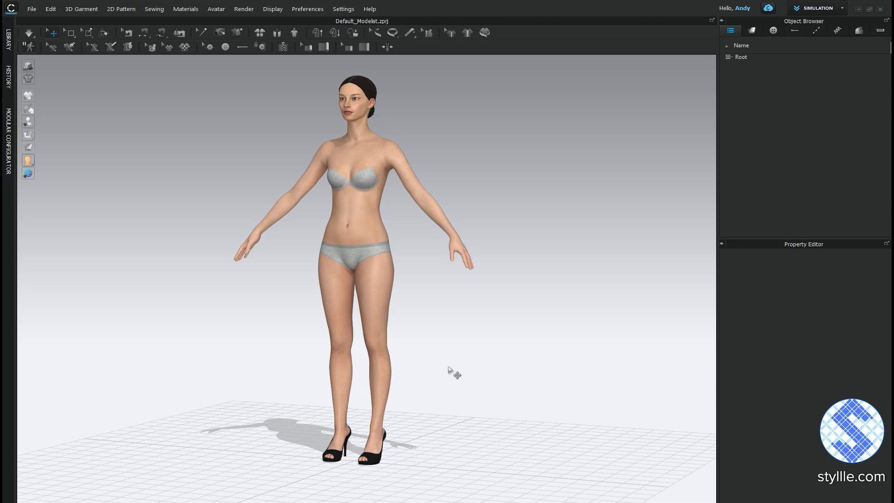
Step: Open the file commands and dismiss the export format list
click(32, 9)
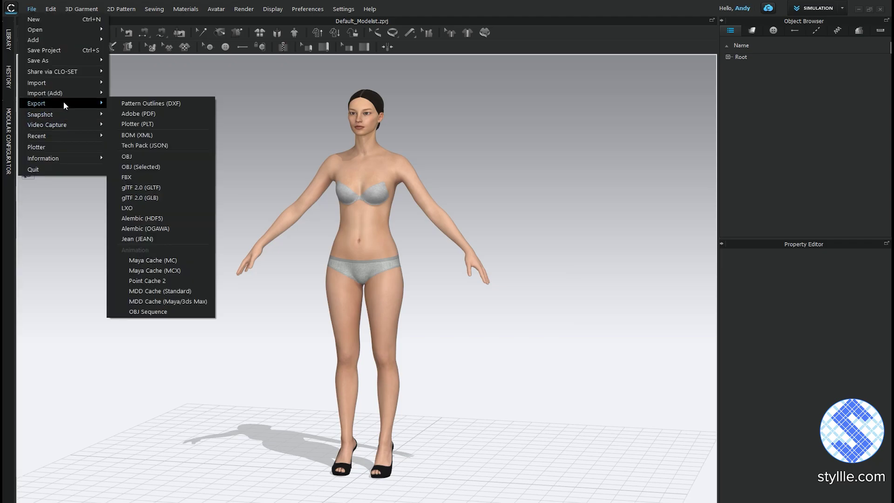
mouse_move(37, 103)
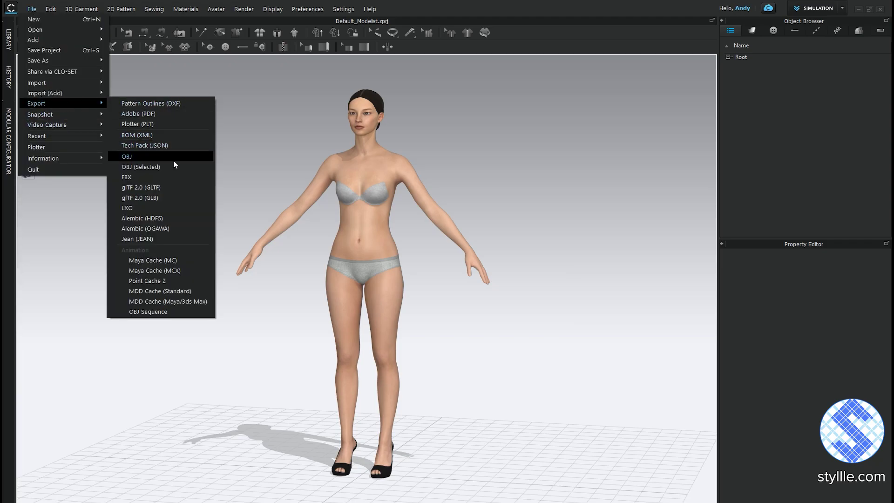
key(Escape)
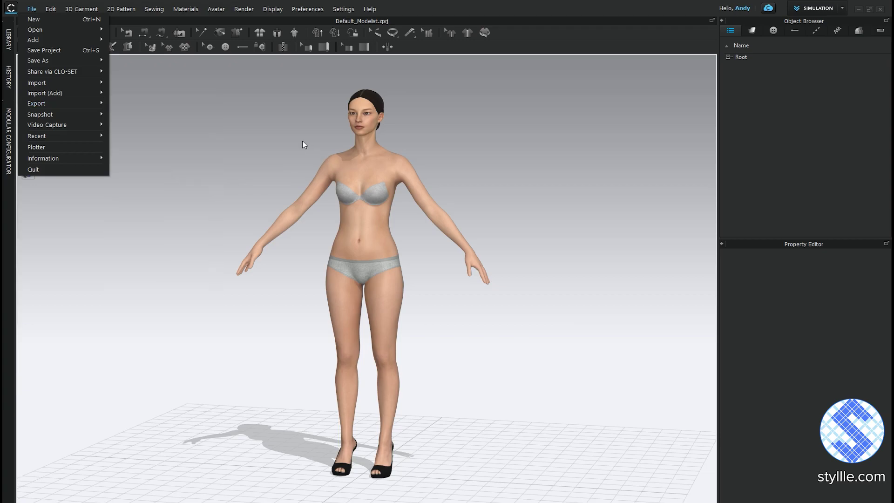
key(Escape)
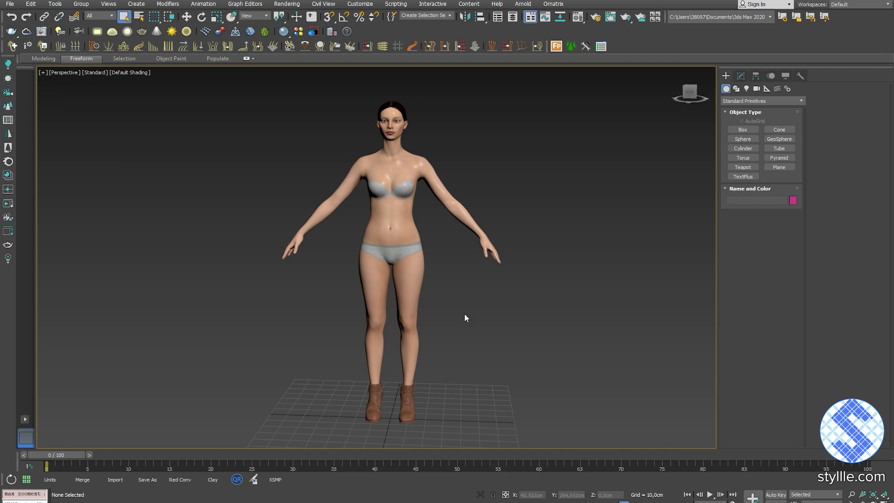
mouse_move(464, 318)
alt+middle_down()
mouse_move(461, 326)
mouse_move(490, 321)
mouse_move(485, 298)
mouse_move(418, 305)
mouse_move(523, 305)
mouse_move(494, 308)
alt+middle_up()
scroll(426, 387, up, 3)
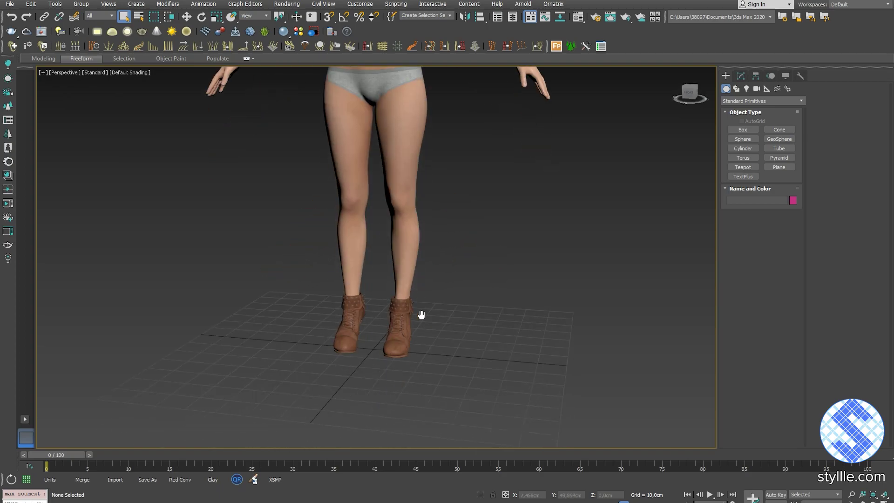
scroll(419, 314, up, 2)
mouse_move(419, 314)
alt+middle_down()
mouse_move(365, 333)
mouse_move(425, 313)
mouse_move(445, 343)
mouse_move(429, 328)
mouse_move(451, 328)
mouse_move(443, 322)
alt+middle_up()
scroll(322, 330, up, 2)
scroll(389, 338, up, 2)
Step: Select the right boot shoes_r and inspect it from behind
click(325, 342)
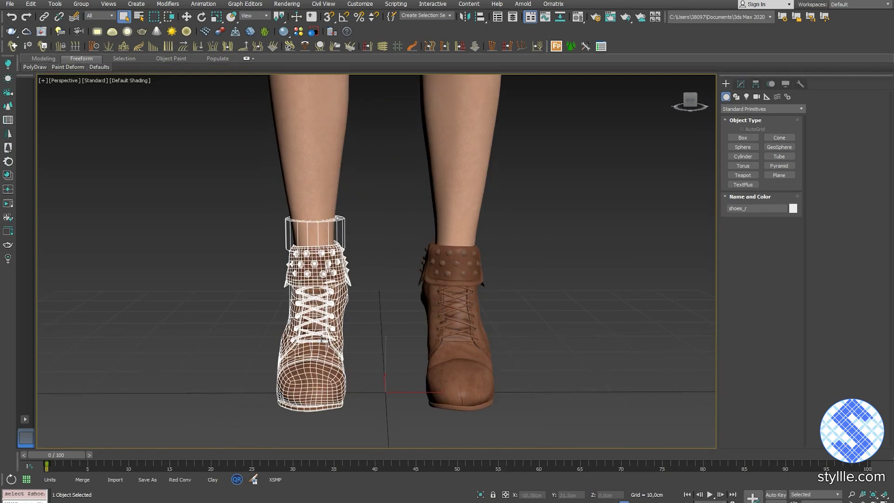
scroll(326, 343, down, 2)
click(365, 339)
click(413, 328)
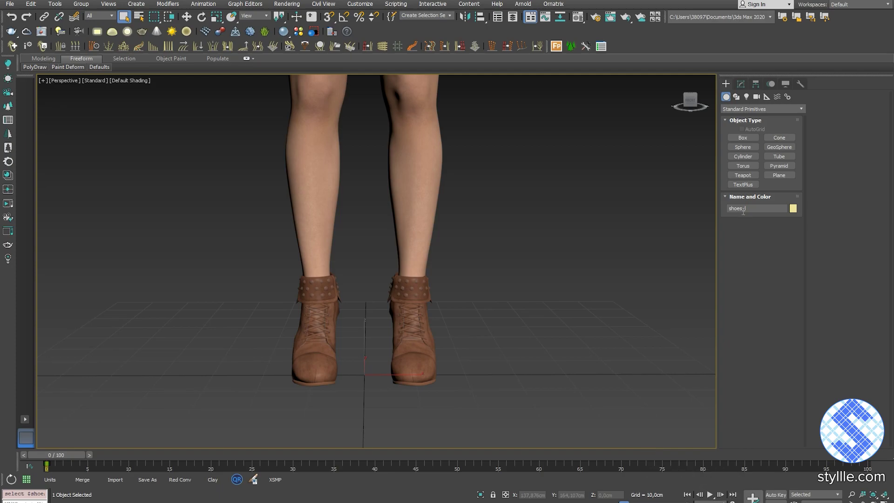
mouse_move(447, 317)
alt+middle_down()
mouse_move(512, 353)
mouse_move(330, 364)
mouse_move(505, 354)
alt+middle_up()
click(506, 354)
Step: Check shoes_r in the material editor, then close the editor
key(m)
click(298, 297)
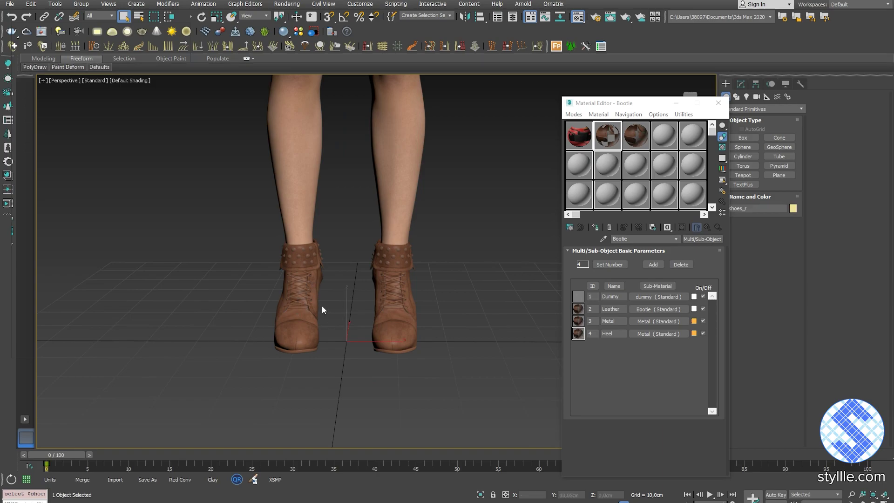
scroll(307, 331, up, 2)
scroll(349, 330, up, 3)
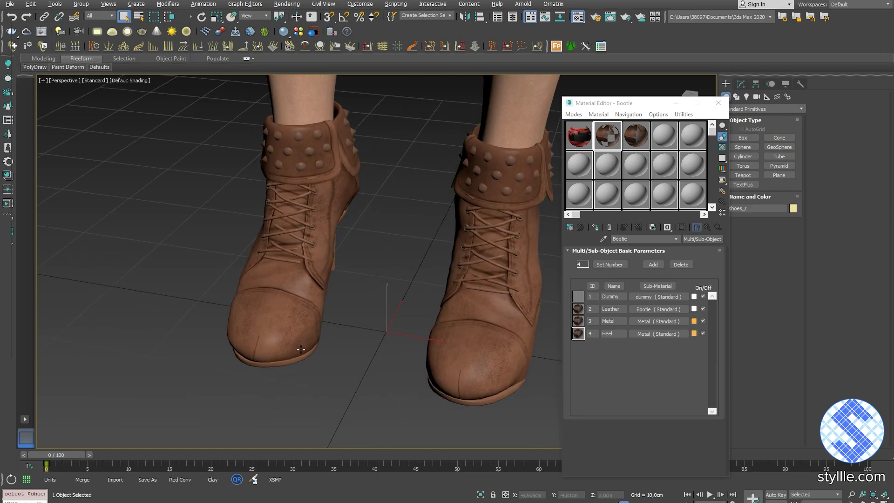
scroll(383, 328, up, 3)
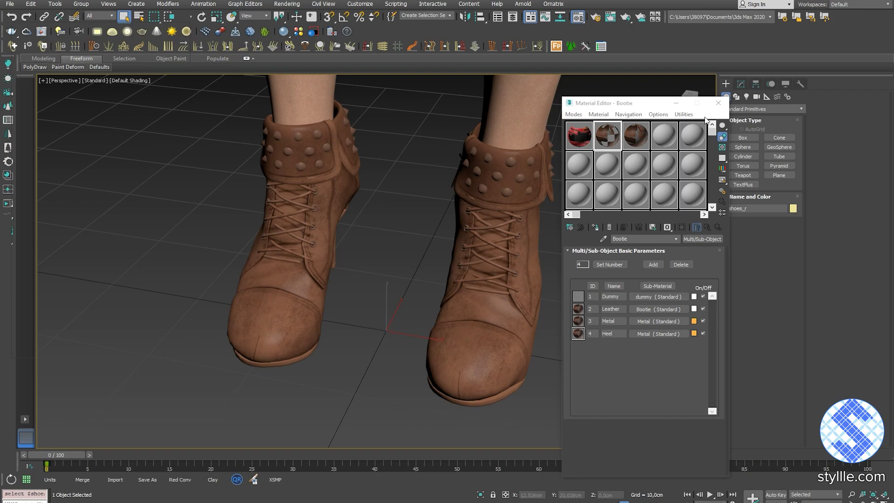
click(718, 103)
middle_drag(433, 298, 398, 300)
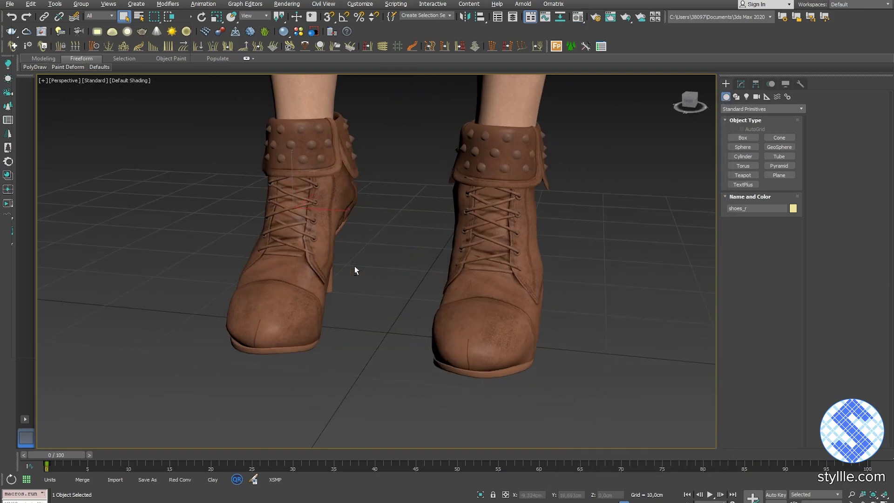
mouse_move(355, 267)
alt+middle_down()
mouse_move(393, 251)
mouse_move(356, 270)
mouse_move(365, 349)
mouse_move(370, 336)
alt+middle_up()
Step: Isolate shoes_r and turn on Affect Pivot Only under Hierarchy > Pivot
key(w)
key(alt+q)
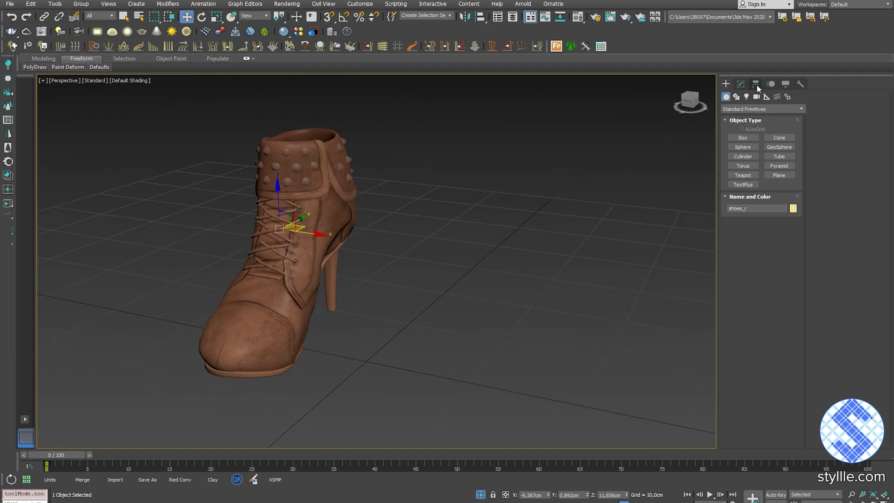
click(757, 85)
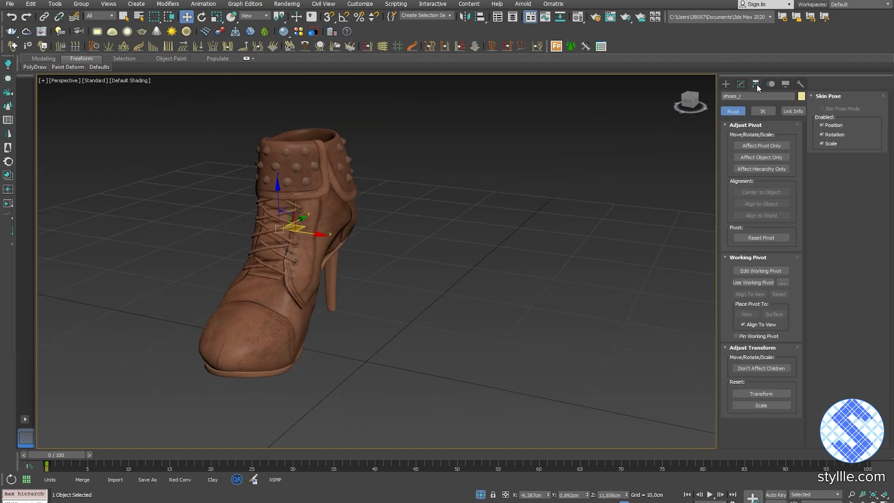
click(755, 148)
alt+middle_drag(550, 254, 510, 253)
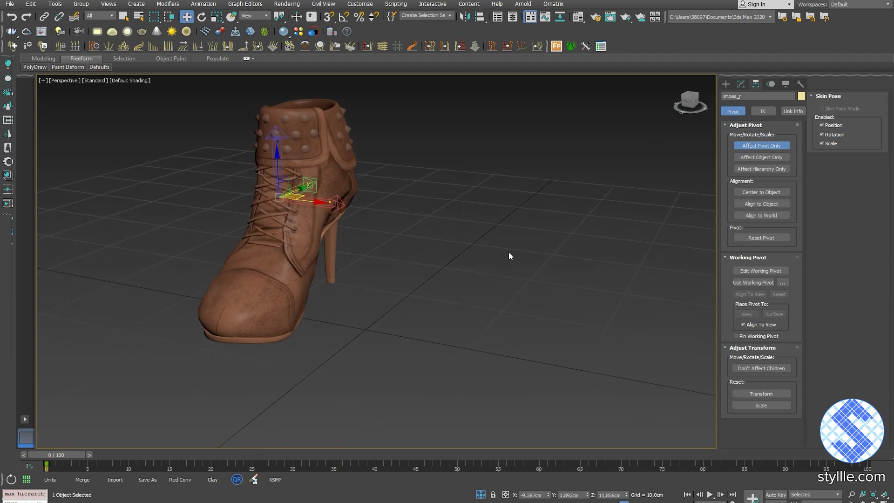
Step: Zero the pivot's X, Y and Z, disable Affect Pivot Only, and unhide everything
right_click(548, 495)
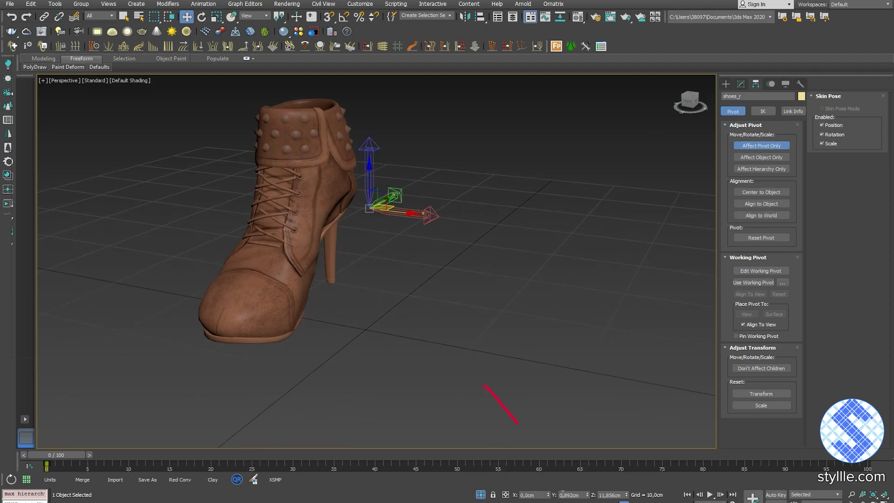
right_click(587, 495)
right_click(626, 496)
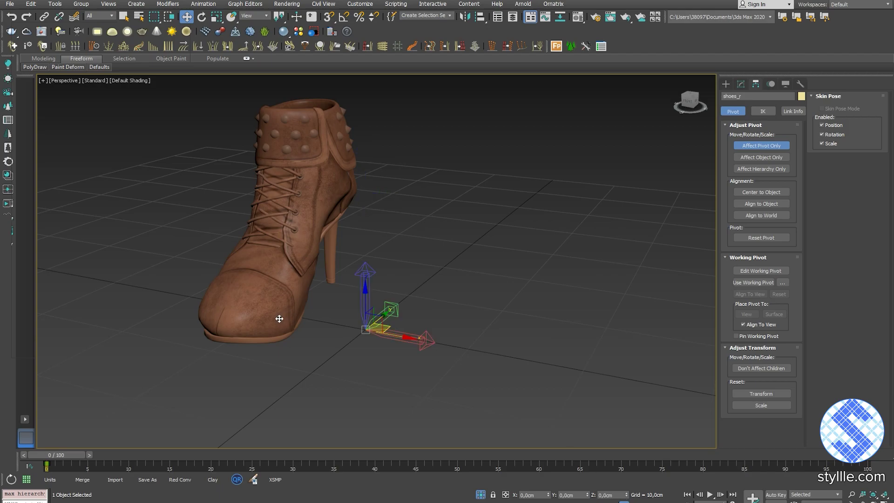
click(754, 146)
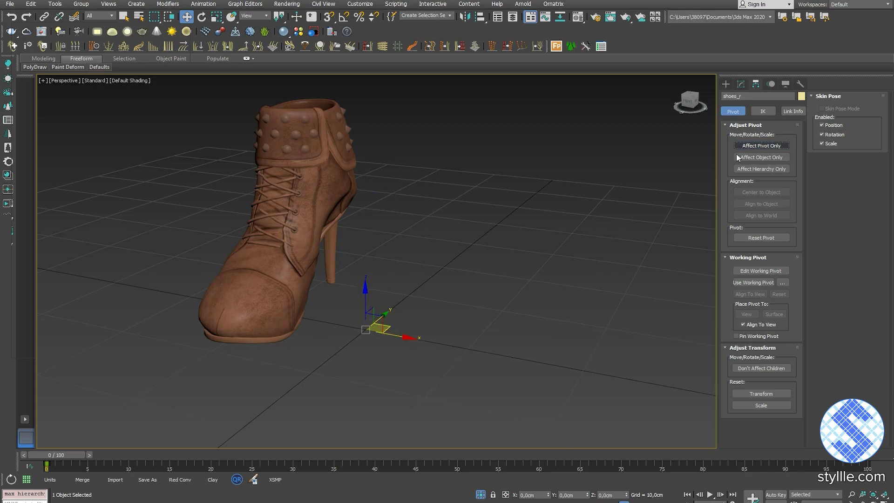
click(480, 495)
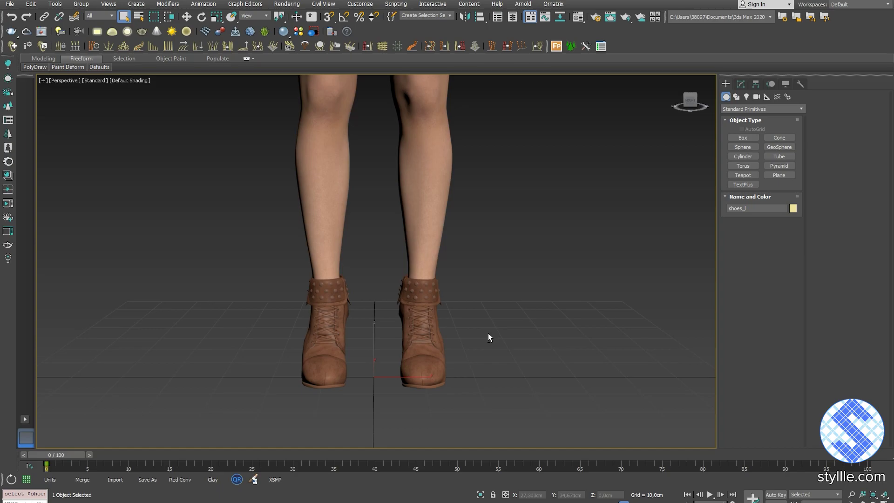
Step: Clear the selection and review the Bootie material maps in the material editor
alt+middle_drag(521, 342, 342, 376)
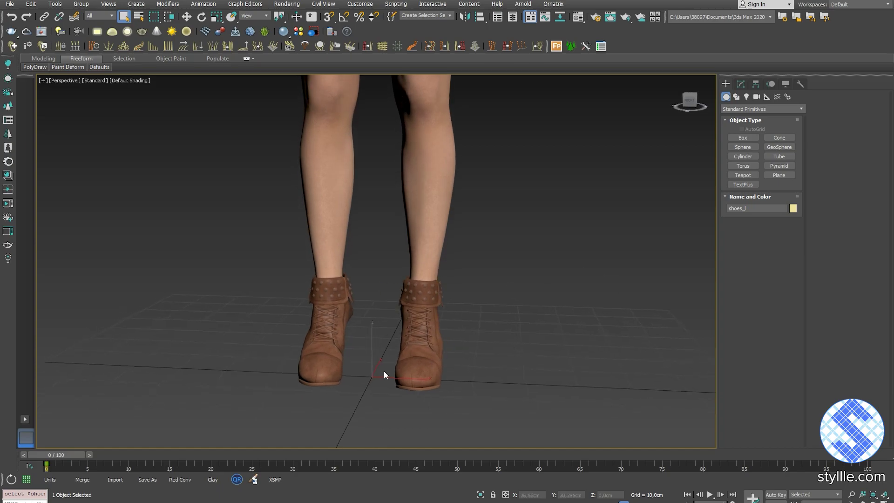
click(534, 343)
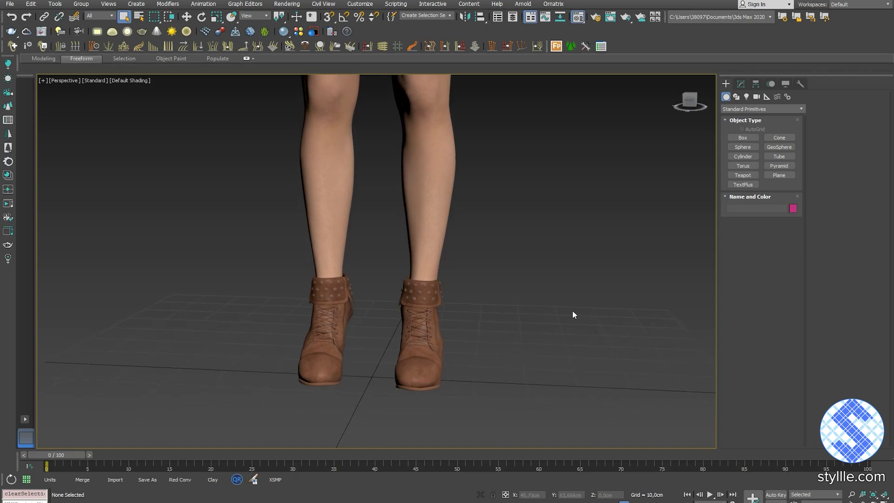
key(m)
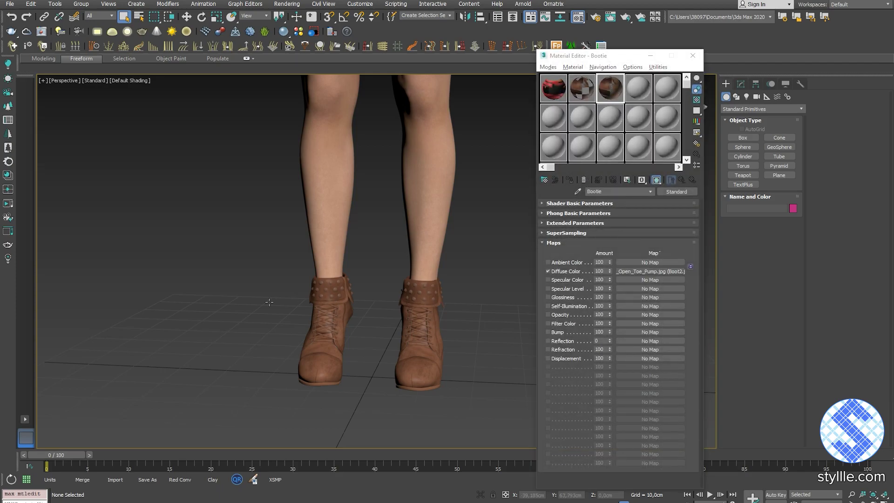
alt+middle_drag(438, 304, 483, 301)
click(693, 55)
Step: Select both boots together from a front view
mouse_move(533, 214)
alt+middle_down()
mouse_move(477, 212)
mouse_move(304, 320)
alt+middle_up()
click(329, 325)
ctrl+click(421, 343)
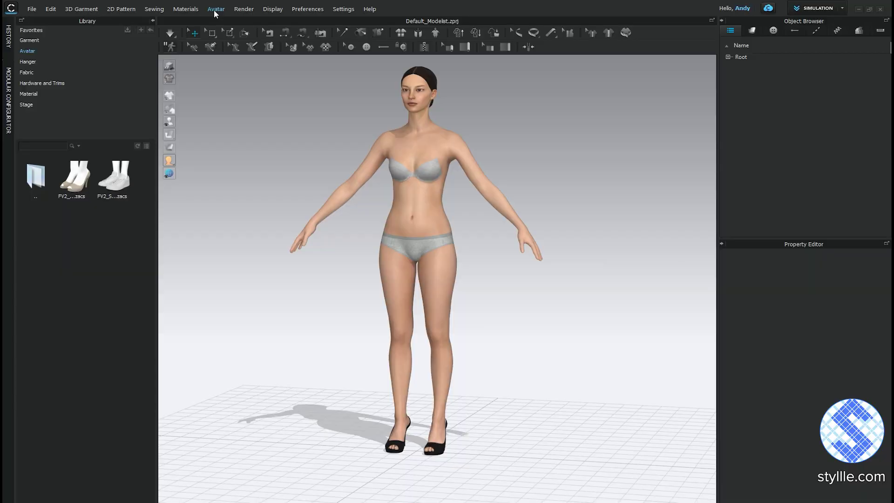
Step: Start Avatar > Register Hair/Shoes and set the item type to Shoes
click(215, 10)
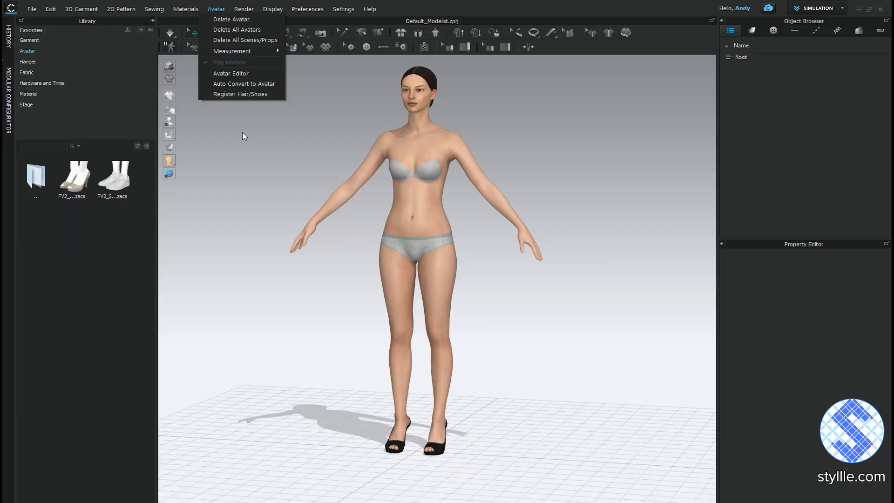
click(233, 98)
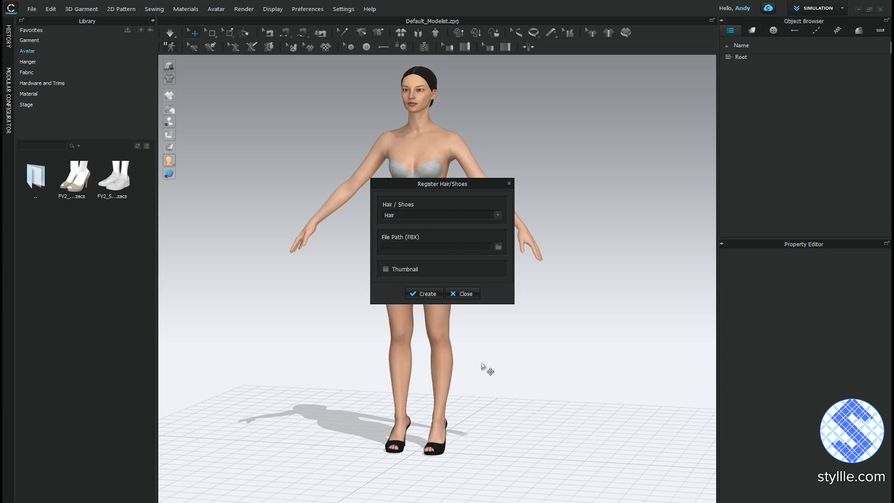
mouse_move(417, 180)
mouse_down()
mouse_move(338, 169)
mouse_move(253, 284)
mouse_up()
click(333, 204)
click(326, 218)
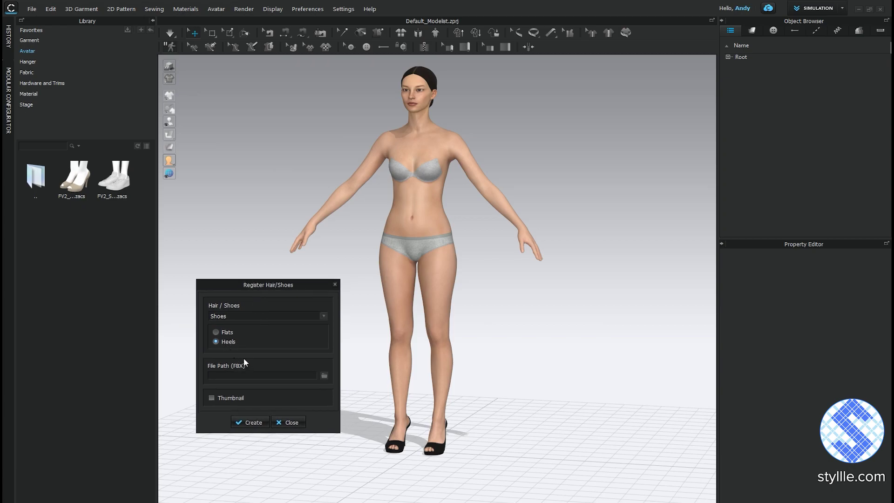
Step: Load Wrong.fbx as the shoe model and Wrong.jpg as its thumbnail
click(324, 376)
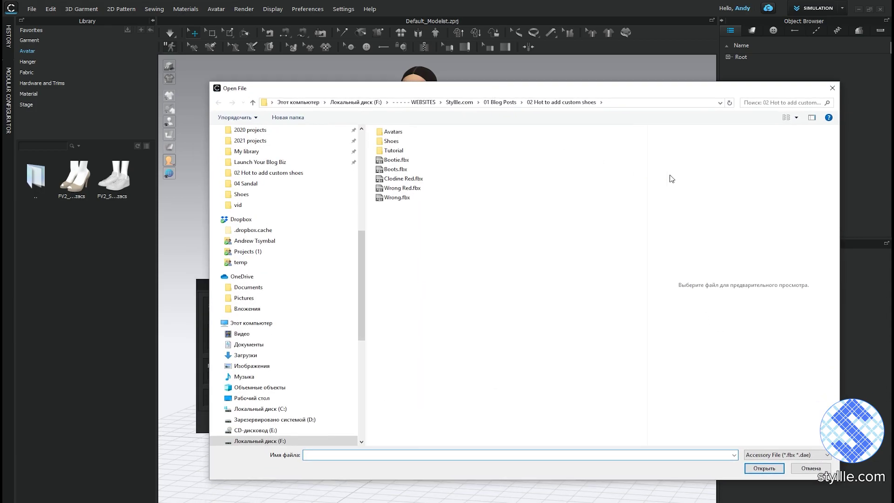
click(396, 198)
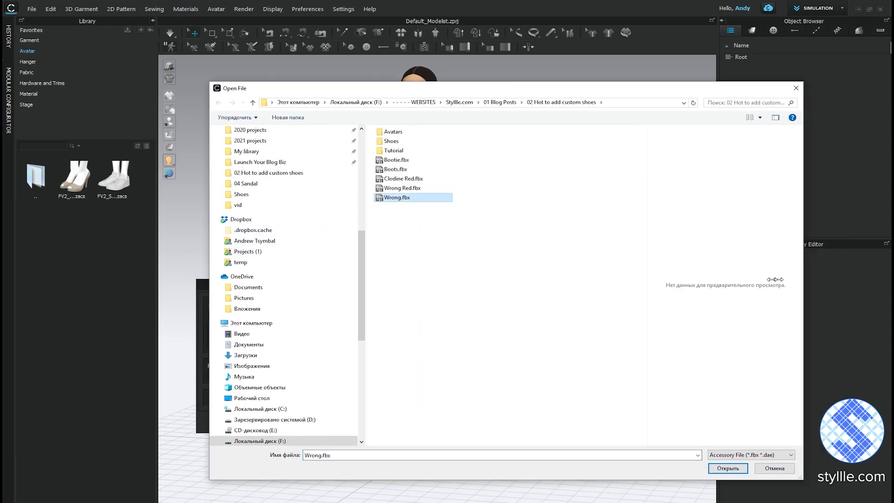
drag(839, 280, 770, 293)
click(699, 469)
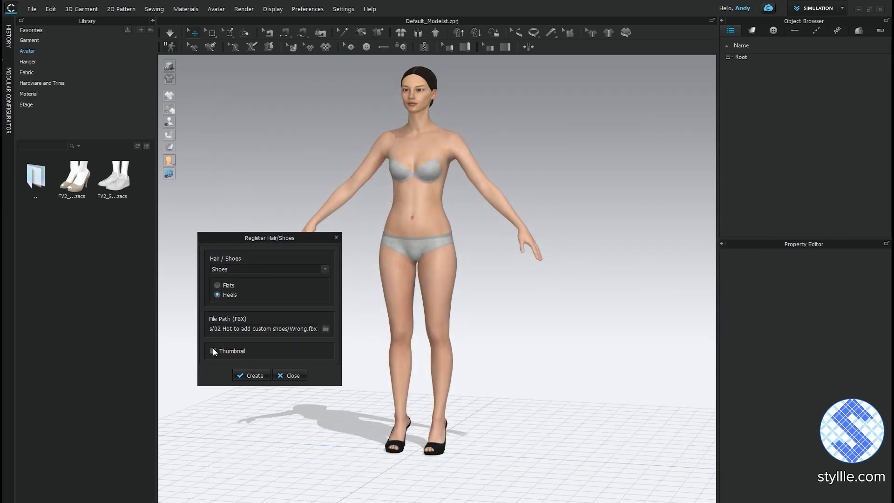
click(214, 350)
click(272, 374)
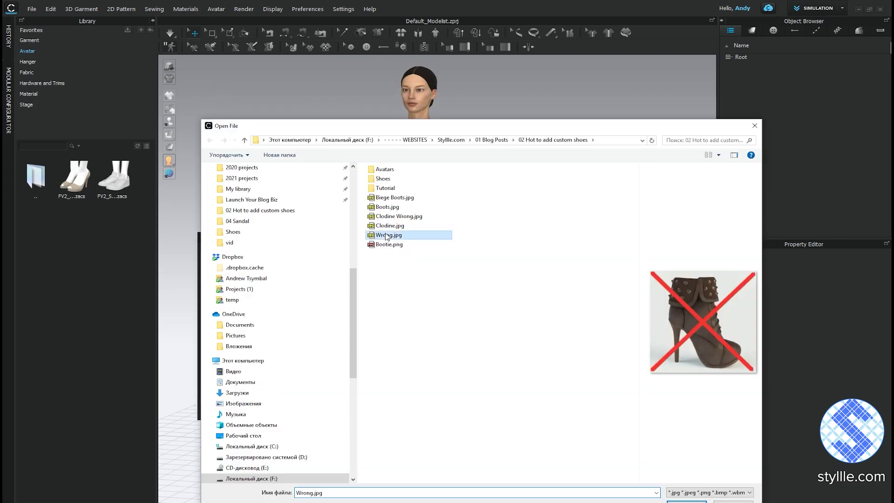
click(686, 501)
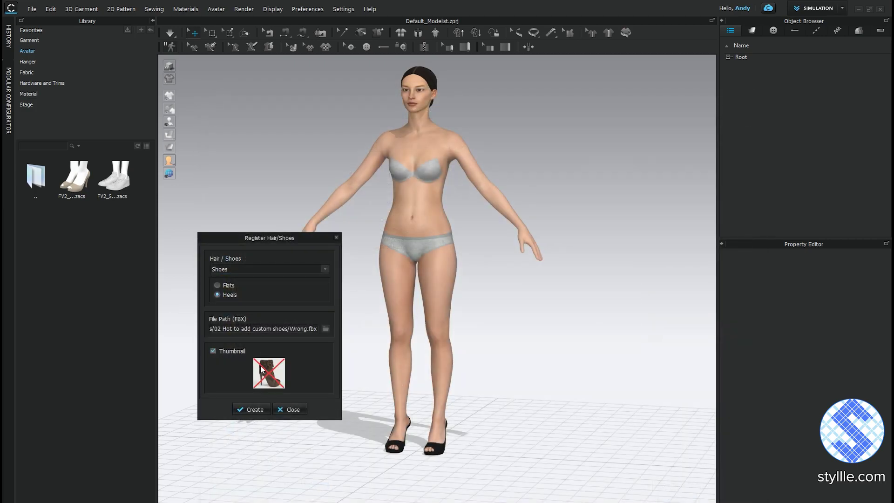
Step: Create the heeled shoe, save it as the Bootie Wrong accessory, and close both dialogs
click(255, 414)
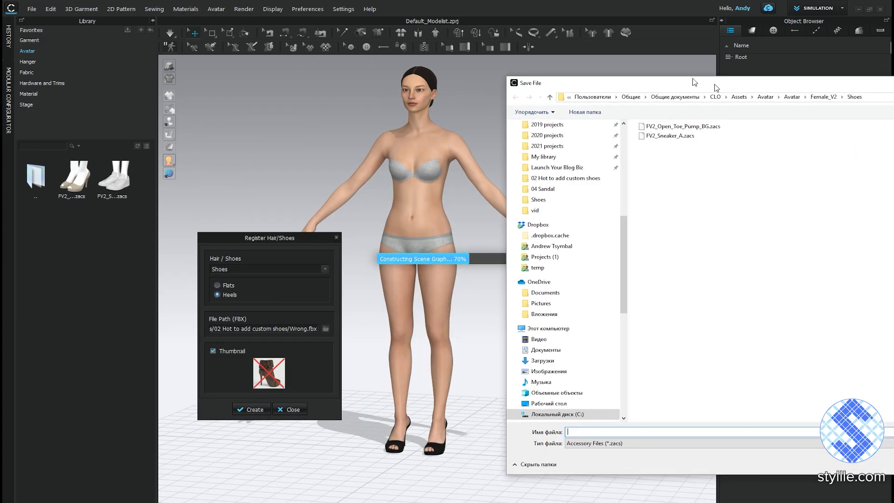
text(B)
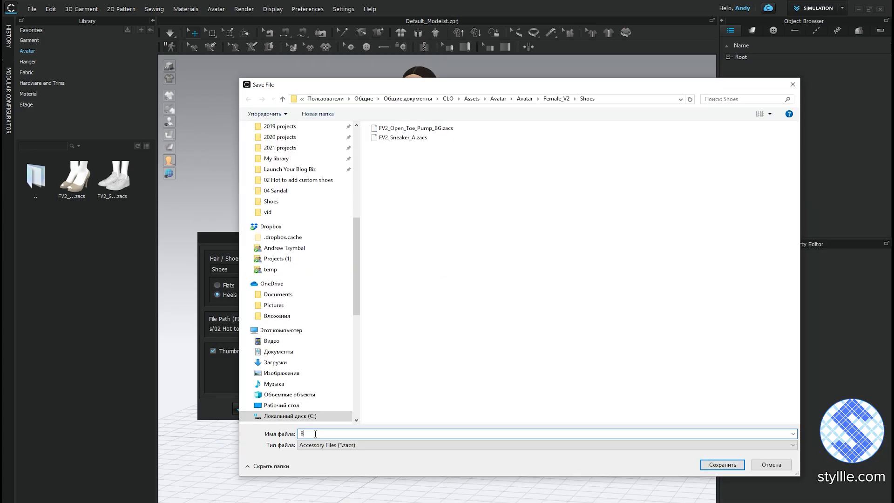
text(ootie Wrong)
click(723, 465)
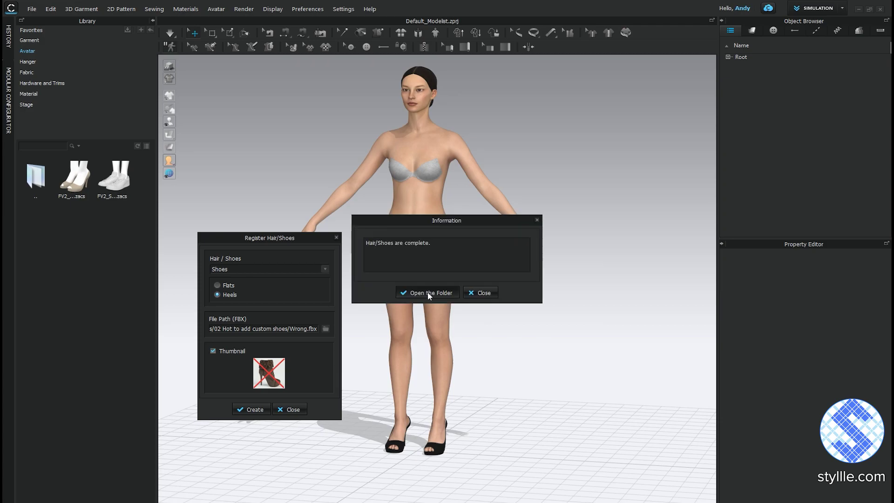
drag(476, 222, 477, 217)
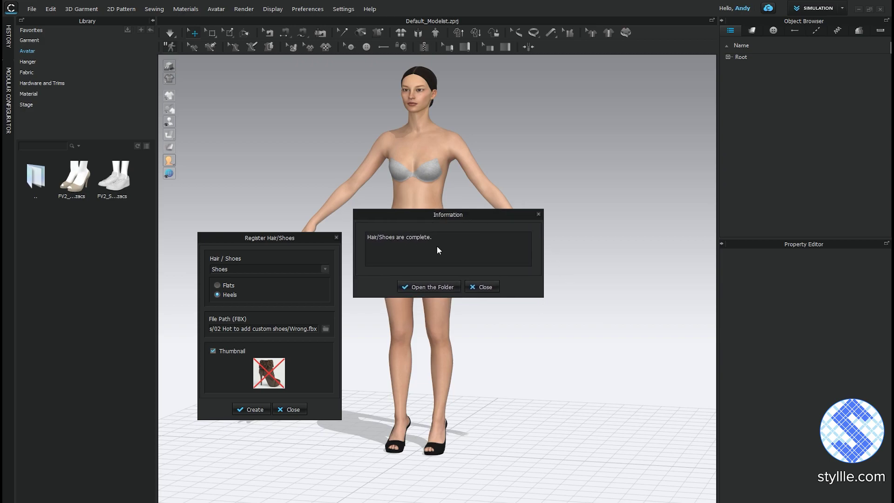
click(482, 288)
click(336, 237)
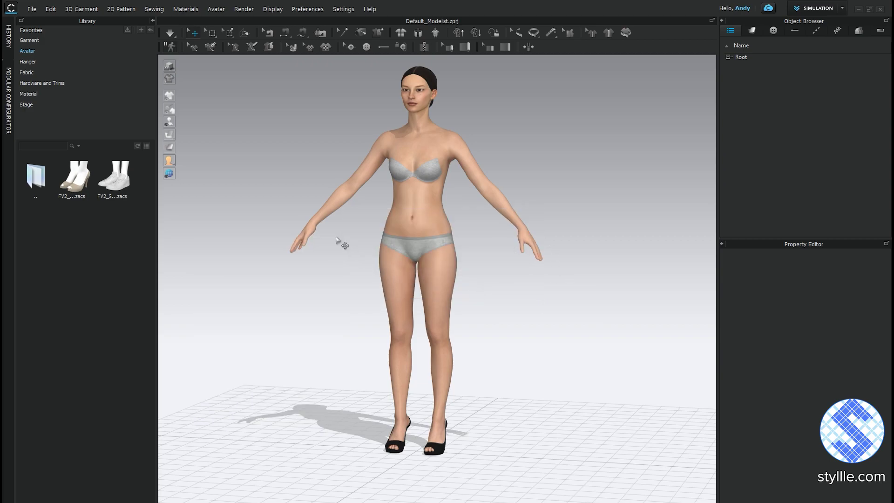
Step: Refresh the Library and put the Bootie boots on the avatar
click(139, 147)
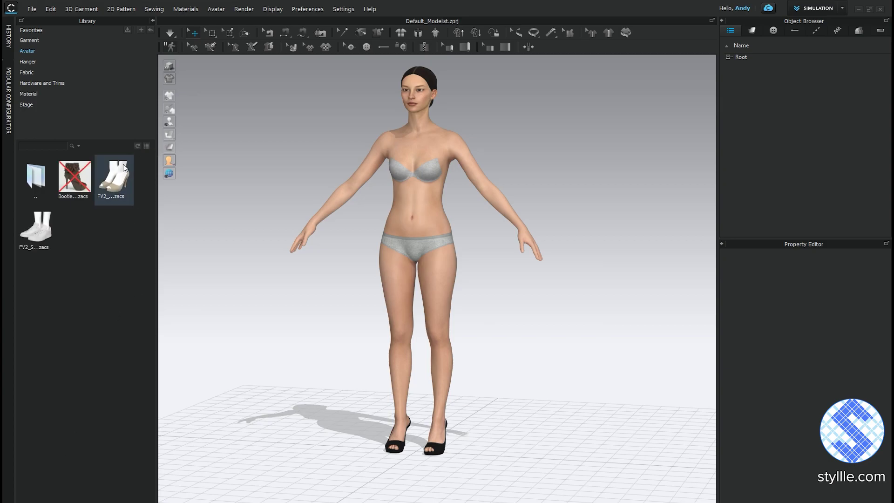
double_click(74, 180)
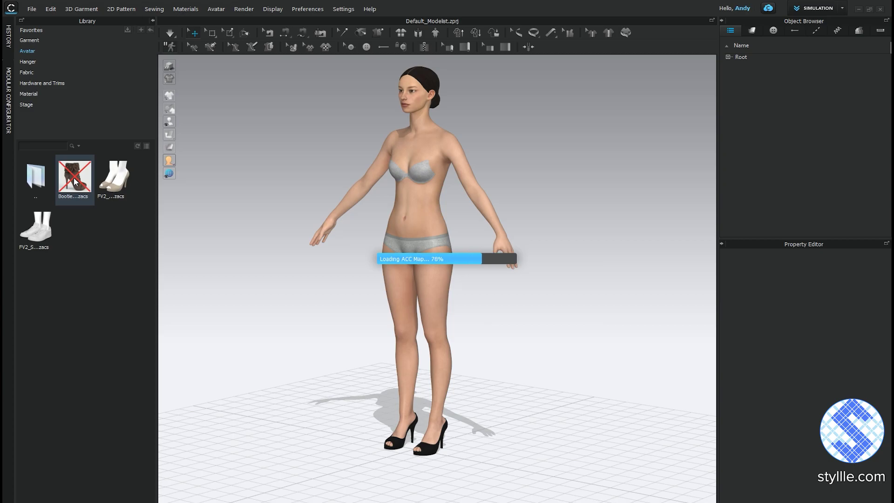
middle_drag(548, 357, 489, 329)
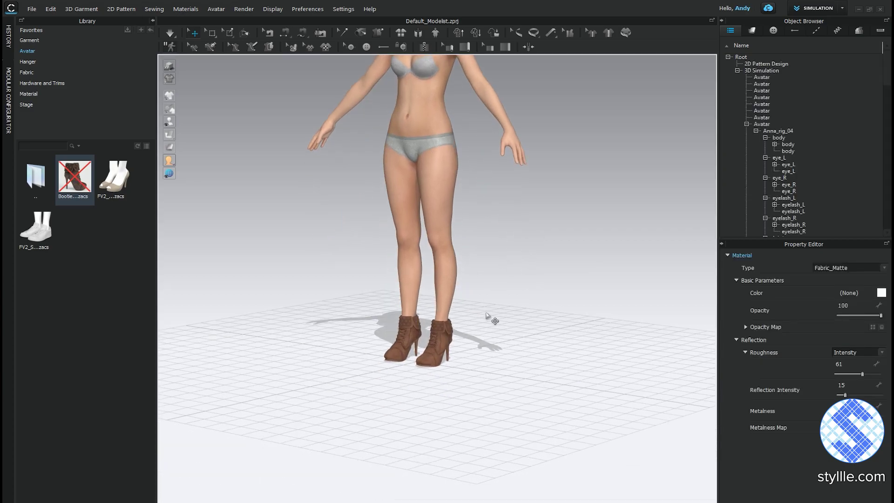
scroll(492, 330, up, 1)
scroll(489, 334, up, 2)
scroll(488, 337, up, 2)
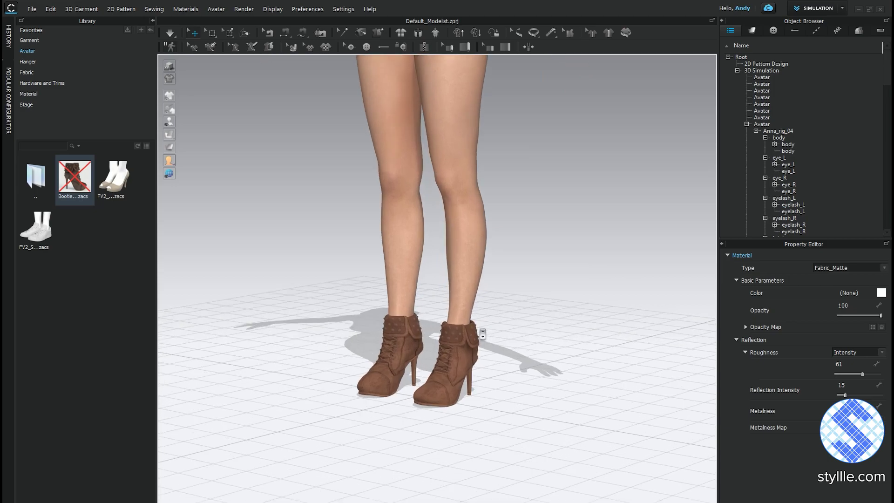
right_drag(480, 332, 283, 340)
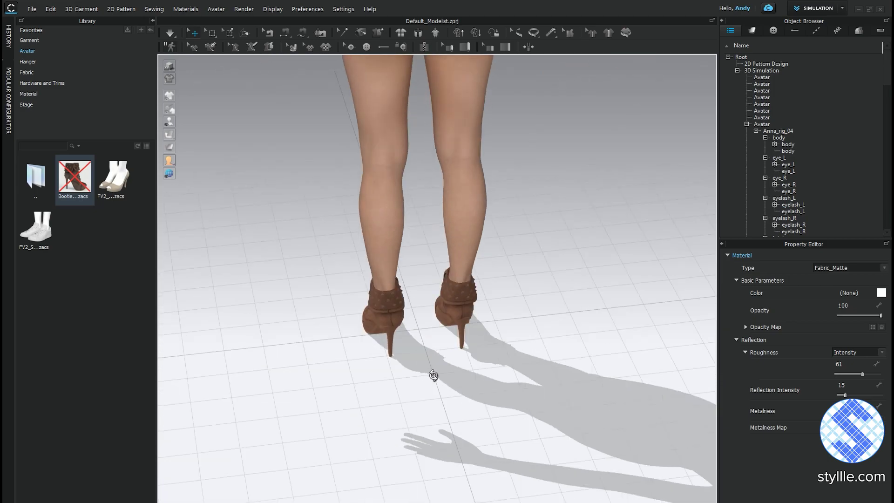
right_drag(439, 374, 543, 365)
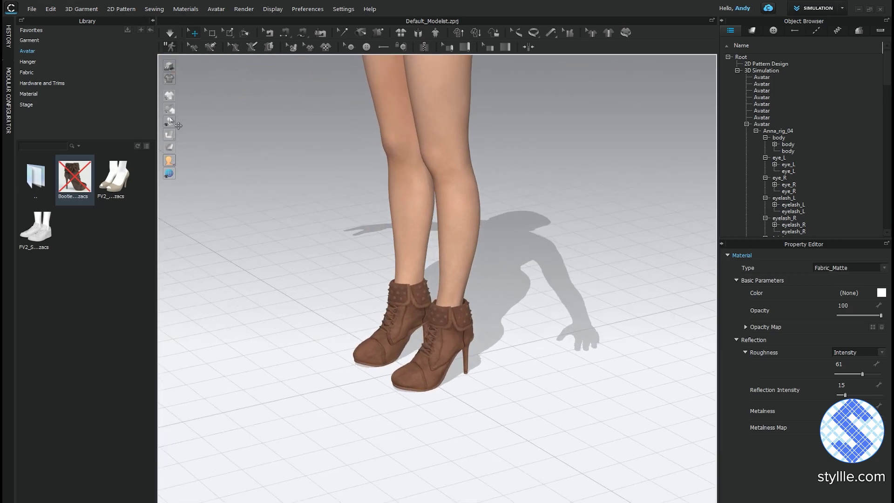
Step: In Shift+X skeleton view, bend the Left_toe joint downward
key(shift+x)
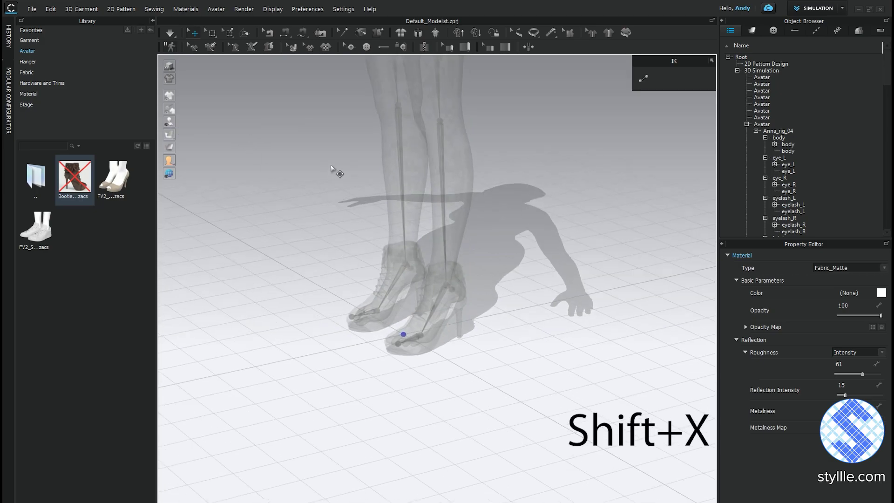
scroll(404, 329, up, 3)
scroll(404, 328, up, 3)
click(409, 319)
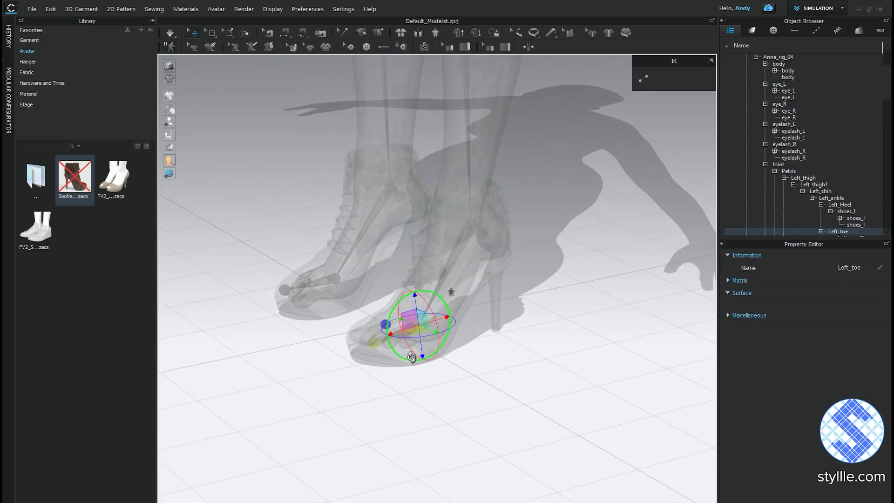
click(397, 370)
click(384, 324)
right_drag(384, 325, 400, 302)
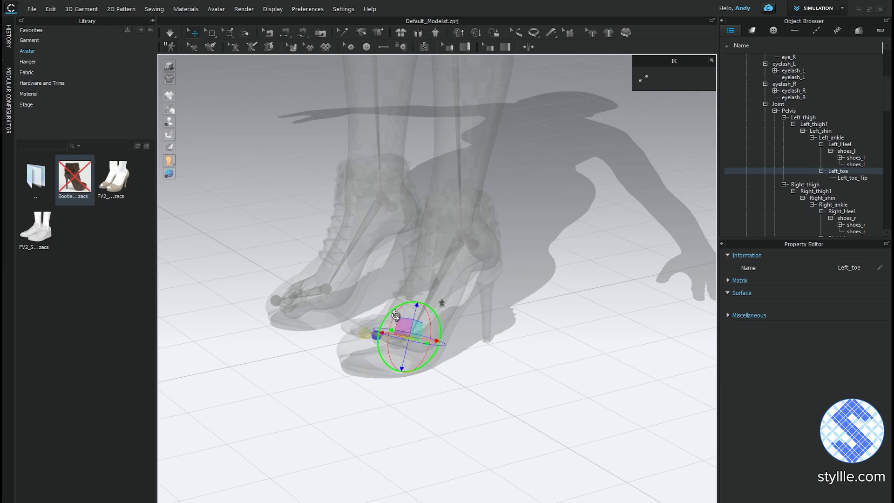
drag(386, 327, 399, 320)
click(441, 303)
Step: Rotate the Left_ankle joint to swing the left foot forward and down
mouse_move(443, 309)
right_down()
mouse_move(455, 339)
mouse_move(321, 320)
right_up()
right_drag(398, 351, 427, 279)
click(448, 256)
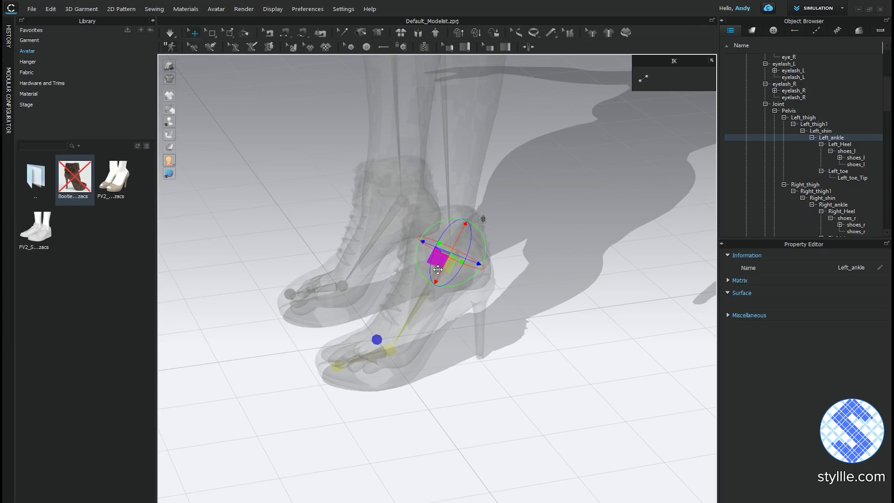
mouse_move(416, 248)
mouse_down()
mouse_move(417, 275)
mouse_move(428, 257)
mouse_up()
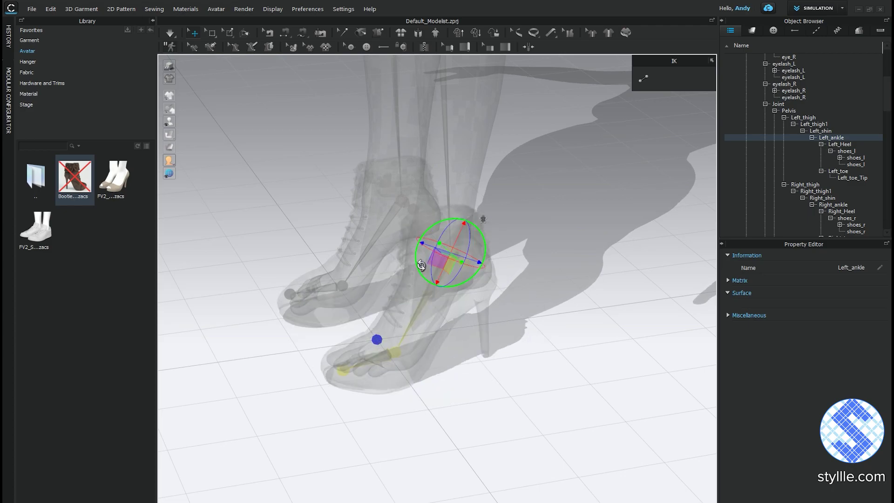
right_drag(455, 201, 208, 121)
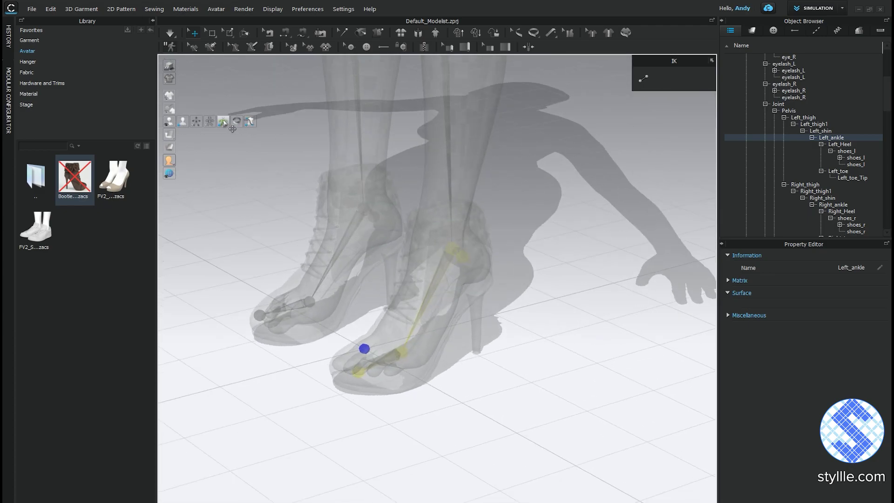
Step: Put the FV2 open-toe pumps on the avatar
click(232, 125)
double_click(117, 201)
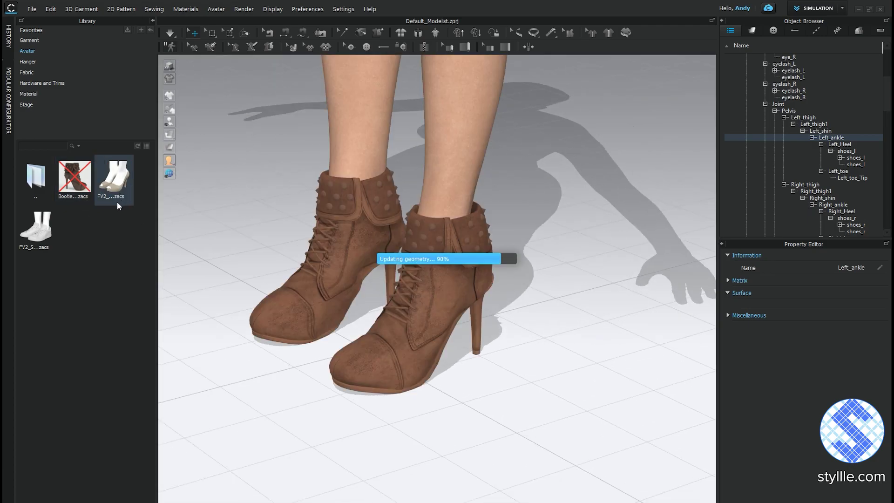
right_drag(455, 115, 198, 128)
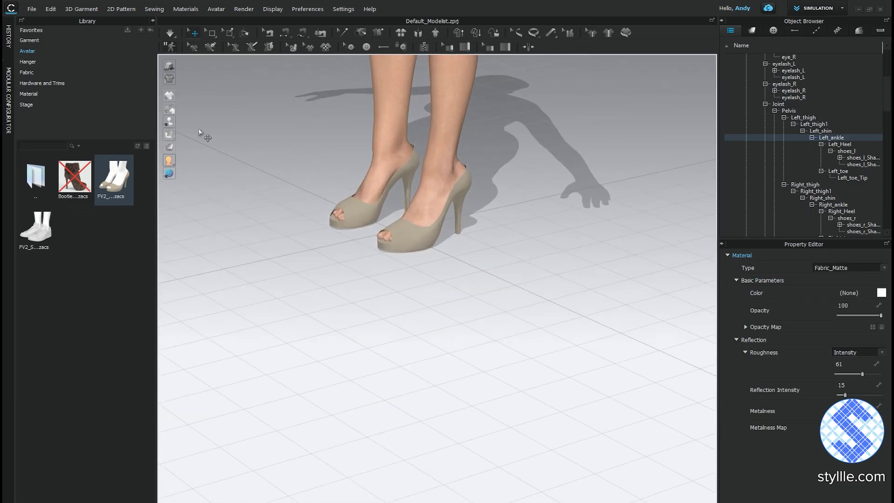
Step: Bend the pump's Left_toe joint in see-through view, then restore solid display and Bootie boots
click(234, 128)
scroll(453, 240, up, 2)
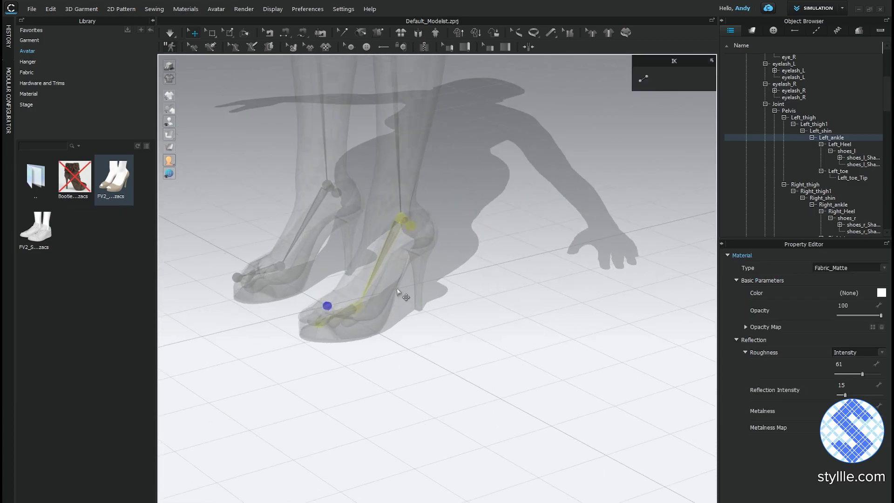
scroll(325, 305, up, 3)
scroll(472, 335, up, 2)
click(361, 271)
drag(361, 271, 369, 306)
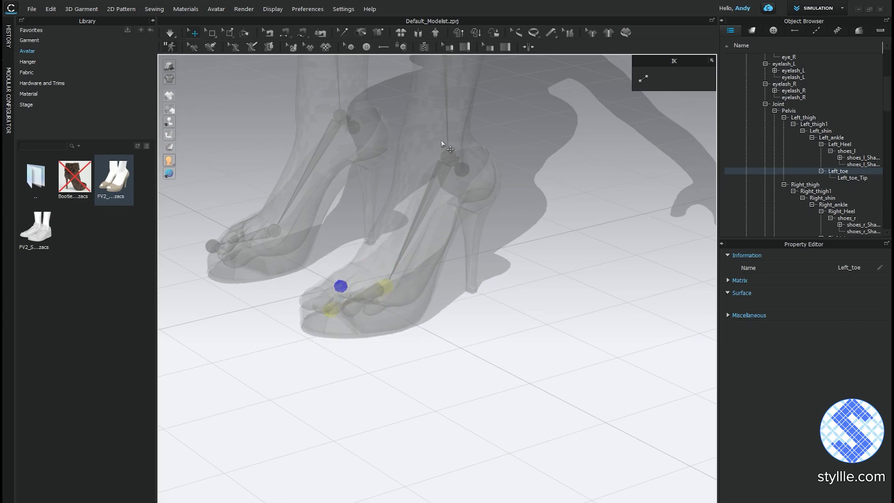
right_drag(434, 198, 366, 327)
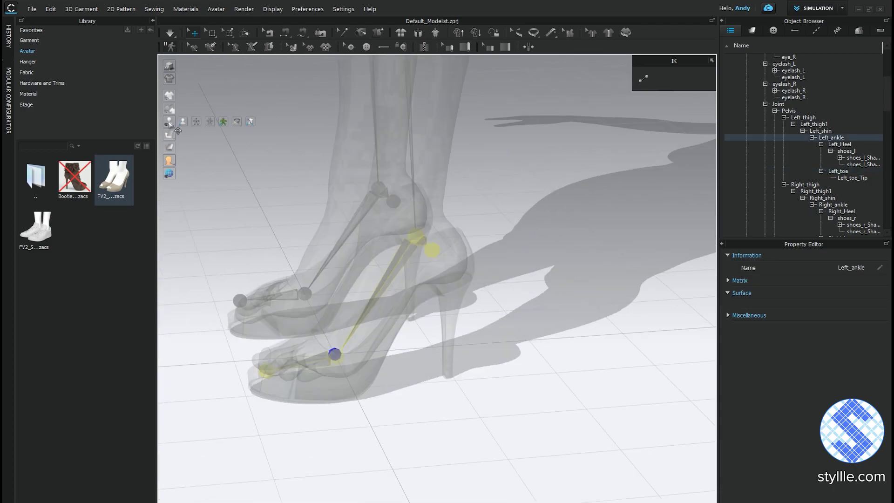
click(212, 123)
drag(83, 188, 353, 225)
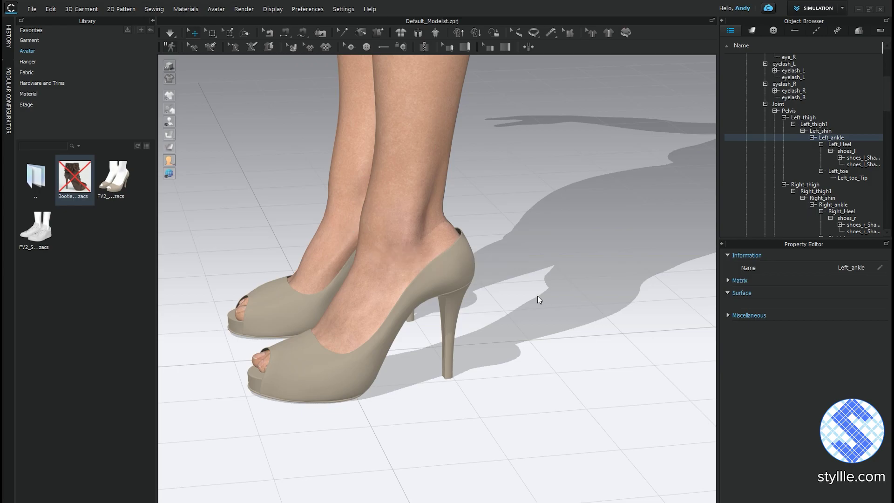
scroll(514, 337, up, 10)
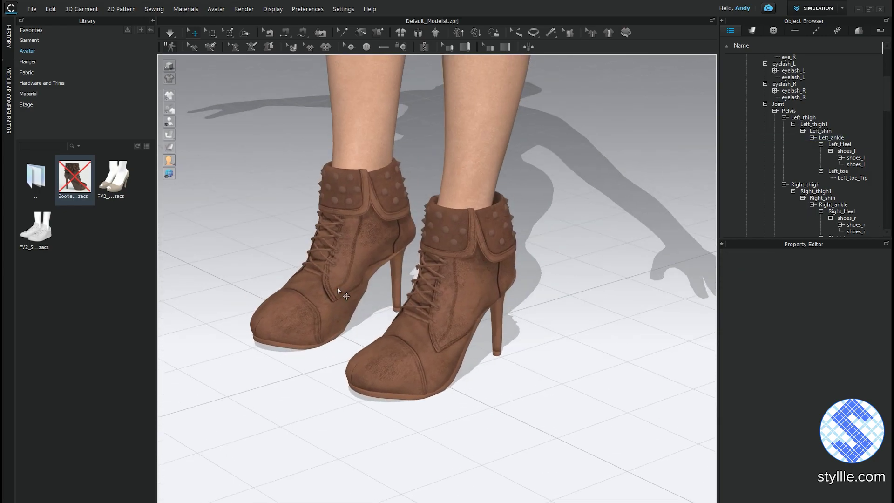
key(shift+x)
click(455, 288)
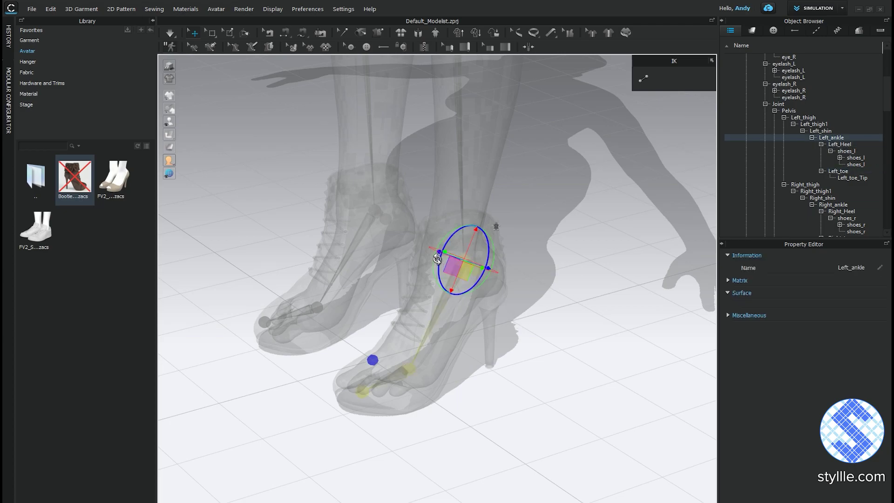
drag(439, 256, 428, 260)
click(210, 198)
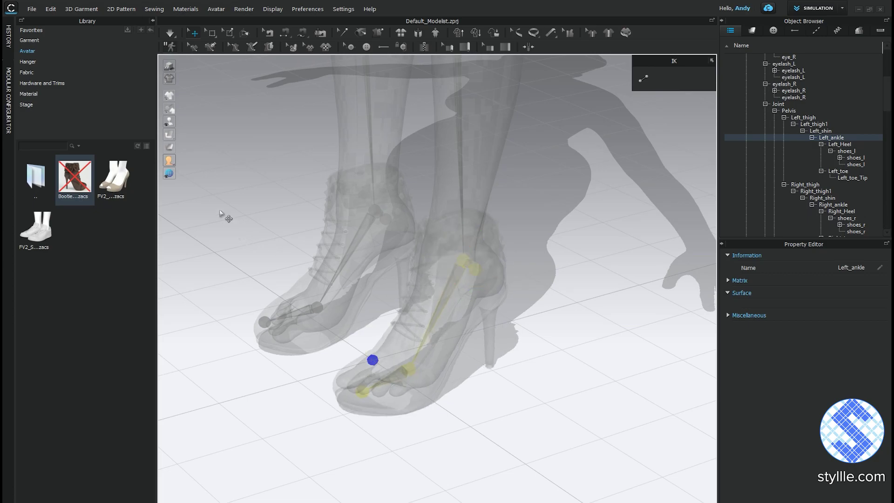
click(171, 122)
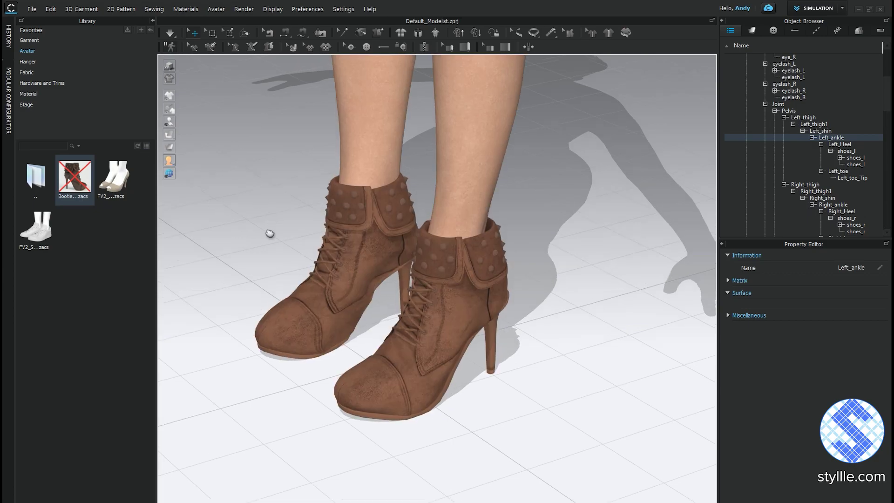
scroll(300, 252, up, 3)
scroll(333, 259, down, 5)
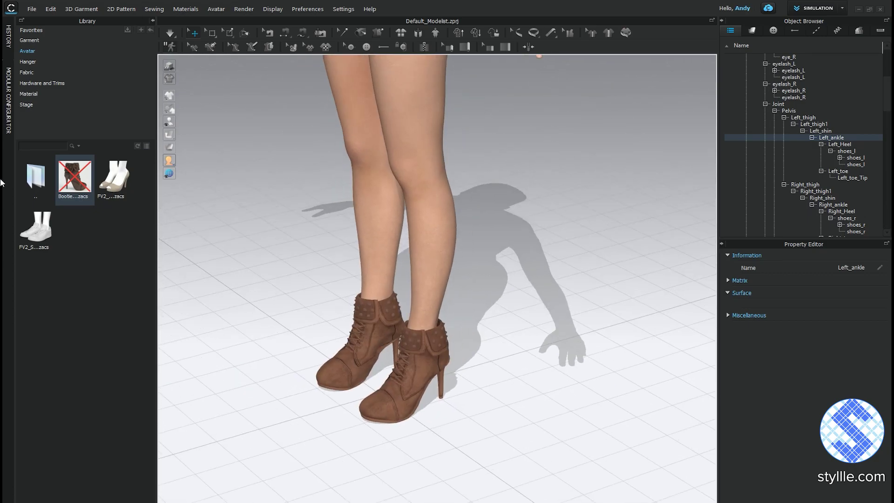
Step: Load the walking motion from the avatar motions folder and play it
double_click(32, 182)
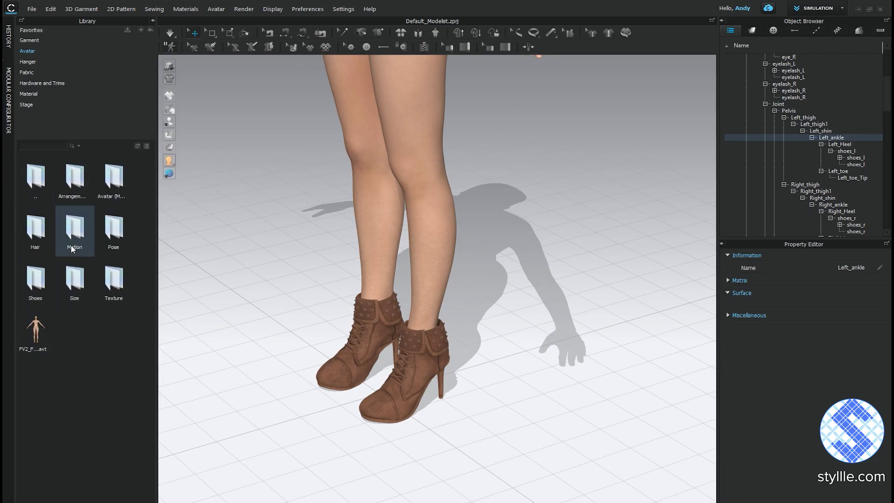
double_click(72, 234)
drag(70, 173, 605, 252)
key(Return)
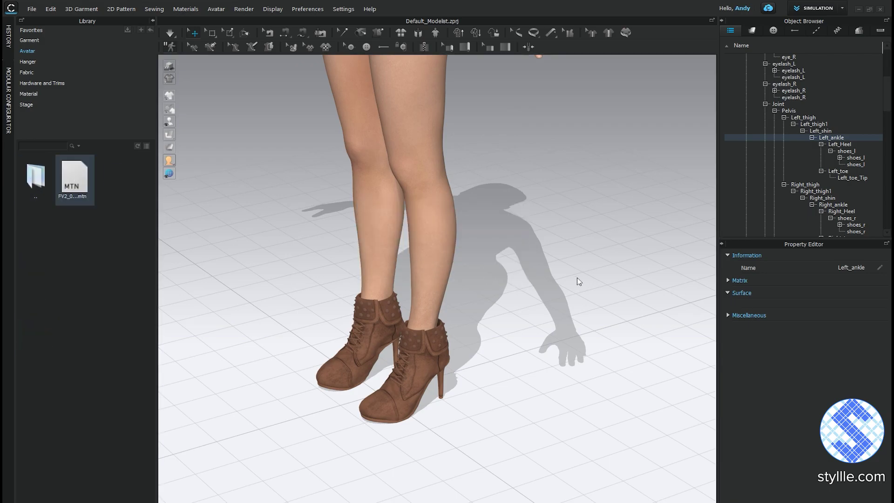
key(space)
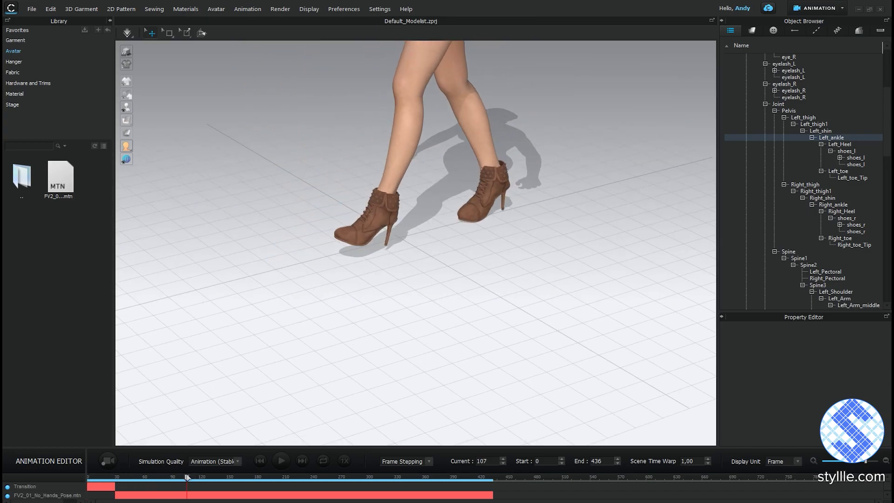
Step: Step the walk forward a few frames, then switch to the Simulation workspace
mouse_move(415, 344)
right_down()
mouse_move(439, 271)
mouse_move(329, 224)
mouse_move(298, 185)
right_up()
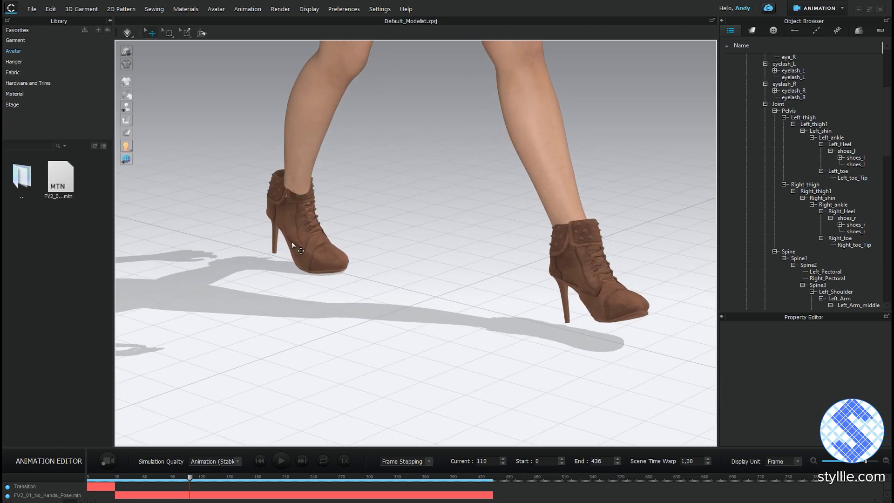
right_drag(306, 251, 278, 237)
scroll(389, 219, up, 5)
scroll(388, 218, up, 3)
drag(190, 478, 191, 478)
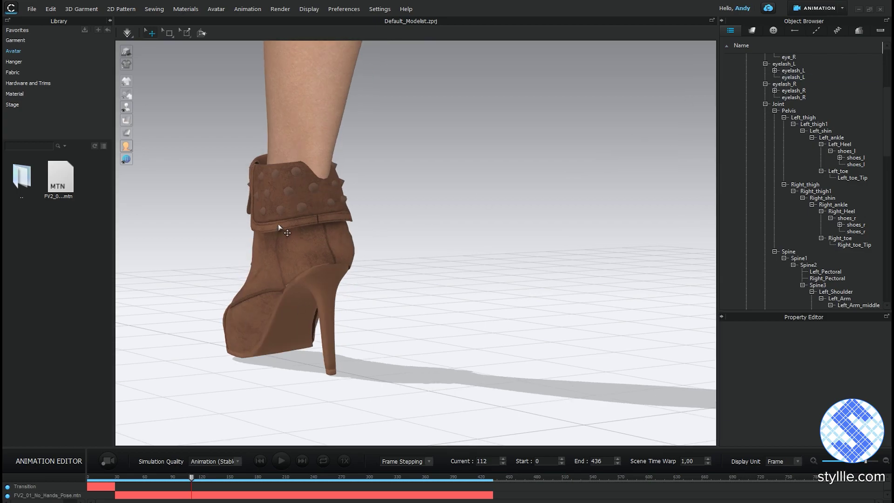
click(829, 9)
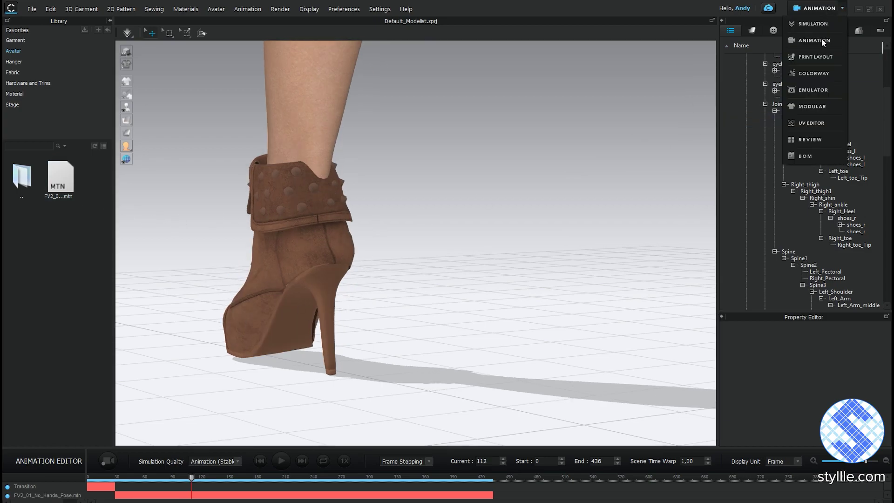
click(814, 23)
scroll(465, 286, up, 3)
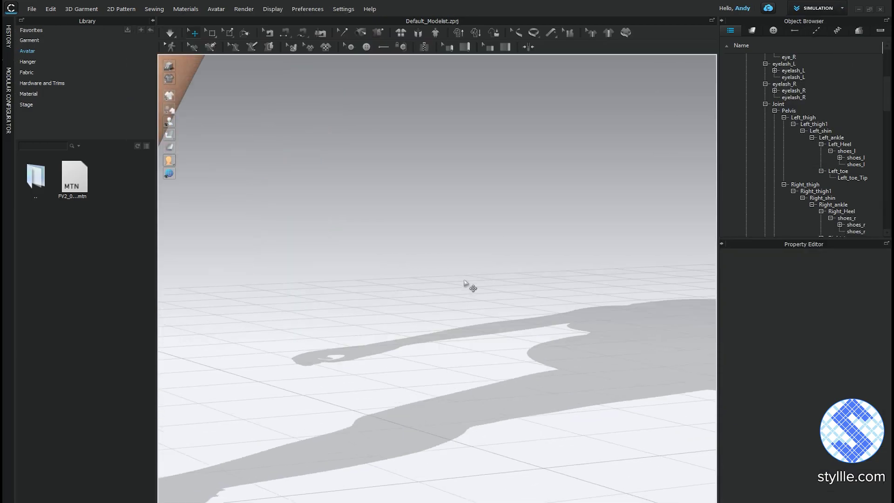
scroll(461, 304, down, 5)
scroll(461, 304, down, 2)
Step: Go up one library folder and pan the view across the boots
double_click(35, 176)
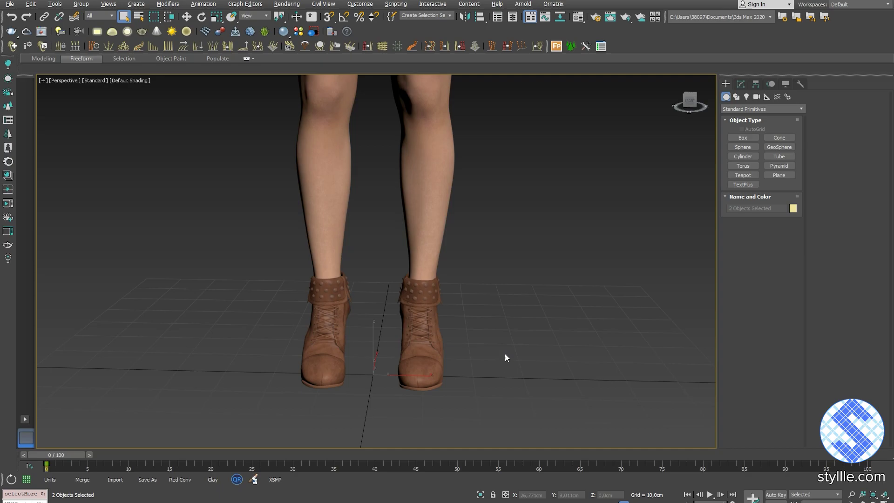
right_click(536, 349)
middle_drag(515, 330, 459, 322)
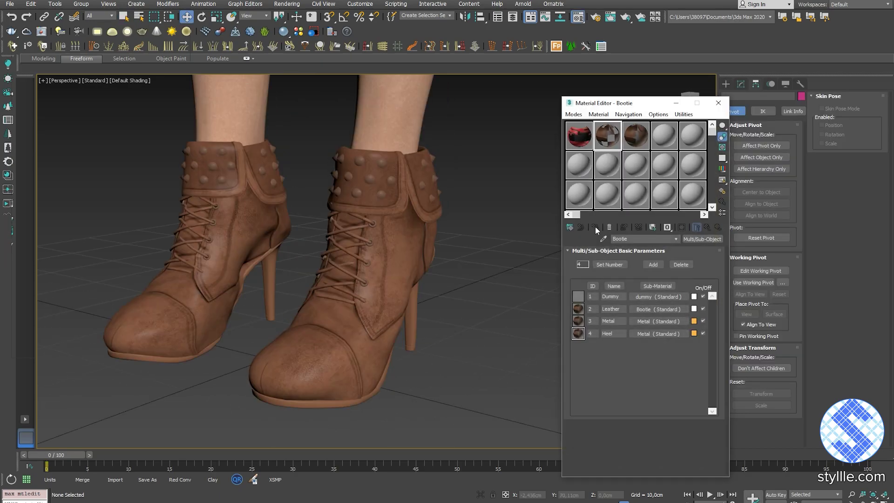
Step: Open the Dummy sub-material's settings and return to the four sub-material list
drag(631, 103, 620, 87)
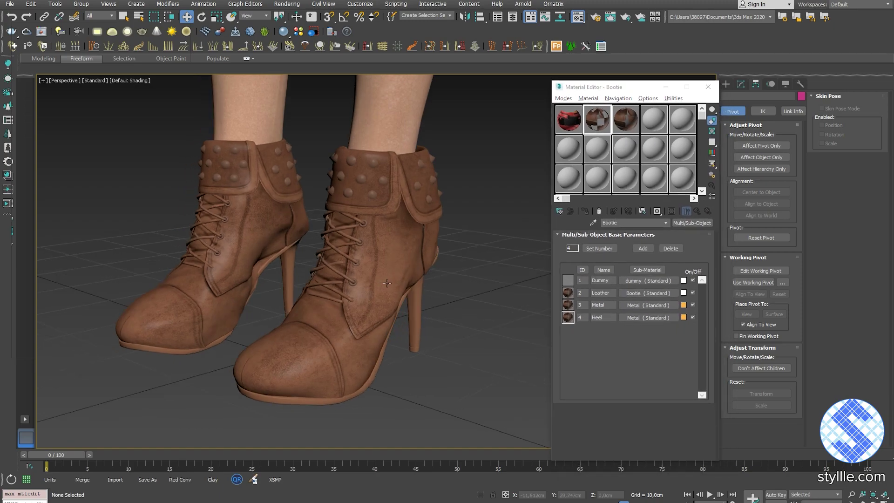
mouse_move(401, 284)
alt+middle_down()
mouse_move(511, 250)
mouse_move(538, 272)
alt+middle_up()
click(629, 281)
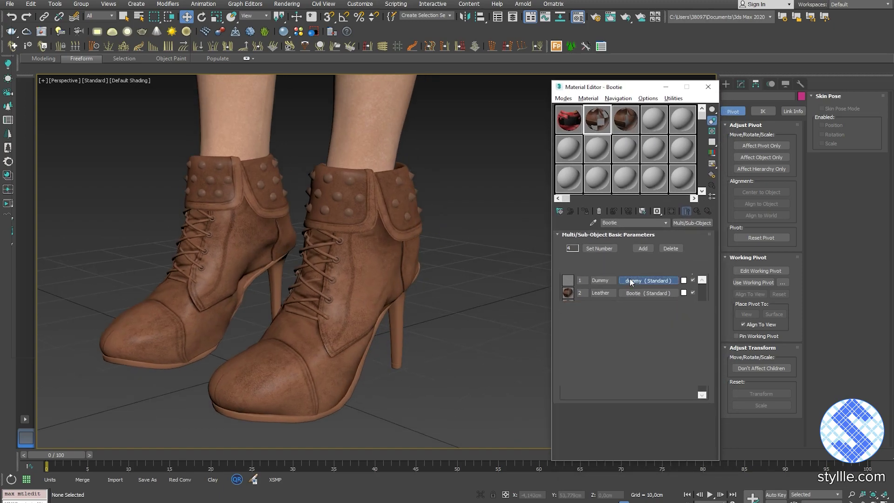
click(701, 211)
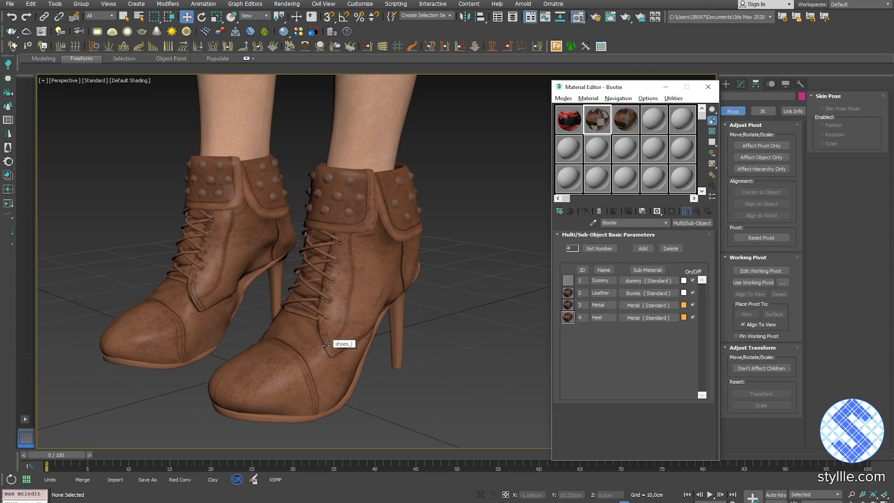
scroll(415, 253, down, 2)
scroll(415, 253, down, 2)
scroll(412, 265, up, 8)
scroll(412, 266, down, 10)
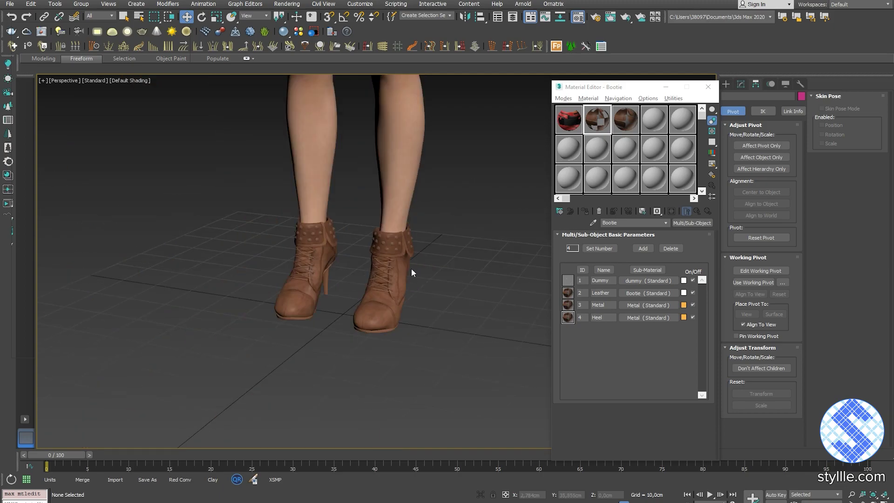
mouse_move(412, 269)
alt+middle_down()
mouse_move(419, 288)
mouse_move(404, 288)
alt+middle_up()
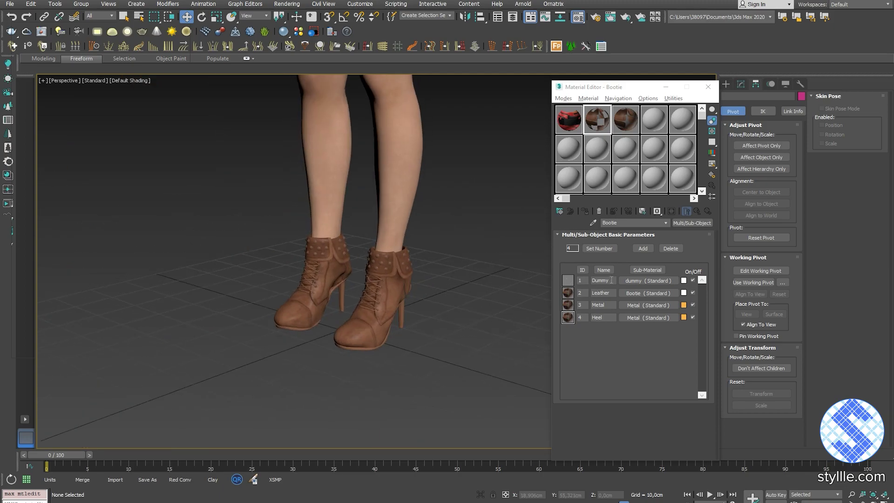
Step: Toggle the Dummy sub-material's opacity map on, off, then on again to show the white panels
click(642, 281)
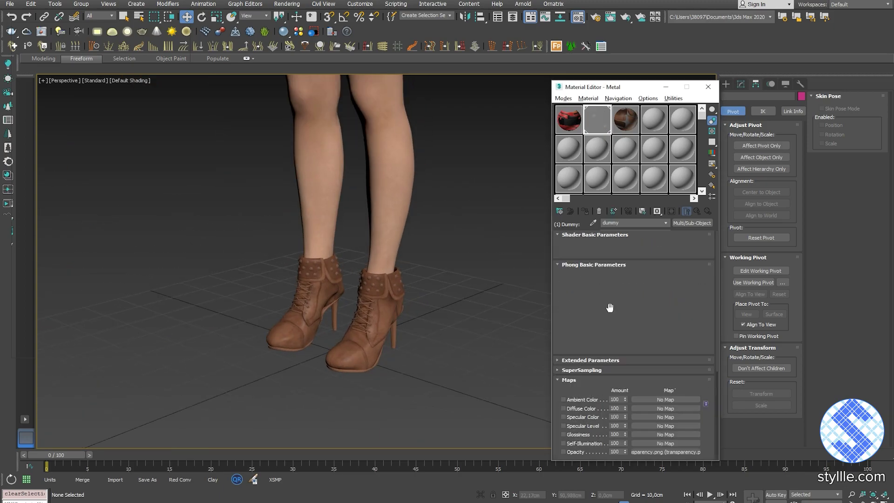
scroll(629, 321, down, 3)
scroll(580, 342, down, 1)
click(563, 345)
scroll(469, 326, up, 5)
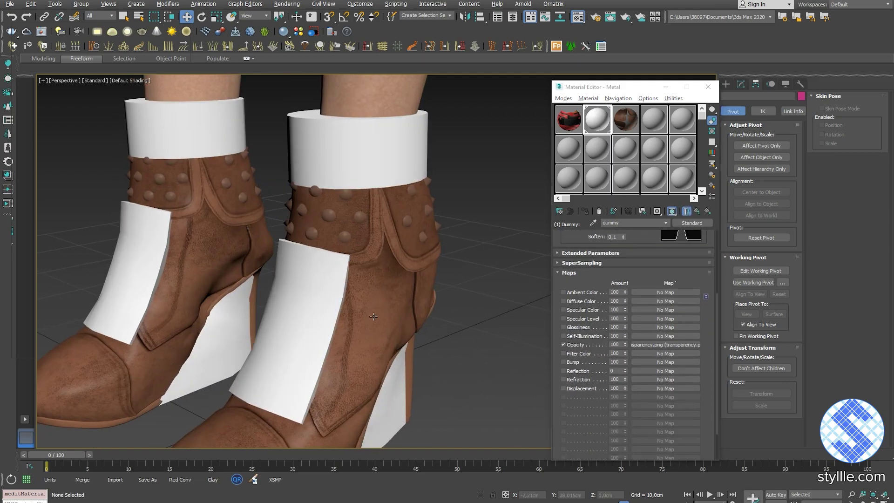
alt+middle_drag(469, 325, 355, 277)
scroll(356, 277, up, 5)
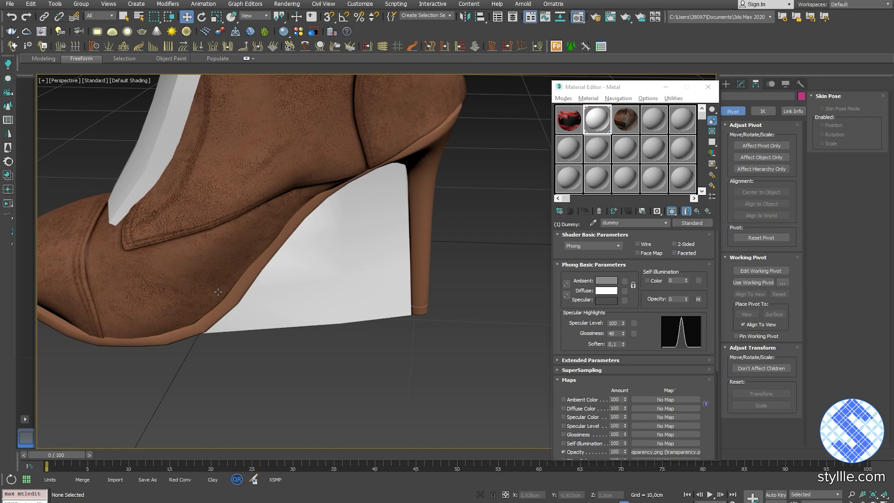
mouse_move(418, 207)
alt+middle_down()
mouse_move(185, 286)
mouse_move(289, 264)
alt+middle_up()
scroll(288, 264, down, 4)
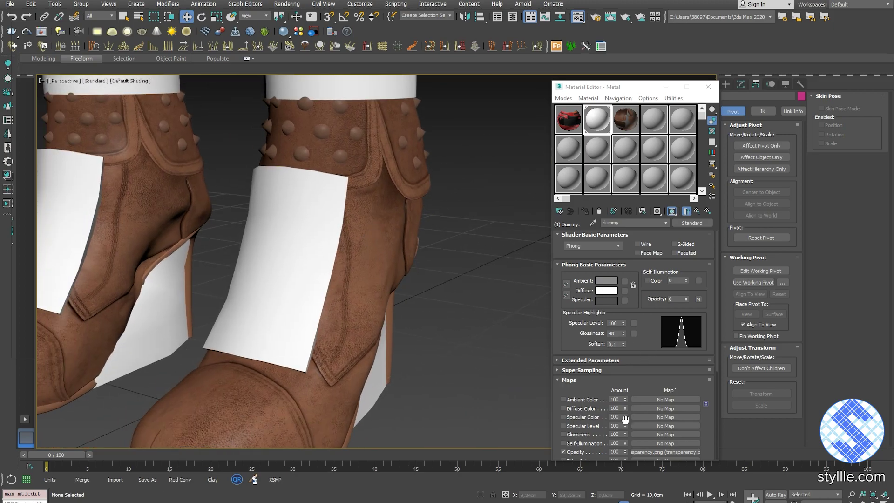
click(564, 452)
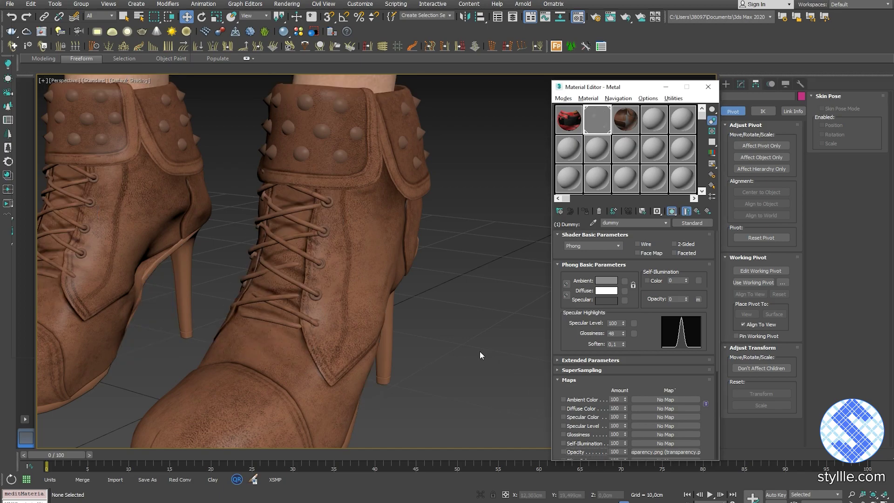
scroll(465, 319, down, 3)
scroll(465, 319, up, 1)
scroll(314, 217, up, 1)
scroll(314, 216, up, 1)
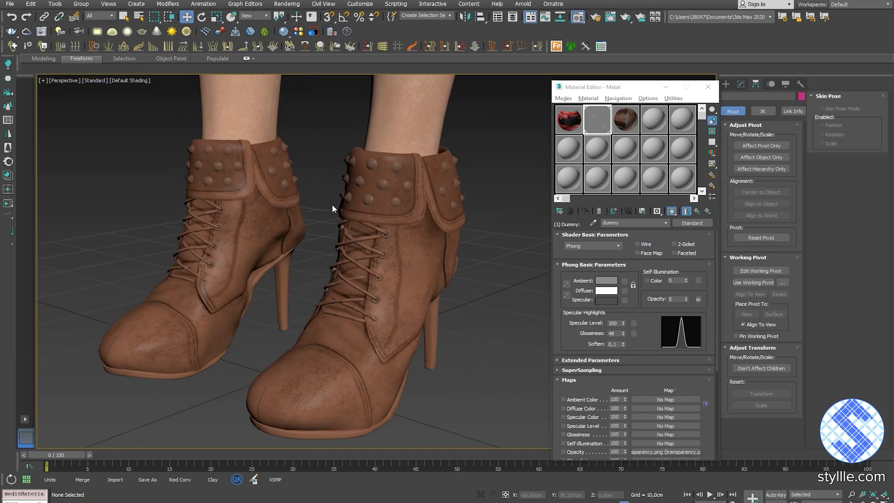
alt+middle_drag(376, 266, 315, 119)
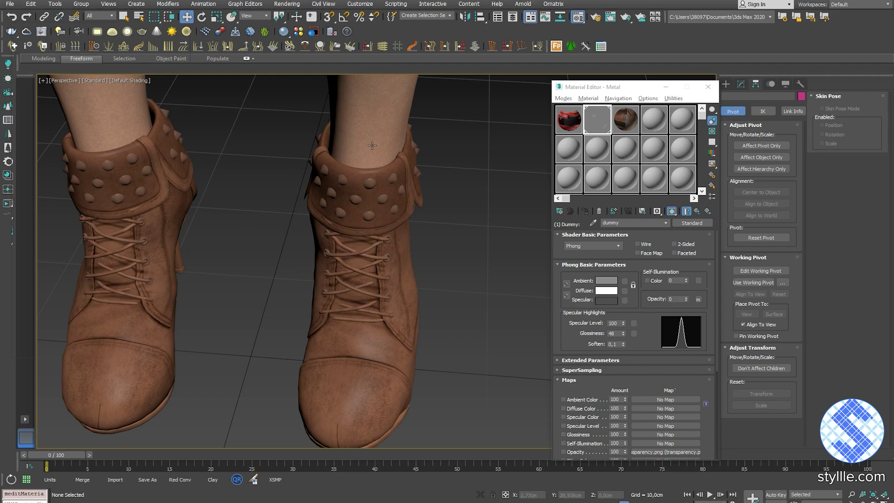
mouse_move(375, 138)
alt+middle_down()
mouse_move(344, 199)
mouse_move(347, 191)
alt+middle_up()
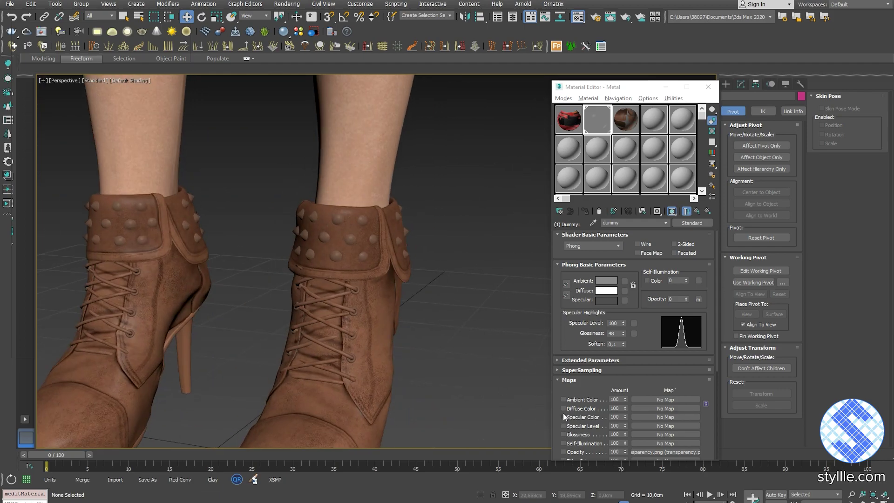
click(567, 451)
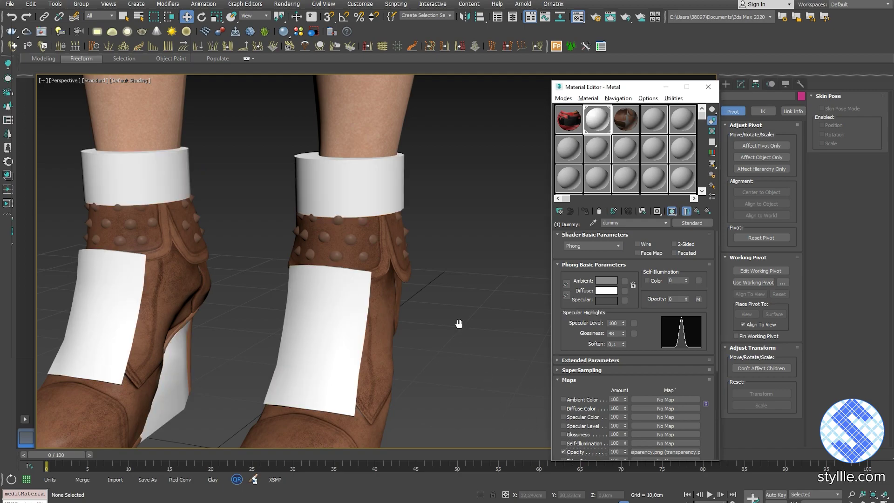
scroll(433, 325, down, 5)
scroll(432, 324, up, 8)
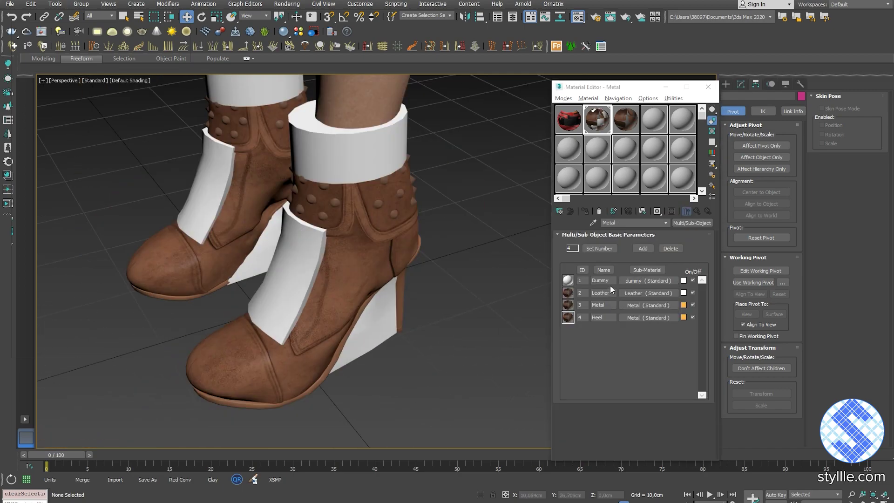
Step: Select the black pump's heel mesh and open the texture image chooser
click(641, 281)
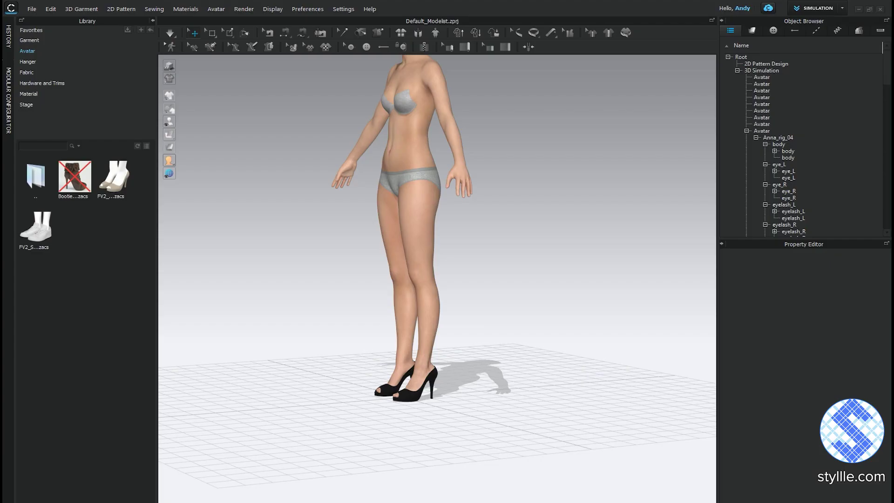
scroll(420, 315, up, 6)
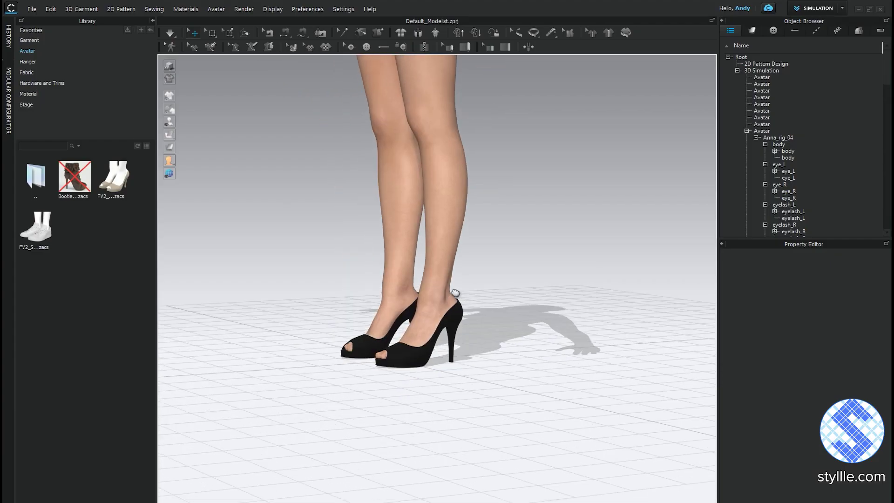
scroll(446, 318, up, 3)
right_drag(570, 339, 462, 370)
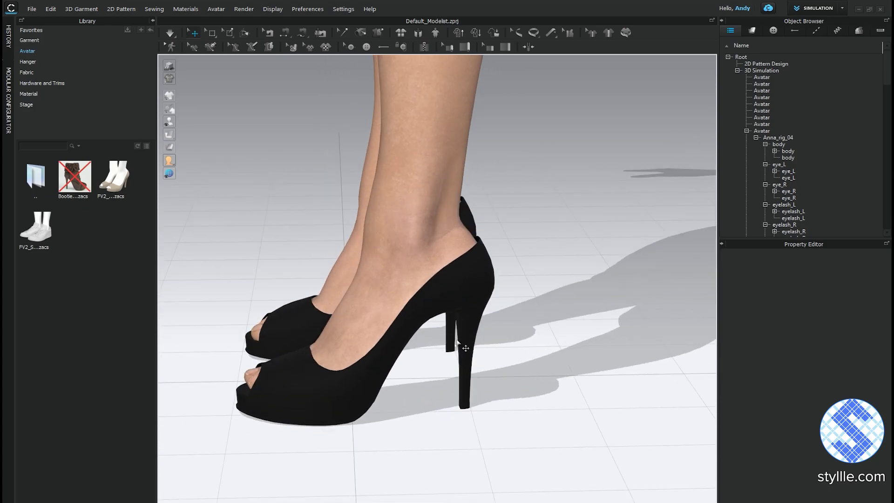
click(465, 349)
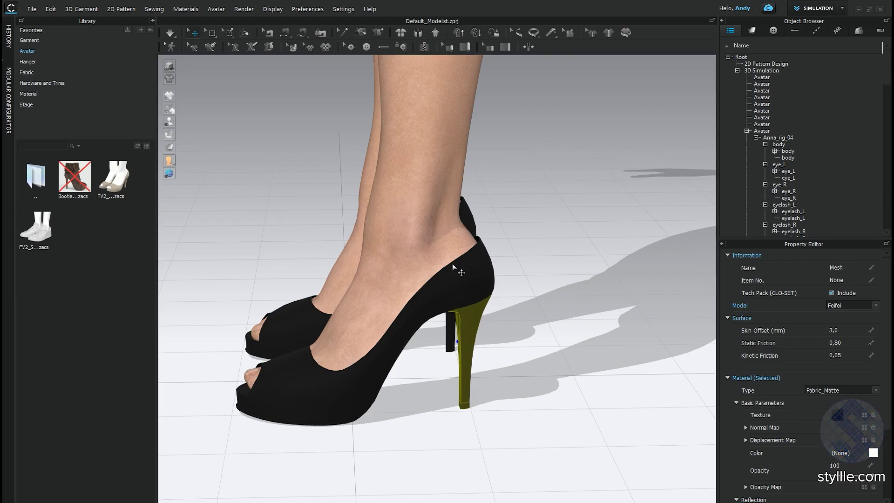
click(835, 418)
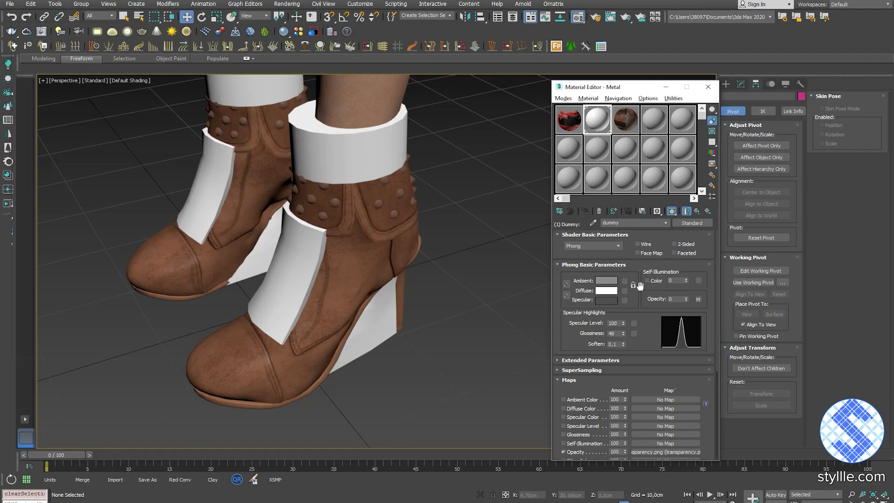
scroll(635, 307, down, 3)
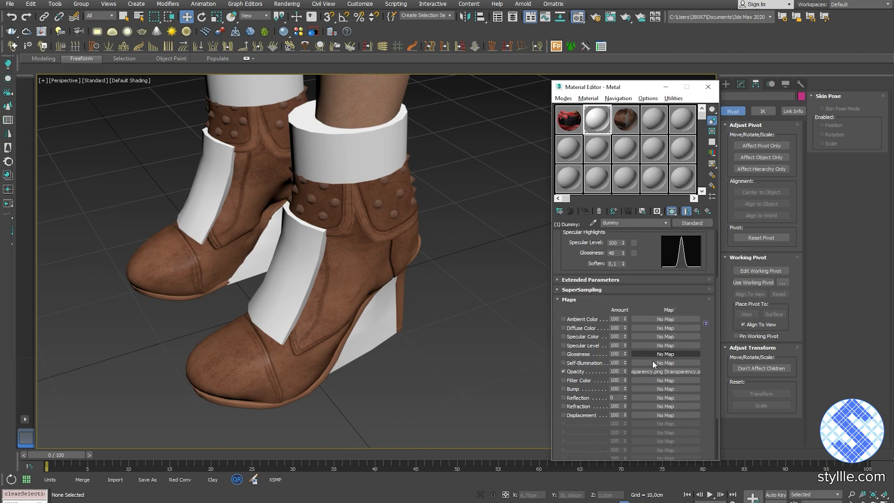
click(697, 212)
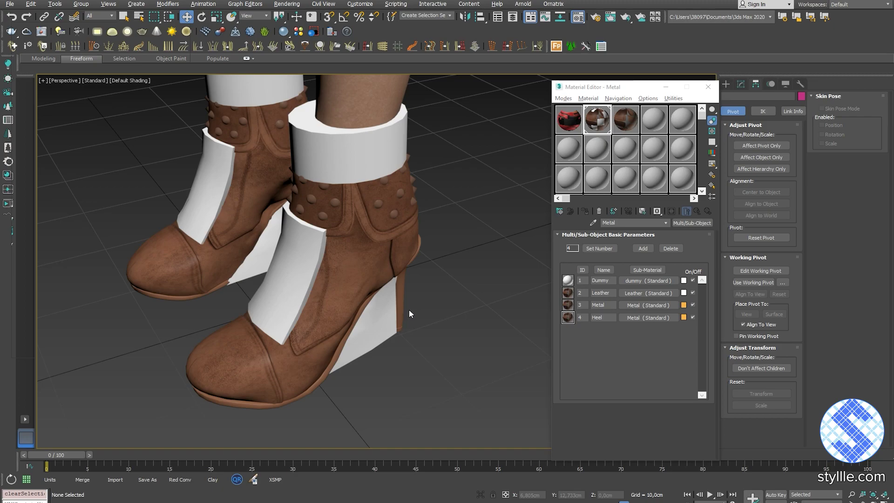
alt+middle_drag(409, 309, 448, 319)
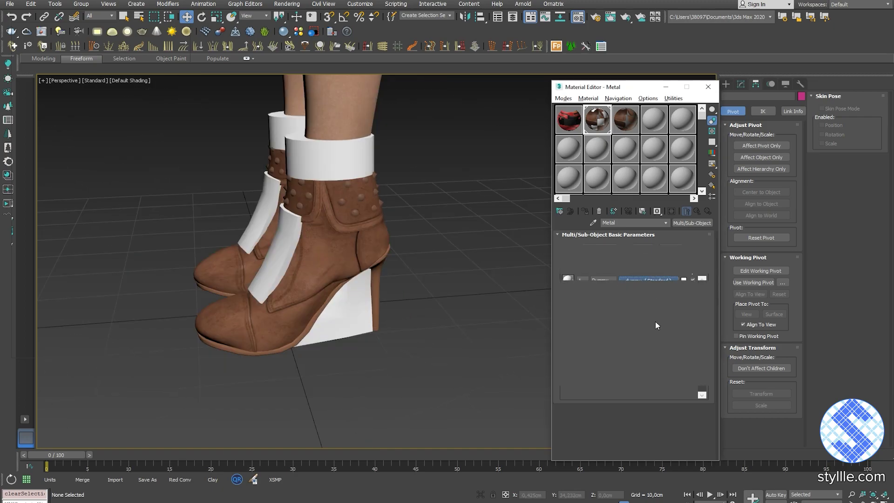
scroll(614, 388, down, 2)
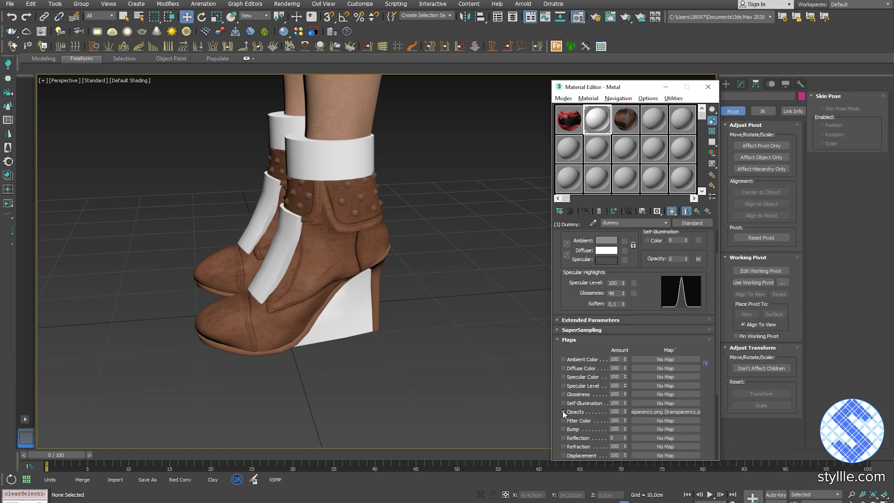
click(562, 412)
click(707, 87)
scroll(455, 268, down, 5)
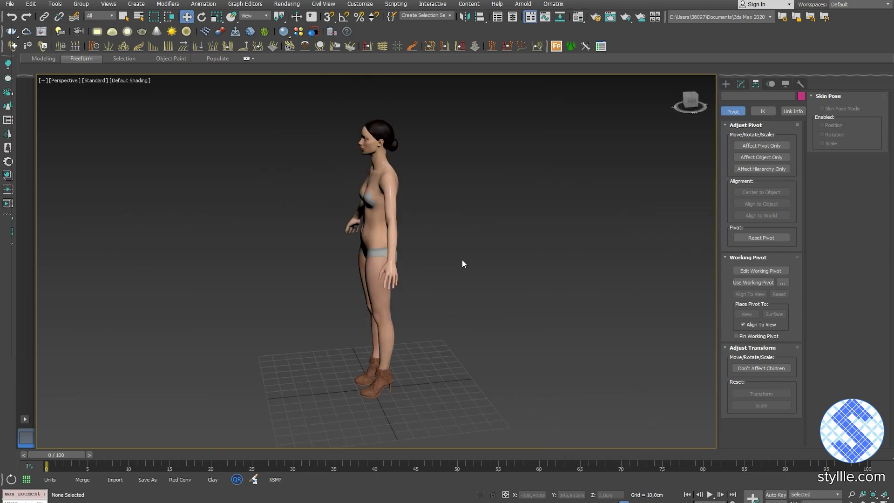
alt+middle_drag(455, 268, 412, 288)
scroll(413, 288, down, 3)
scroll(412, 288, down, 2)
scroll(412, 288, up, 10)
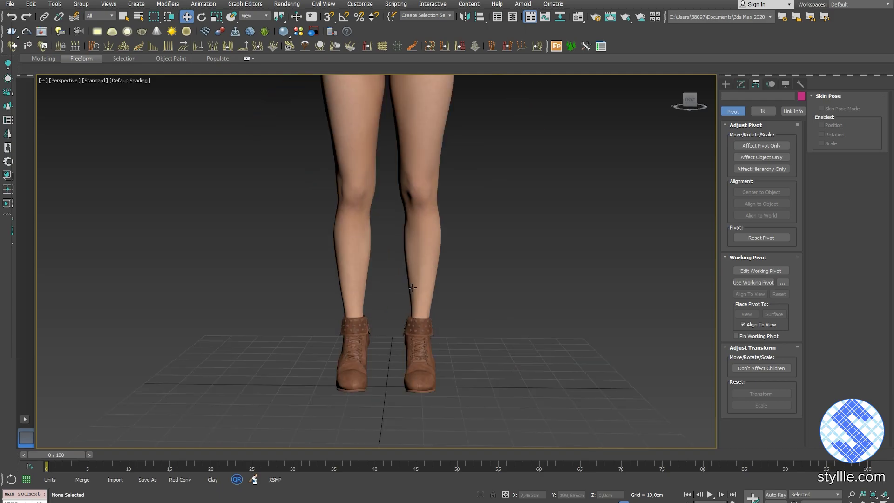
scroll(417, 316, up, 3)
mouse_move(410, 265)
alt+middle_down()
mouse_move(417, 316)
mouse_move(413, 283)
alt+middle_up()
scroll(418, 316, up, 2)
click(423, 302)
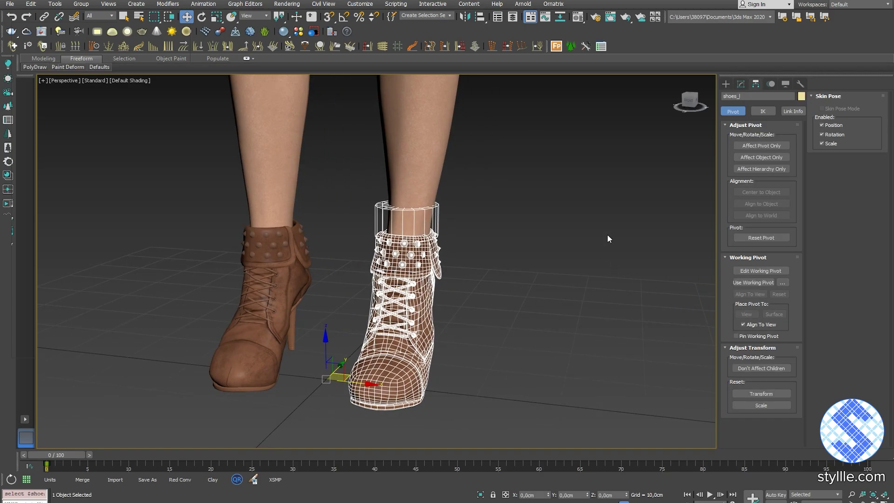
click(634, 224)
key(m)
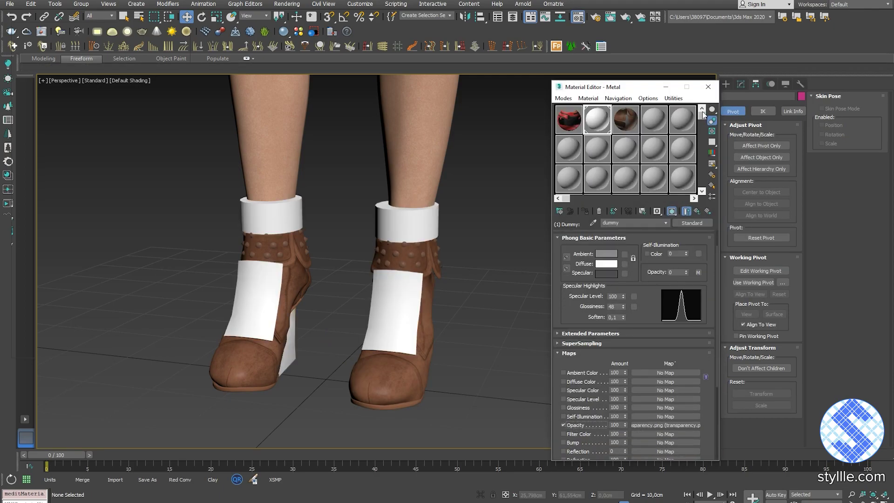
Step: Clone the right boot as a copy beside it
click(707, 87)
click(391, 335)
alt+middle_drag(391, 335, 301, 350)
shift+drag(301, 350, 674, 346)
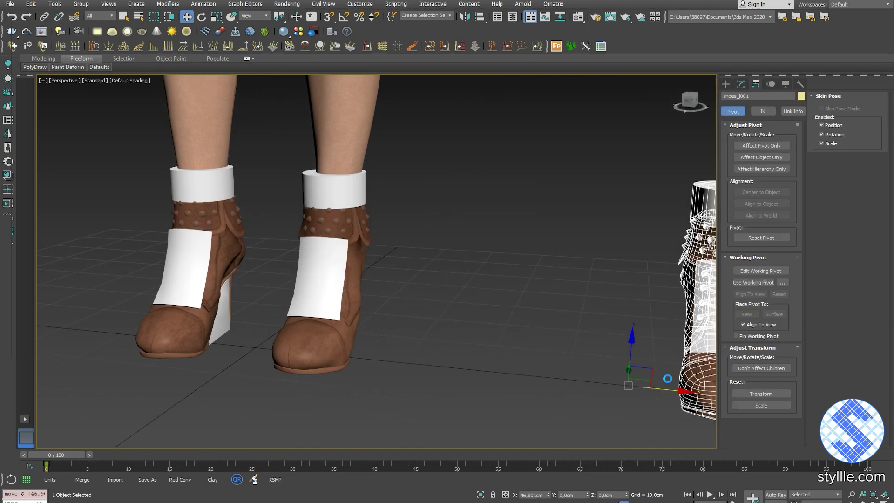
click(443, 295)
Step: Apply the plain dummy material to the boot copy
key(m)
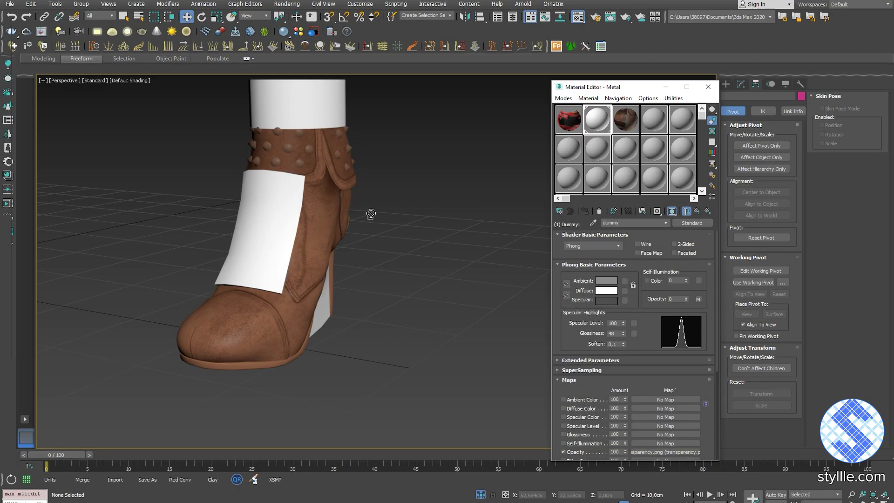
alt+middle_drag(415, 258, 379, 266)
click(374, 208)
mouse_move(374, 208)
alt+middle_down()
mouse_move(448, 242)
mouse_move(436, 261)
alt+middle_up()
click(497, 183)
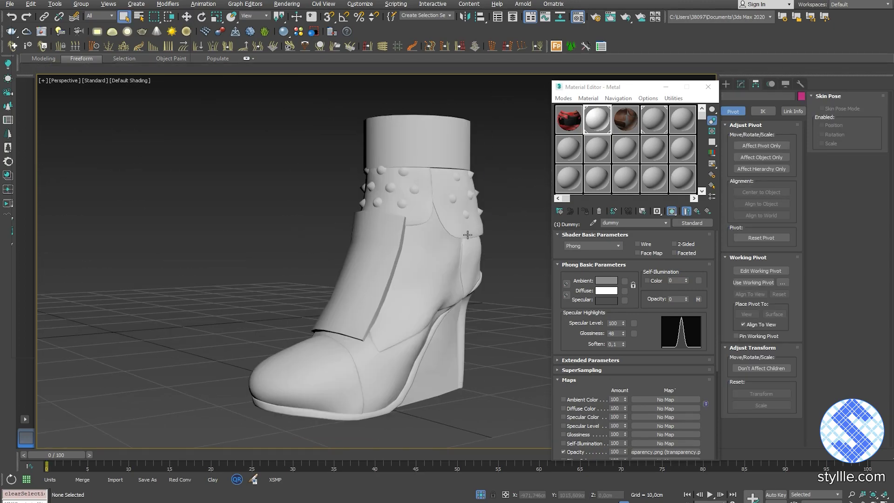
alt+middle_drag(480, 236, 454, 242)
click(454, 242)
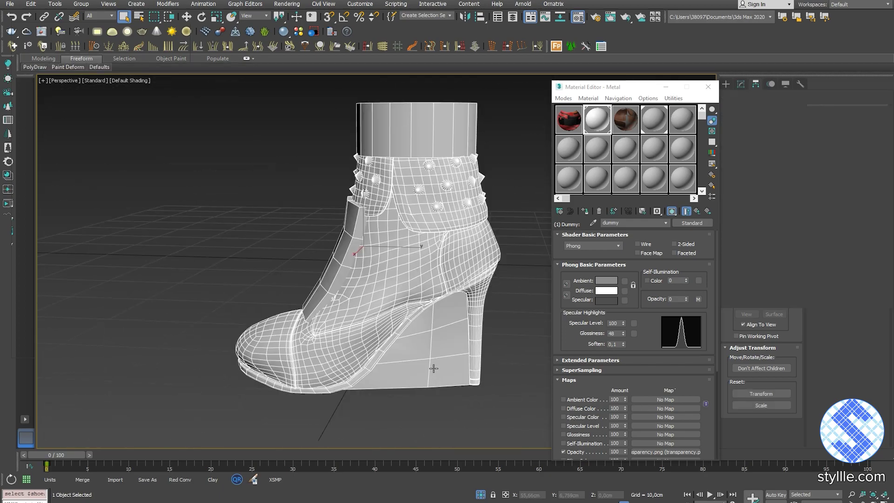
Step: Detach the top band, front flap and wedge elements as a separate object
key(5)
click(419, 350)
ctrl+click(335, 265)
ctrl+click(418, 132)
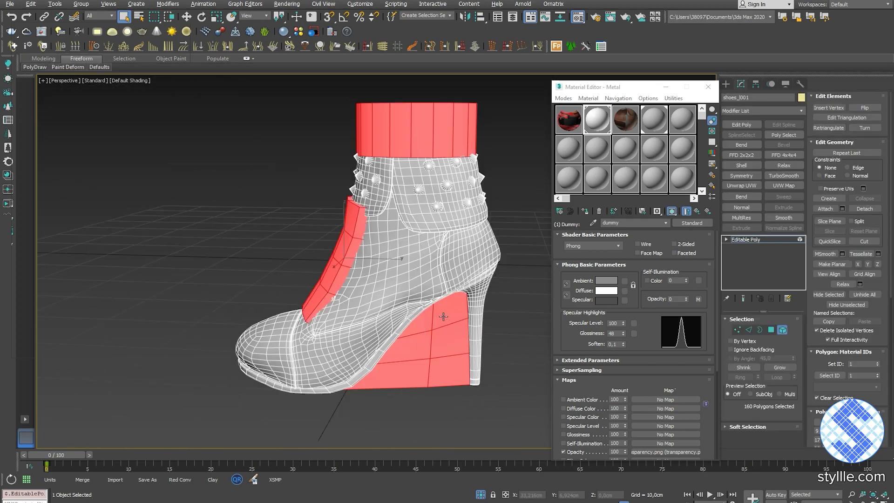
alt+middle_drag(442, 318, 484, 331)
click(868, 209)
key(Return)
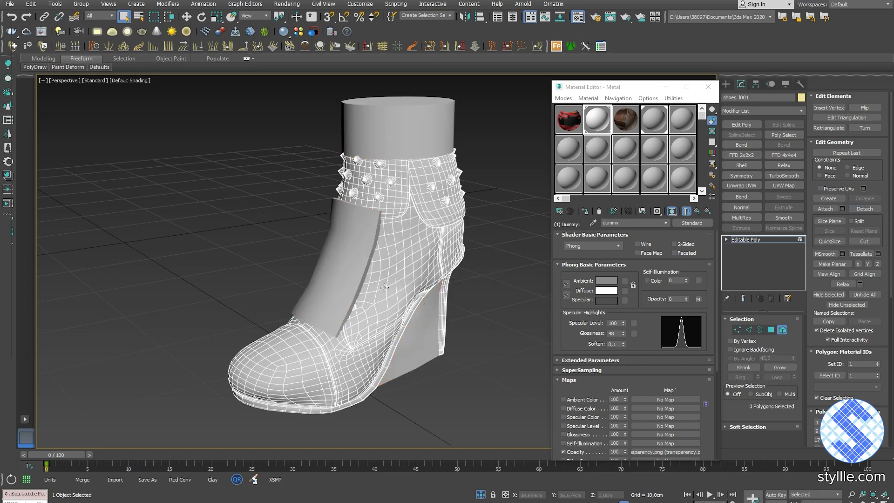
Step: Give the boot a new material with a pink diffuse colour
alt+middle_drag(490, 293, 531, 280)
click(654, 118)
click(607, 290)
mouse_move(341, 82)
mouse_down()
mouse_move(360, 76)
mouse_move(349, 84)
mouse_up()
click(344, 126)
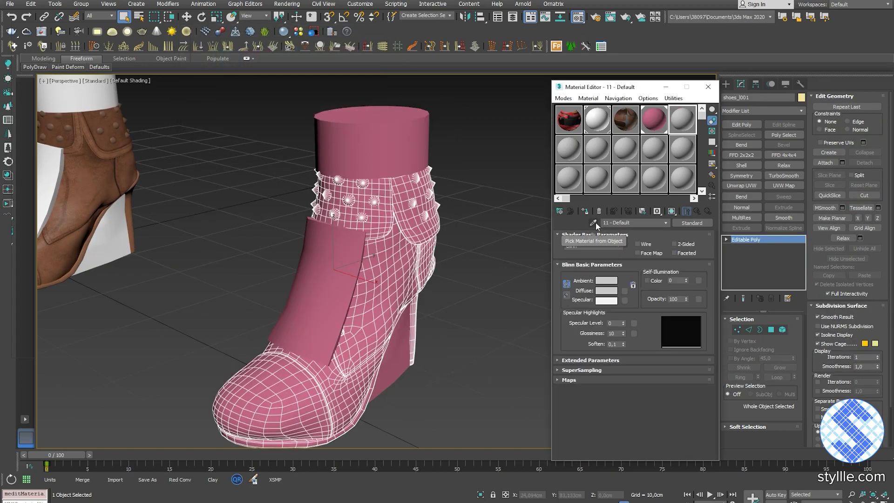
Step: Apply a green diffuse material to the detached pieces
click(606, 290)
drag(210, 77, 216, 70)
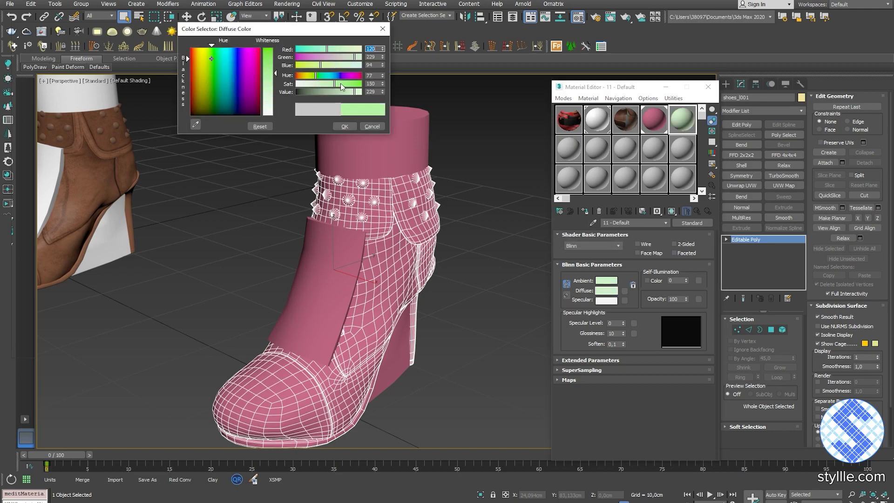
click(349, 123)
click(663, 120)
Step: Attach the pink boot to the green pieces, matching material IDs to materials
click(708, 86)
click(348, 224)
scroll(348, 217, up, 3)
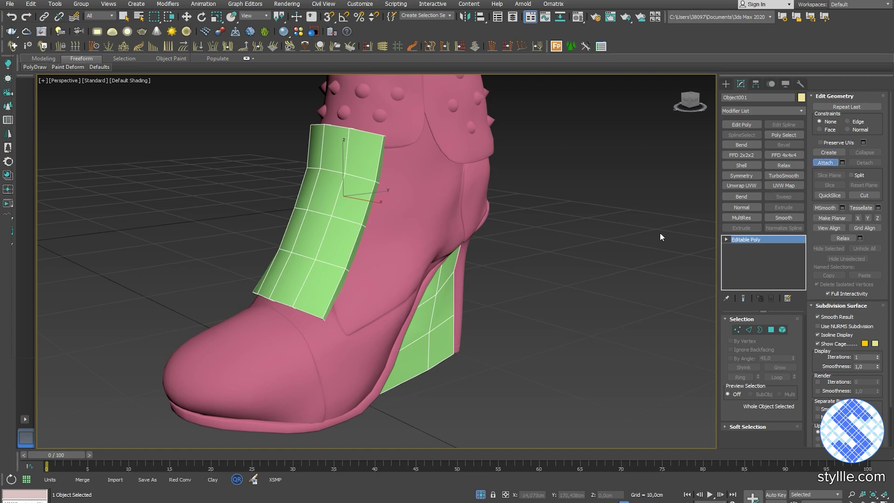
click(428, 202)
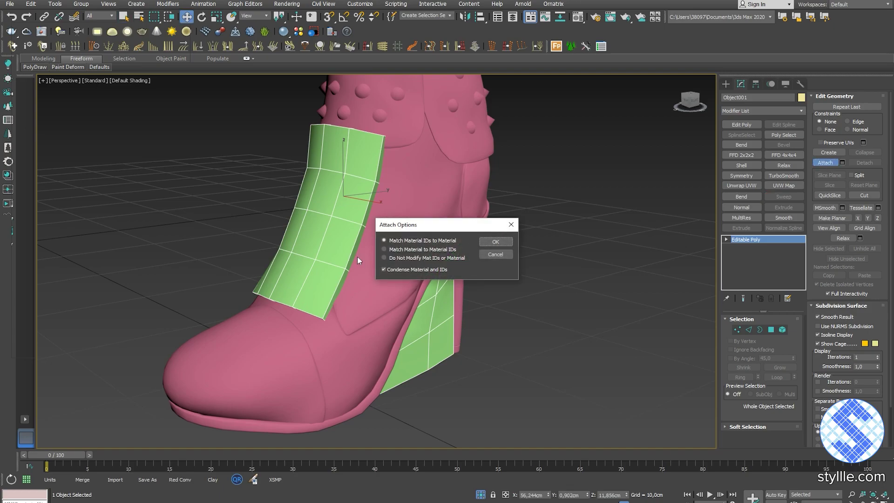
click(501, 241)
Step: Set the boot's combined material to four sub-materials
key(m)
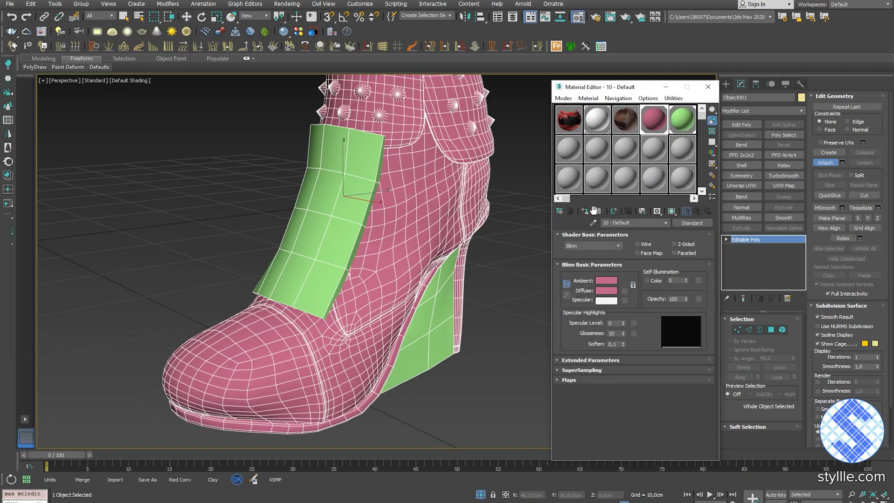
click(375, 201)
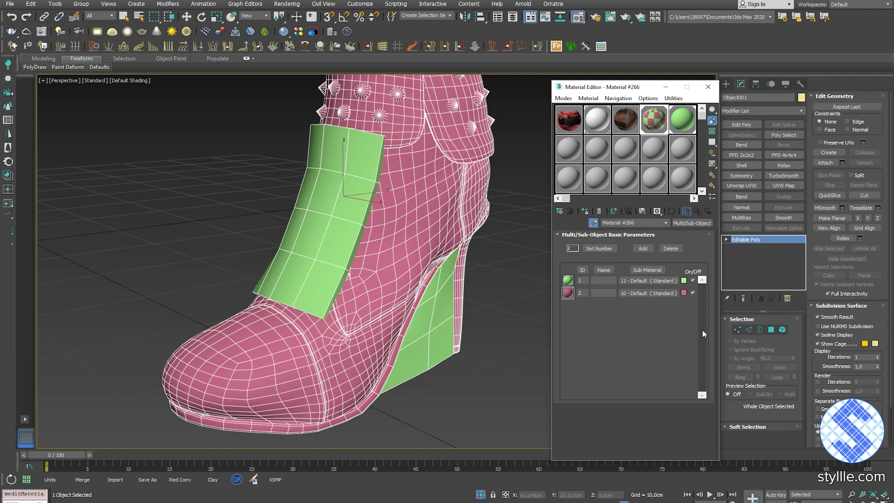
alt+middle_drag(429, 253, 411, 250)
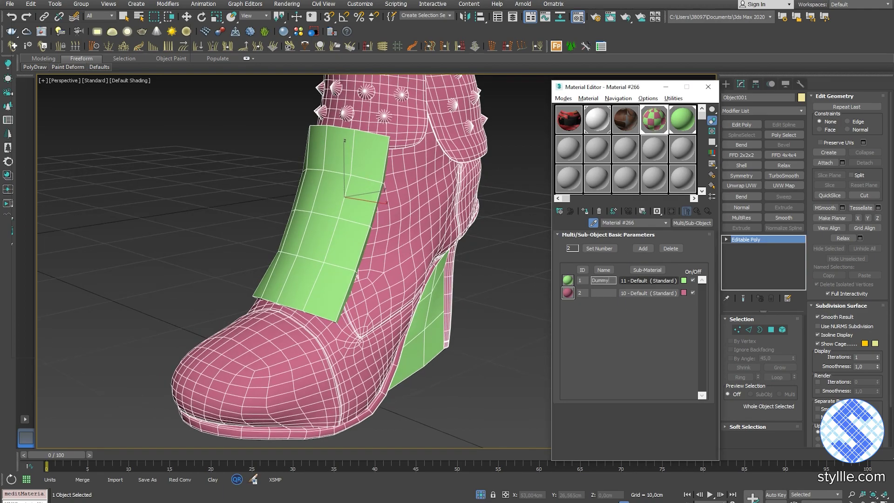
click(593, 248)
text(4)
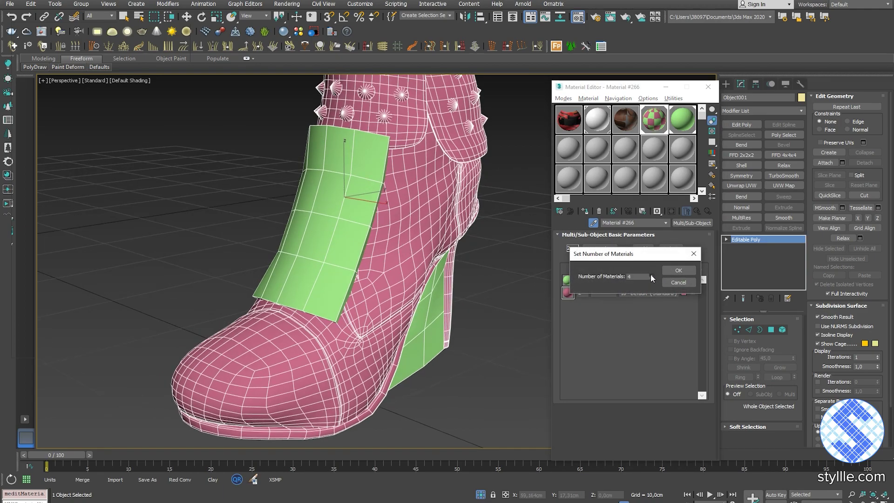
click(678, 271)
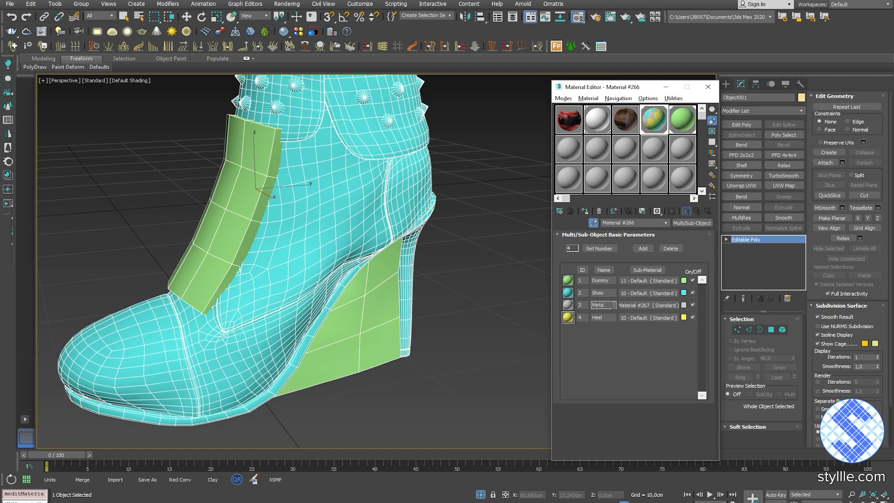
Step: Set the Metal sub-material's diffuse colour to red
click(649, 305)
click(606, 290)
drag(268, 111, 268, 46)
click(345, 127)
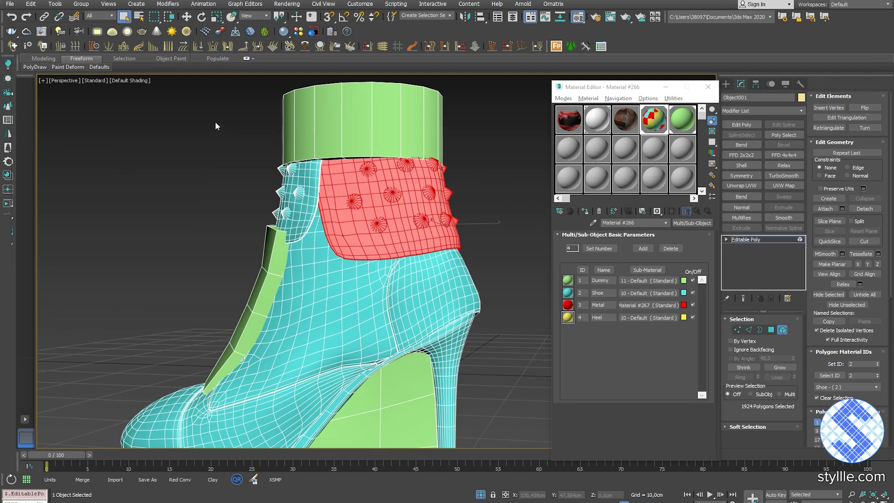
Step: Assign the stud polygons to Metal (ID 3) and the heel polygons to Heel (ID 4)
drag(190, 107, 478, 251)
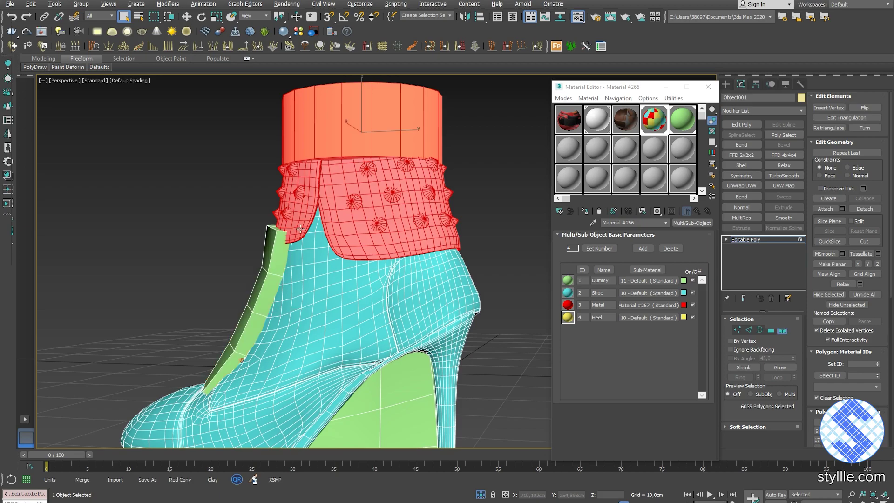
click(339, 192)
key(Delete)
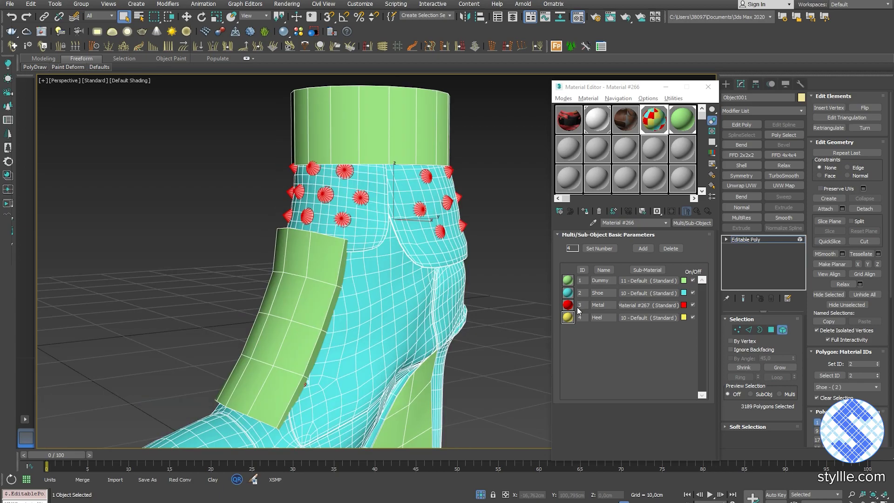
click(829, 375)
alt+middle_drag(391, 265, 404, 252)
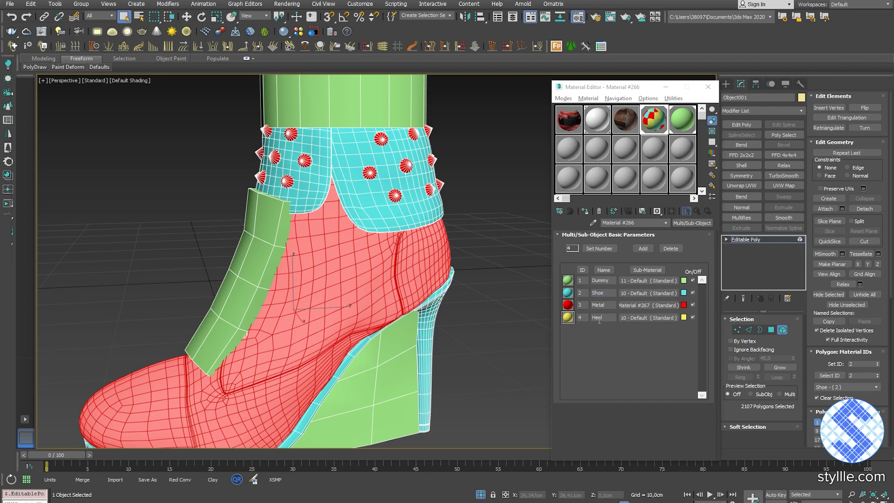
scroll(470, 318, up, 5)
scroll(391, 280, down, 5)
click(379, 319)
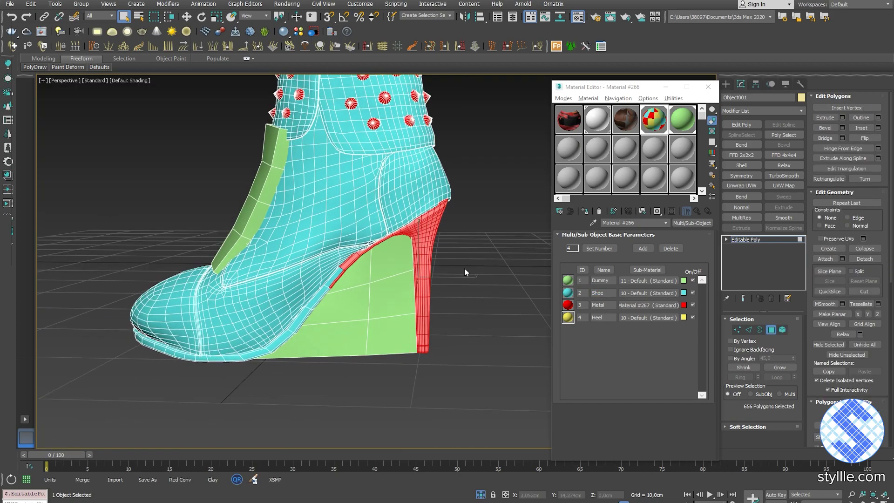
scroll(391, 293, up, 4)
alt+drag(493, 279, 493, 279)
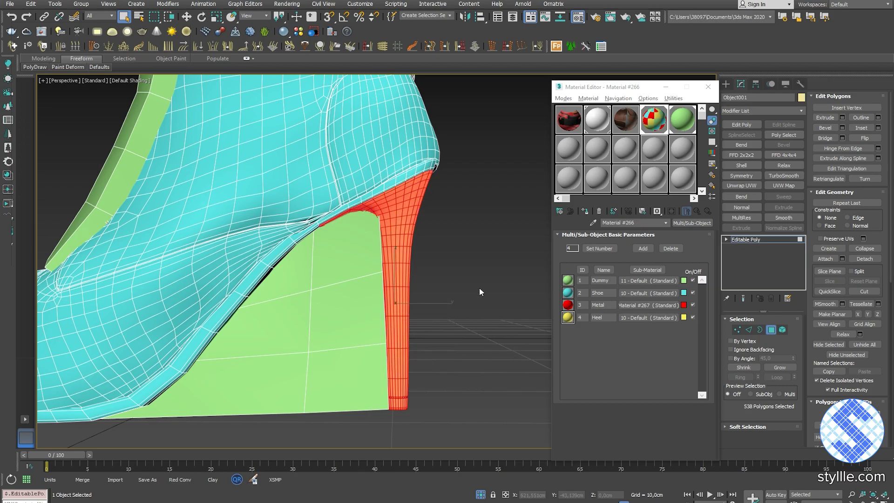
click(440, 264)
mouse_move(426, 255)
alt+middle_down()
mouse_move(442, 268)
mouse_move(425, 261)
alt+middle_up()
scroll(443, 267, down, 5)
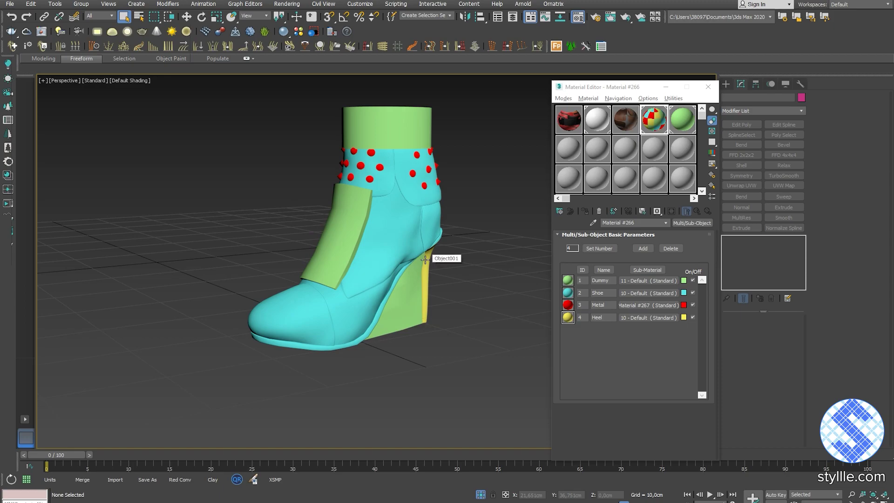
Step: Clone the laced boot, isolate the copy and delete its lace plane
click(425, 260)
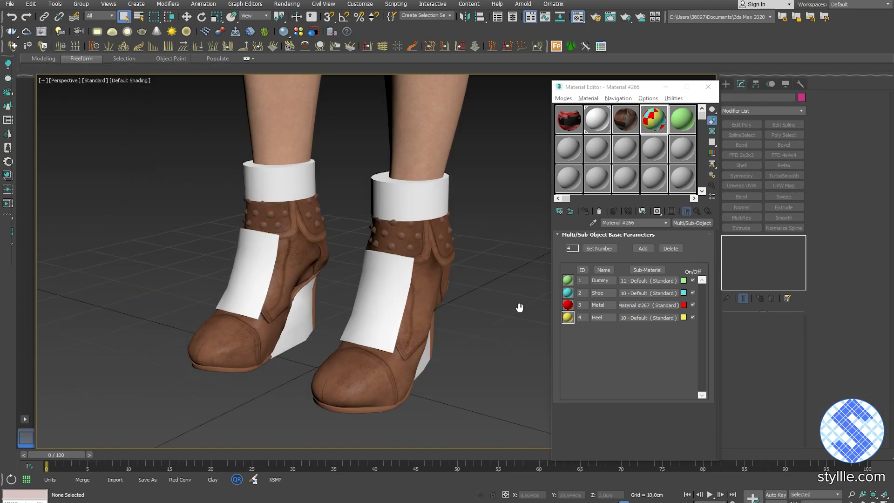
alt+middle_drag(520, 312, 320, 241)
click(327, 236)
scroll(326, 236, down, 3)
key(w)
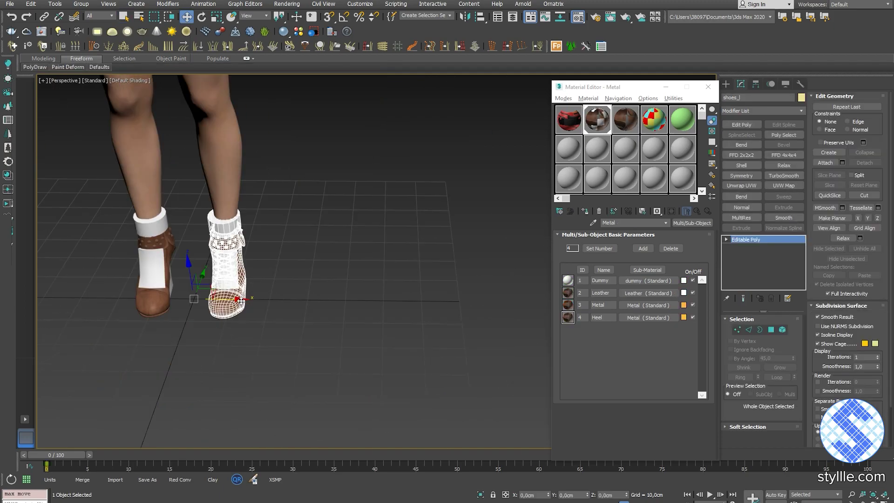
shift+drag(210, 299, 342, 299)
click(479, 292)
key(alt+q)
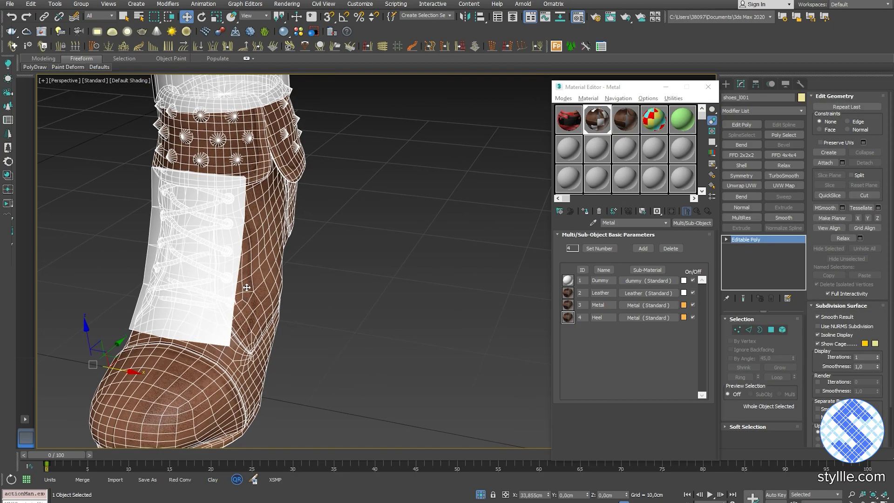
click(213, 268)
key(Delete)
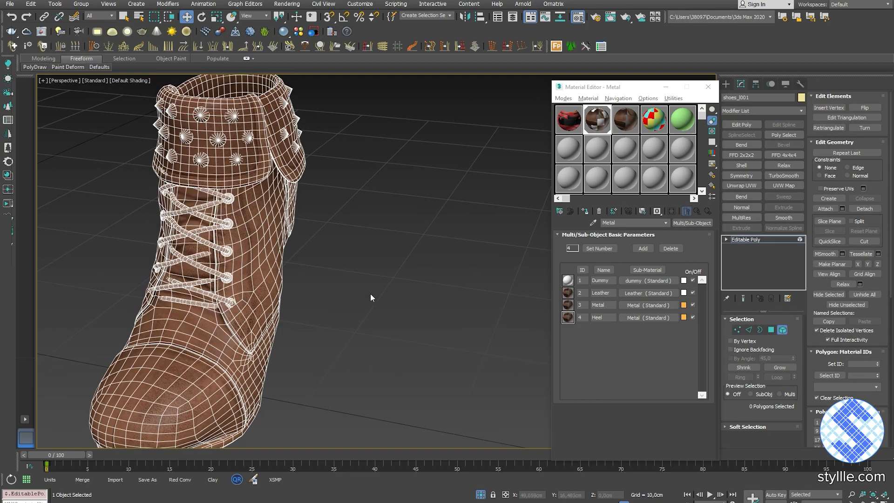
scroll(370, 292, down, 3)
scroll(371, 293, up, 3)
Step: Draw a box beside the boot
key(F4)
click(726, 87)
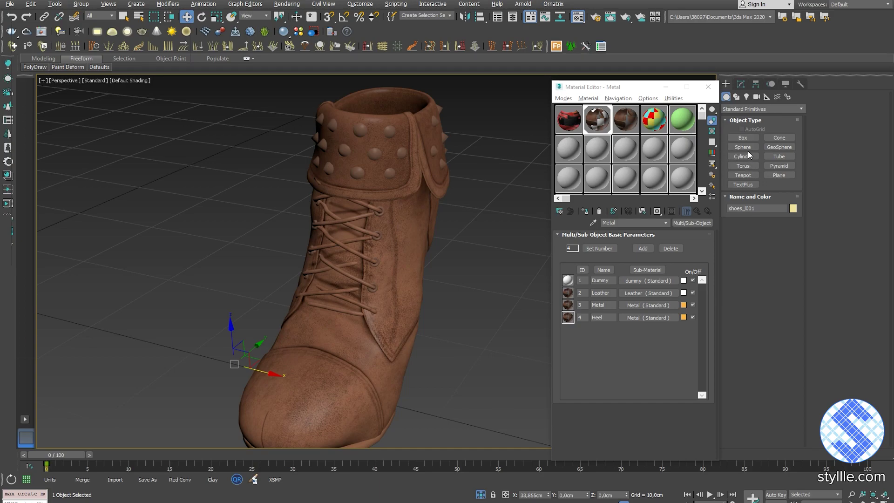
click(743, 137)
scroll(359, 283, down, 2)
scroll(378, 280, down, 2)
scroll(276, 234, down, 1)
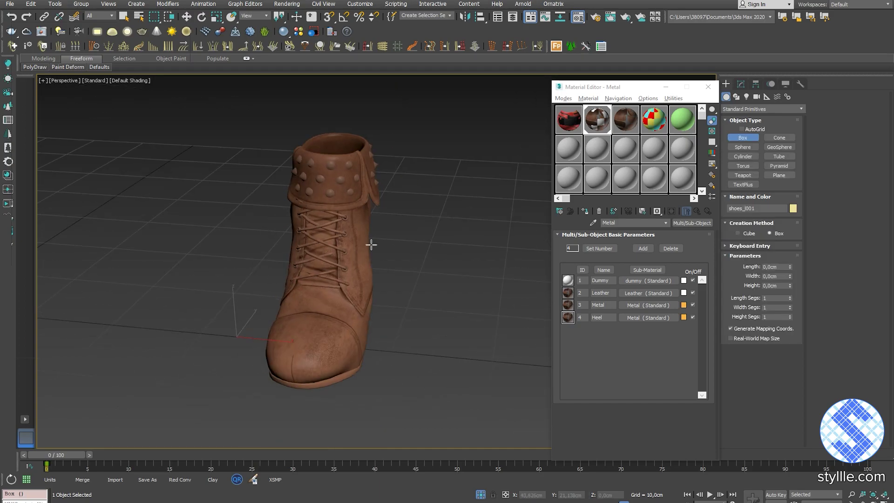
drag(420, 313, 455, 356)
click(455, 325)
Step: Rotate the box upright and position it over the boot's front lacing
key(w)
mouse_move(454, 326)
alt+middle_down()
mouse_move(450, 288)
mouse_move(310, 240)
alt+middle_up()
scroll(450, 289, up, 3)
key(e)
drag(310, 240, 294, 210)
key(w)
mouse_move(294, 210)
alt+middle_down()
mouse_move(372, 288)
mouse_move(309, 259)
alt+middle_up()
drag(364, 280, 391, 294)
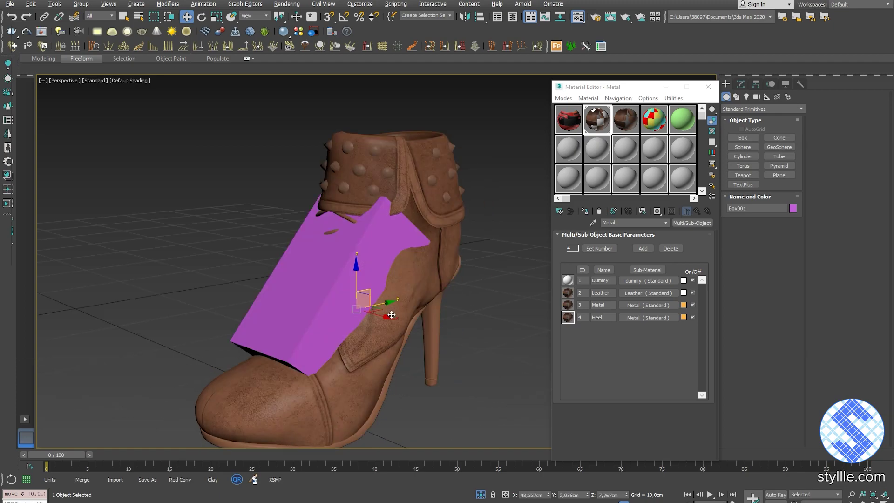
mouse_move(392, 294)
alt+middle_down()
mouse_move(449, 333)
mouse_move(373, 325)
mouse_move(398, 318)
mouse_move(298, 223)
mouse_move(389, 279)
mouse_move(422, 272)
mouse_move(323, 260)
alt+middle_up()
key(q)
key(w)
Step: Connect an edge loop across the box's edge ring and split the box along it
key(2)
click(324, 260)
key(alt+r)
right_click(342, 294)
click(308, 310)
alt+middle_drag(300, 302, 336, 265)
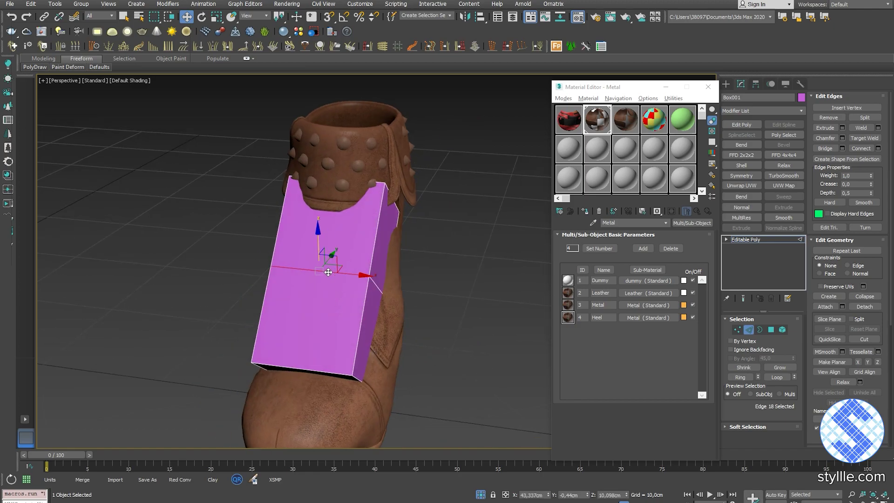
ctrl+click(333, 279)
right_click(334, 280)
click(323, 302)
alt+middle_drag(329, 307, 405, 307)
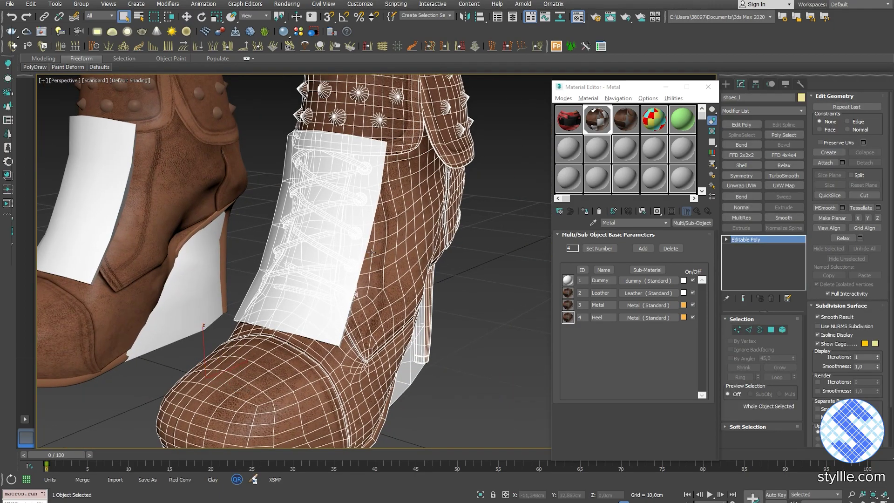
Step: Orbit around the boots and switch the viewport to clay shading
alt+middle_drag(353, 256, 102, 100)
scroll(103, 99, up, 2)
key(q)
click(95, 80)
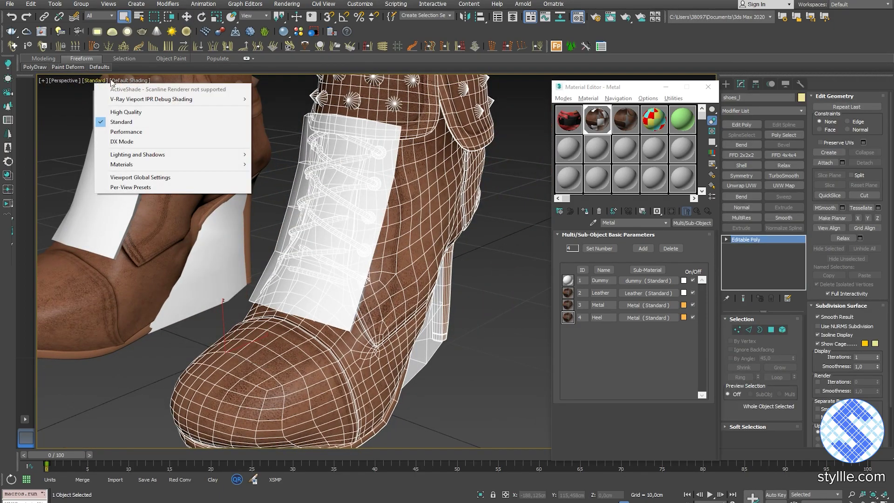
click(161, 131)
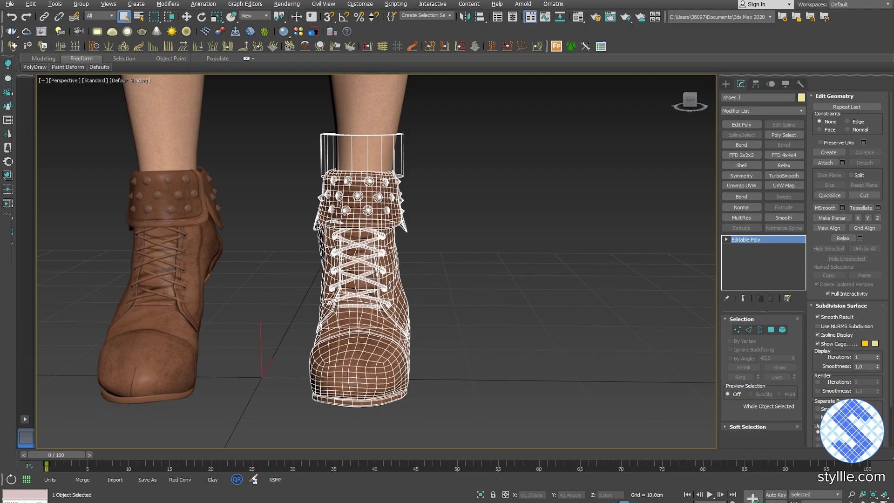
mouse_move(336, 280)
alt+middle_down()
mouse_move(302, 280)
mouse_move(321, 288)
alt+middle_up()
Step: Zoom to the whole dummy and select both boots for FBX export
click(303, 280)
key(z)
click(360, 391)
ctrl+click(391, 395)
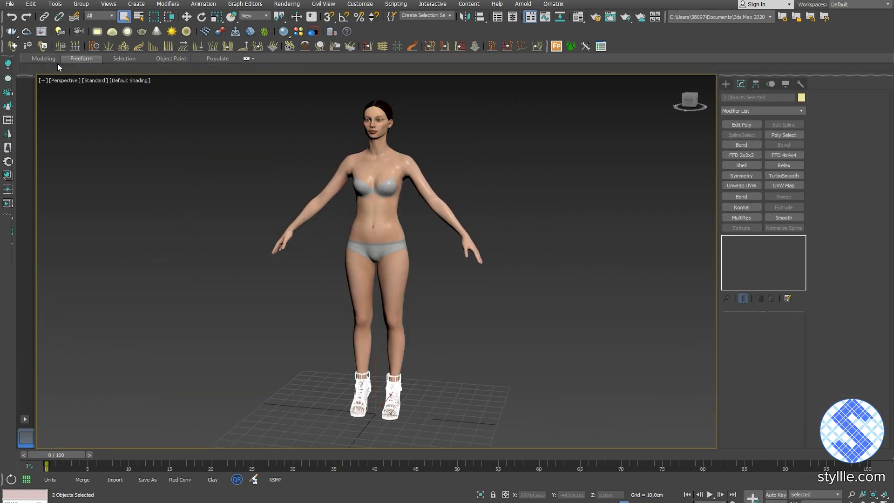
click(9, 9)
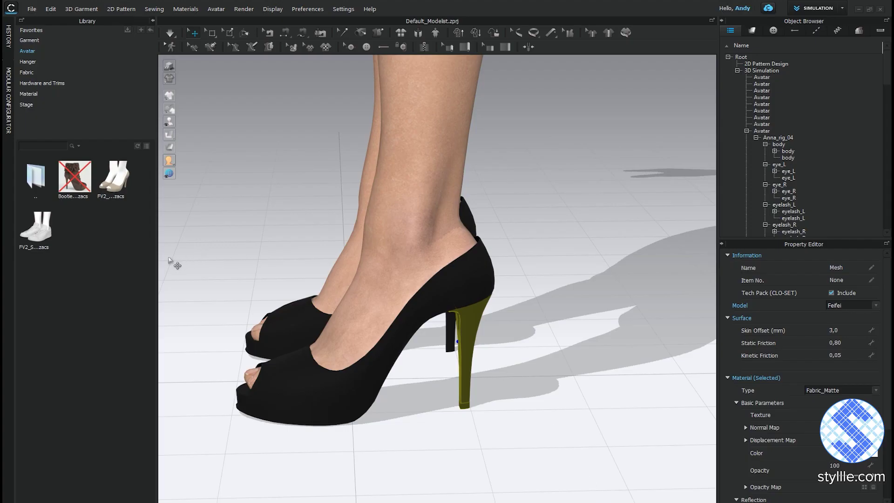
mouse_move(306, 264)
right_down()
mouse_move(539, 249)
mouse_move(315, 133)
mouse_move(365, 128)
right_up()
scroll(536, 242, up, 3)
Step: Register Bootie.fbx as heeled shoes with a bootie thumbnail, saving Bootie.zacs
click(214, 9)
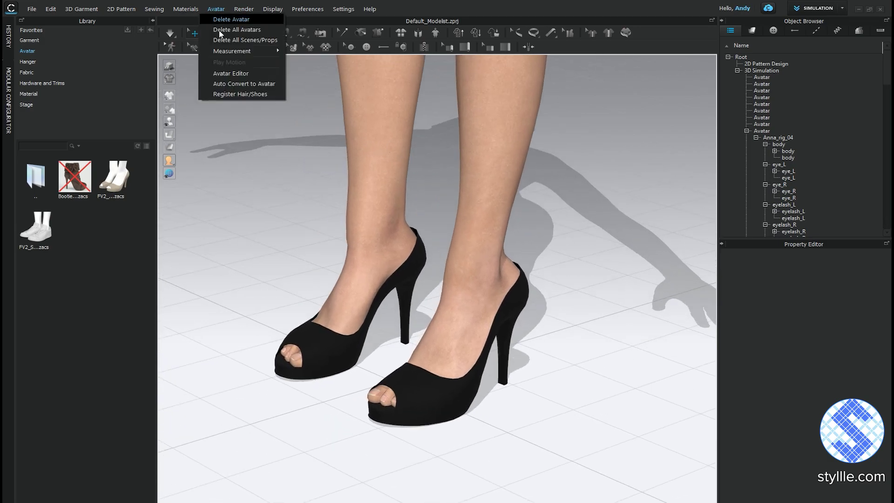
click(231, 94)
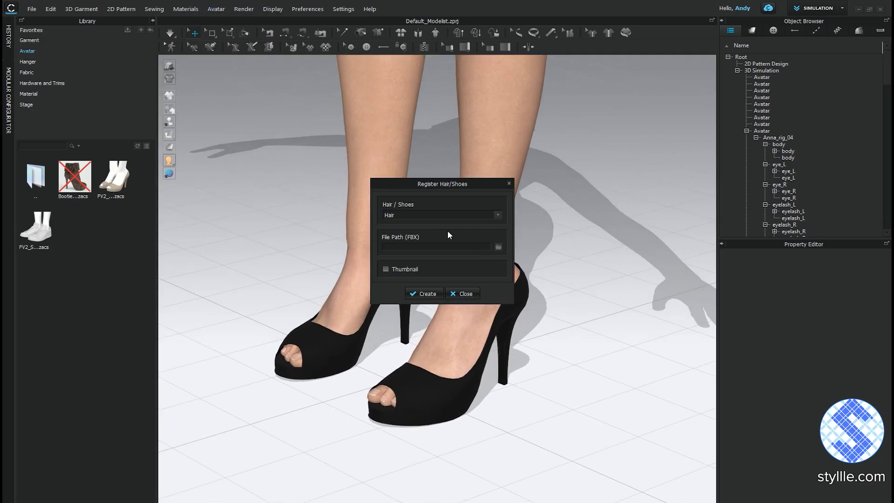
click(439, 217)
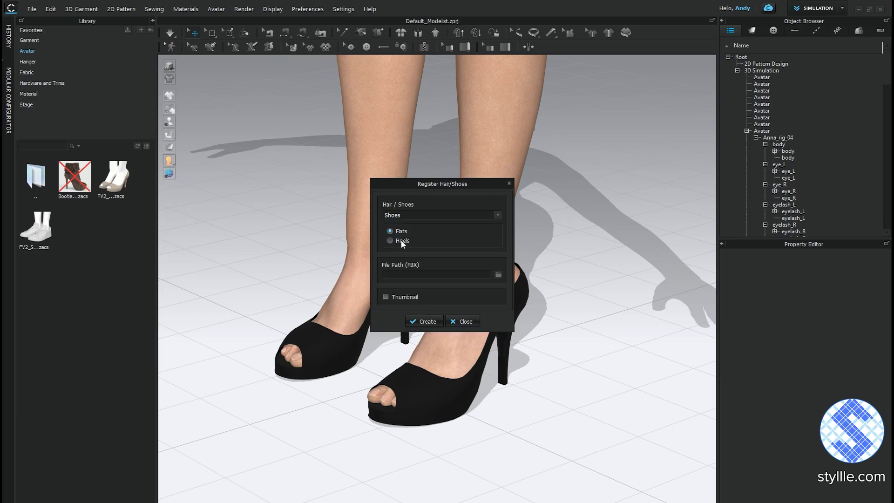
click(509, 275)
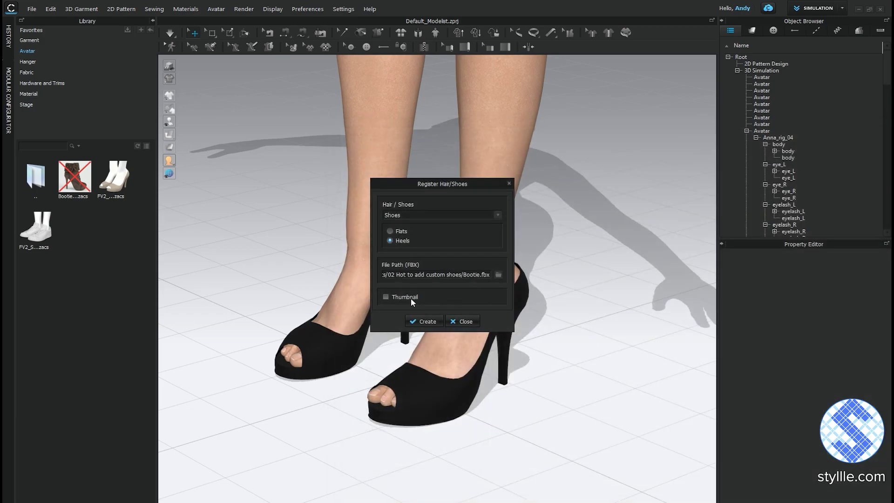
click(411, 299)
click(460, 318)
click(509, 244)
key(Return)
click(423, 356)
text(Bootie)
key(Return)
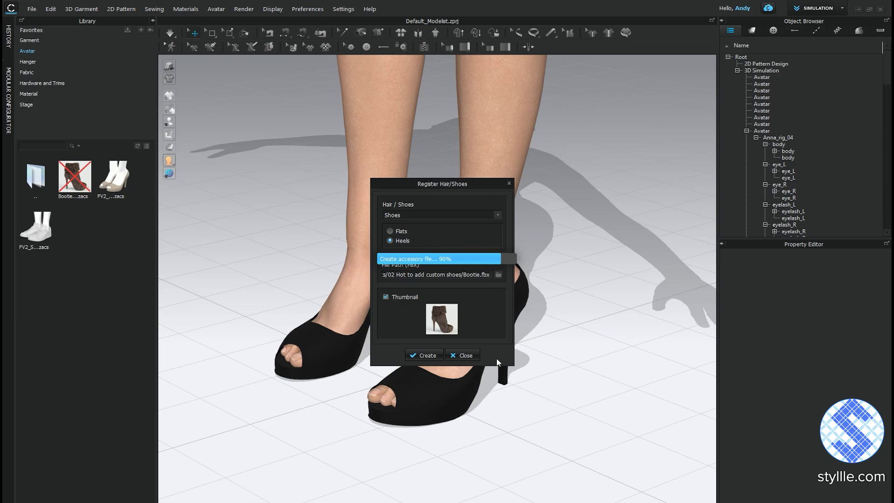
click(110, 182)
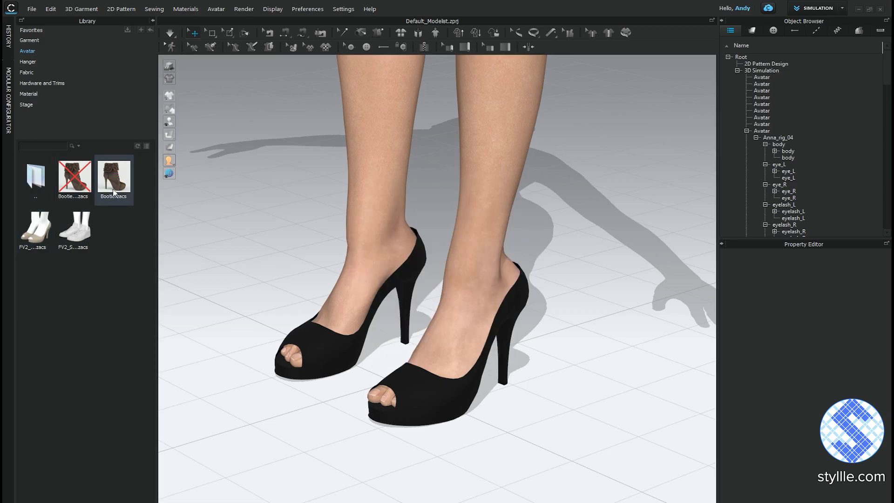
Step: Put Bootie on the avatar and select its cuff studs for material editing
double_click(117, 178)
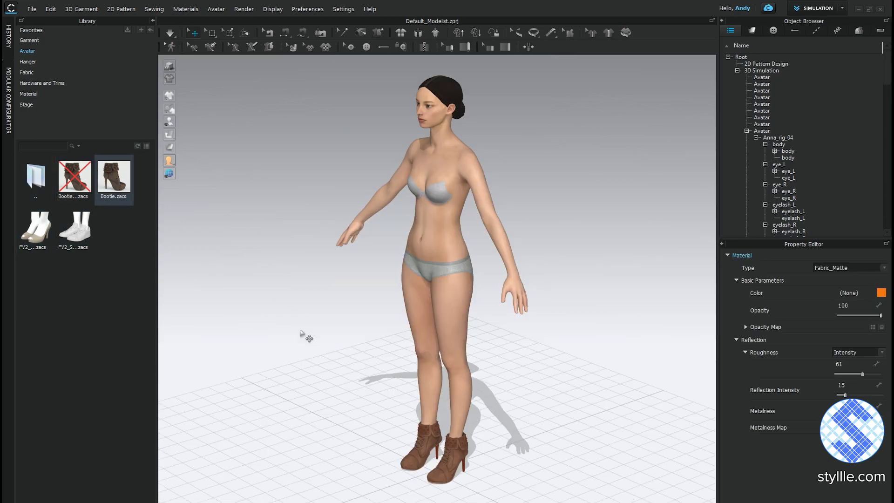
scroll(353, 235, up, 3)
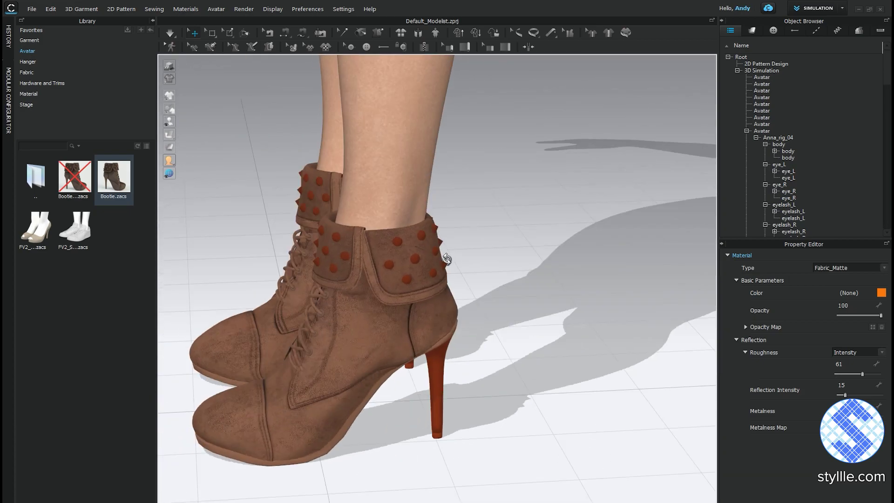
mouse_move(362, 243)
right_down()
mouse_move(350, 314)
mouse_move(465, 247)
right_up()
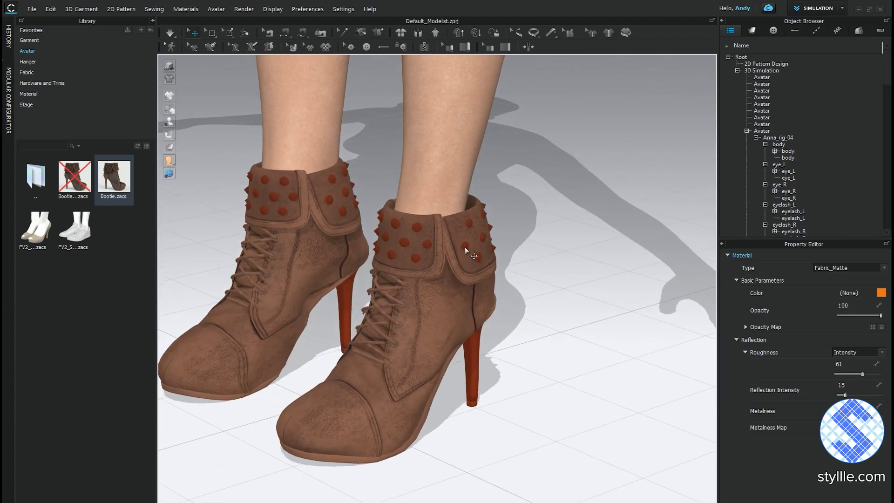
click(465, 245)
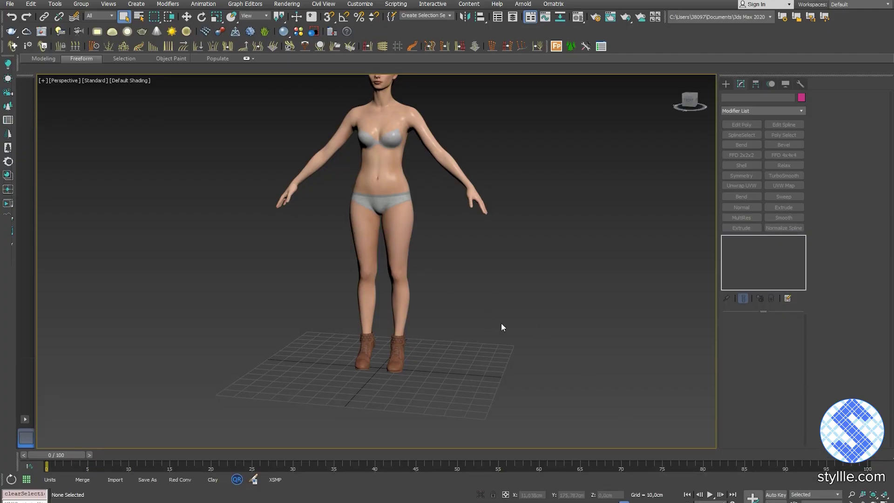
key(m)
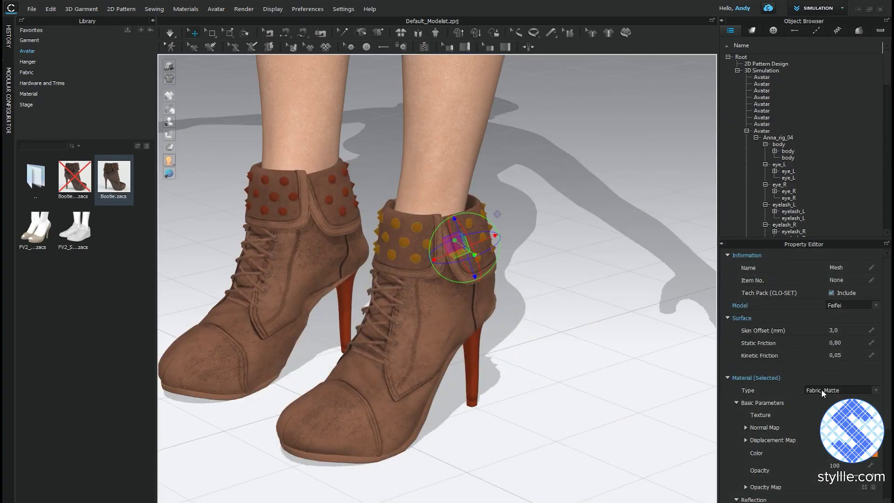
Step: Give the cuff studs a Metal material type and a new colour
click(821, 389)
click(829, 470)
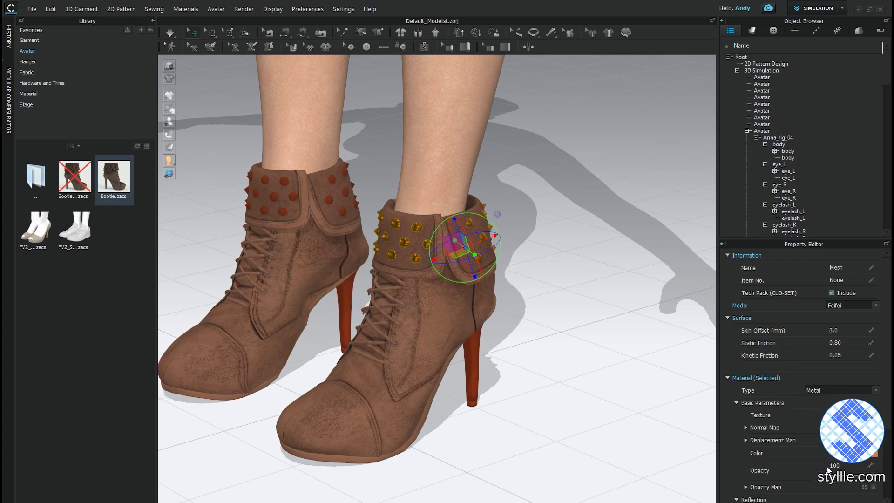
click(873, 454)
click(393, 291)
click(422, 367)
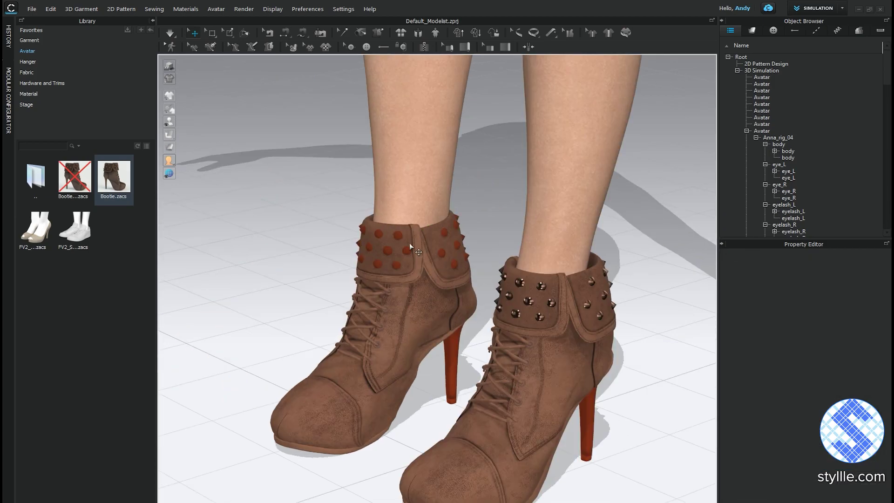
click(409, 242)
click(768, 389)
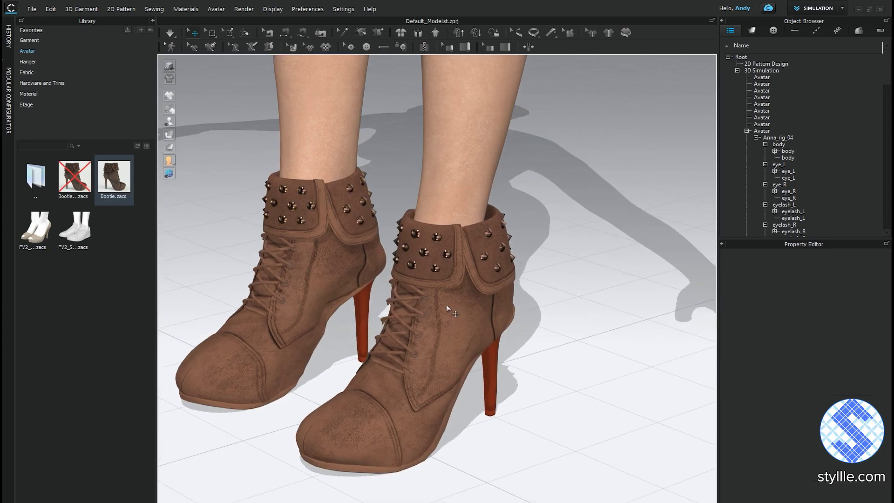
Step: Check both boots' leather bodies, keeping their material type as Leather
right_drag(447, 305, 505, 286)
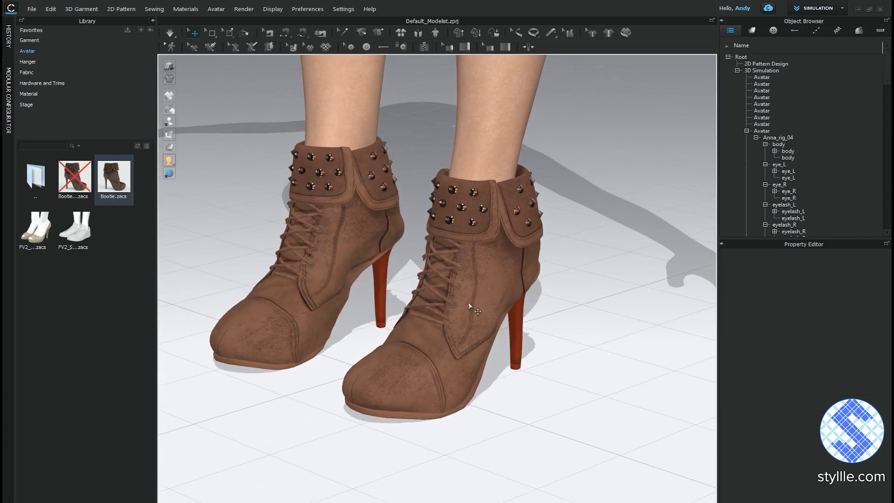
click(346, 239)
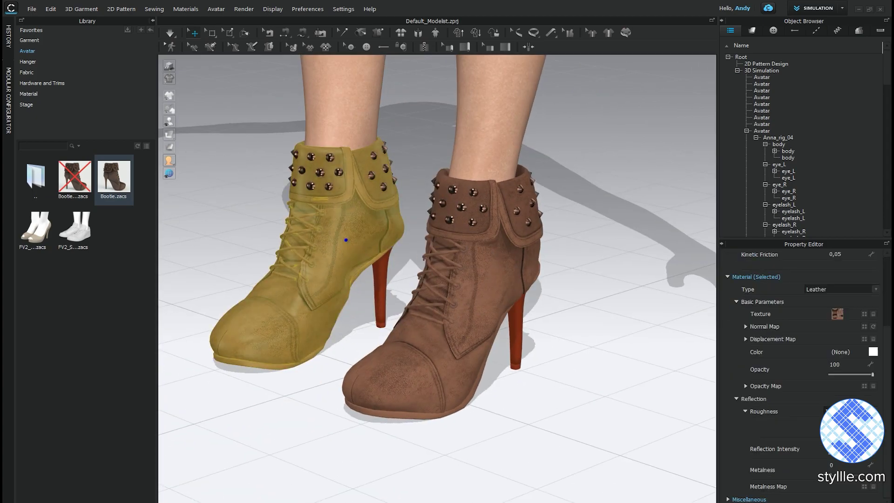
right_drag(345, 240, 348, 266)
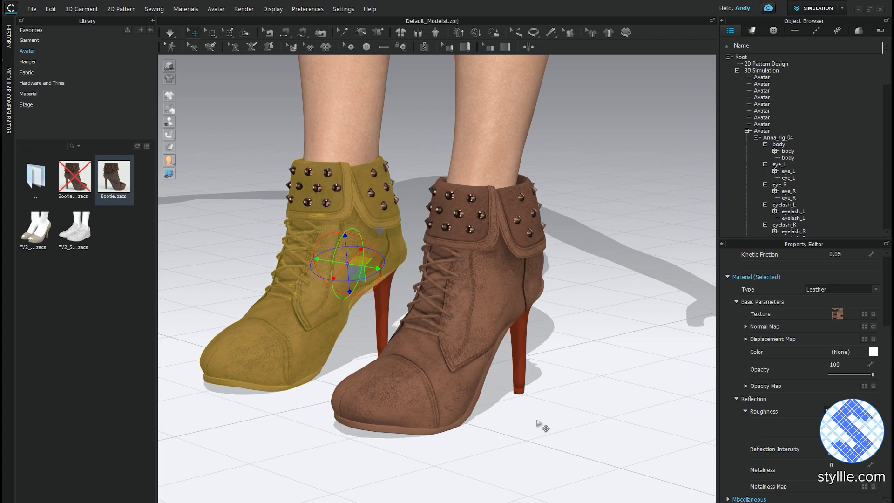
click(490, 288)
click(838, 289)
click(839, 361)
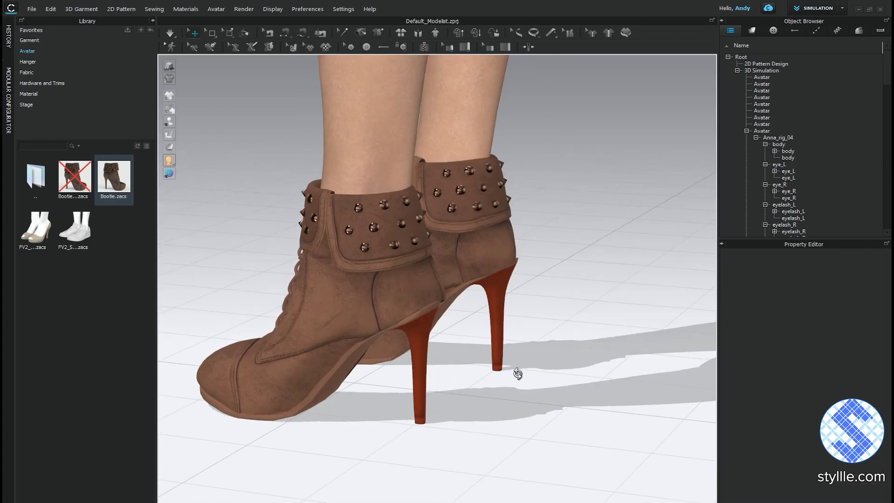
Step: Set the heels' material type to Plastic and pick a heel colour
click(419, 364)
click(831, 290)
click(837, 370)
click(873, 351)
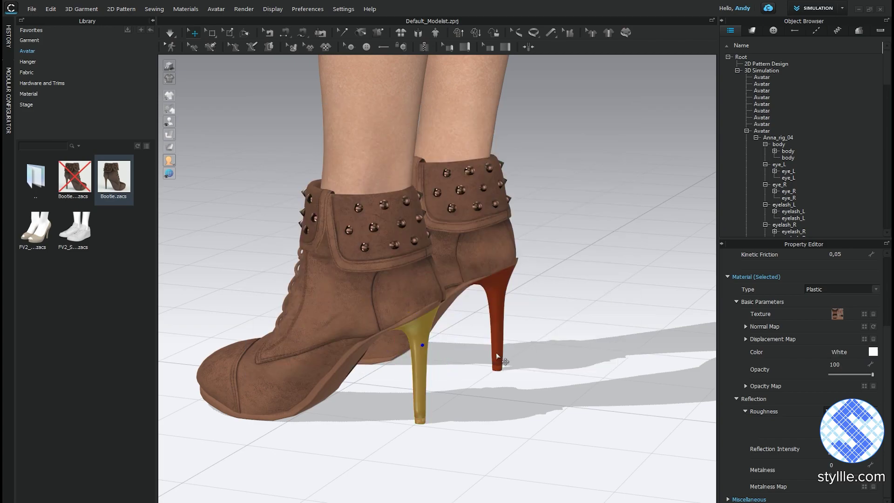
click(839, 289)
click(874, 352)
click(300, 180)
Step: Bend the Left_toe joint in X-ray view to fit the boot, then browse up the library
click(423, 367)
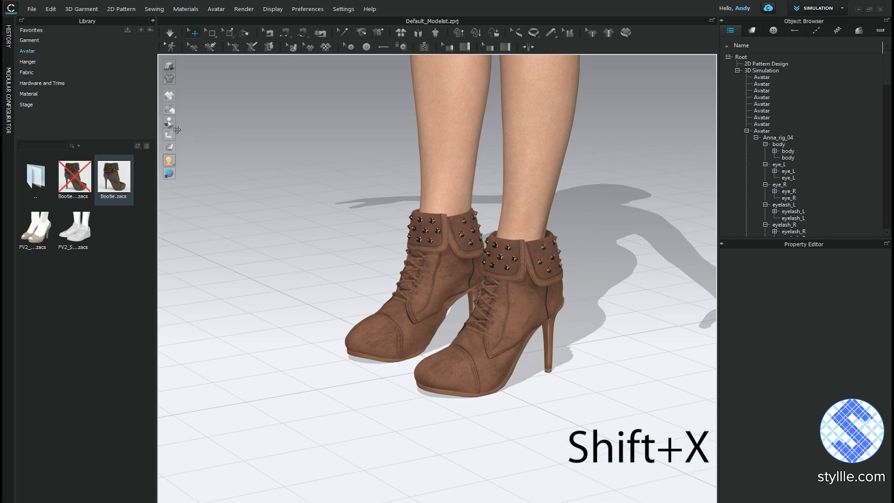
key(shift+x)
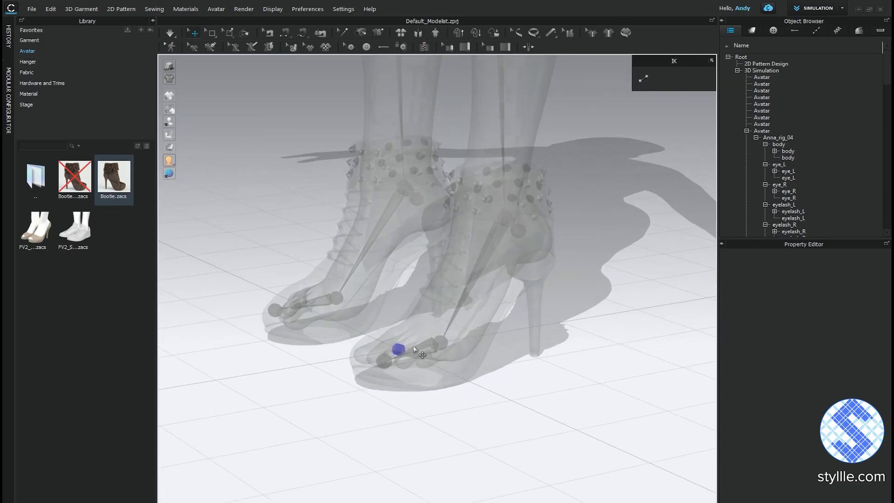
click(413, 347)
mouse_move(416, 328)
mouse_down()
mouse_move(415, 314)
mouse_move(429, 323)
mouse_up()
right_drag(425, 359, 571, 328)
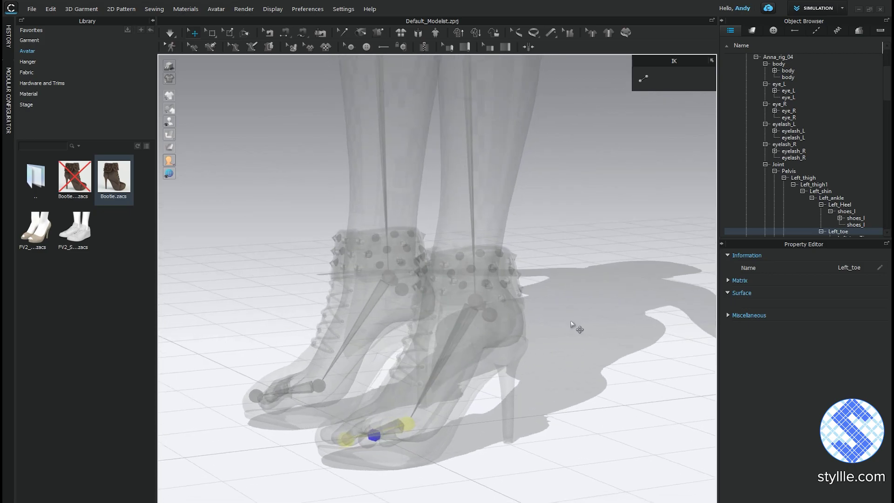
click(223, 121)
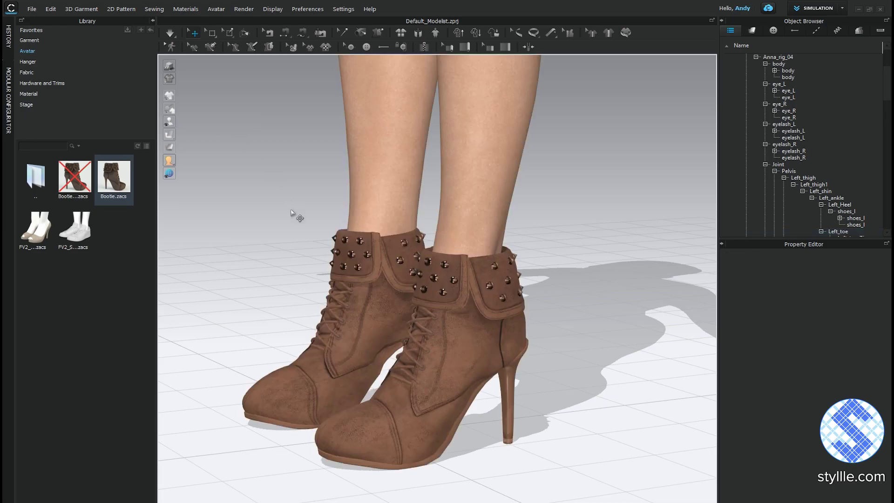
scroll(296, 224, down, 2)
double_click(36, 176)
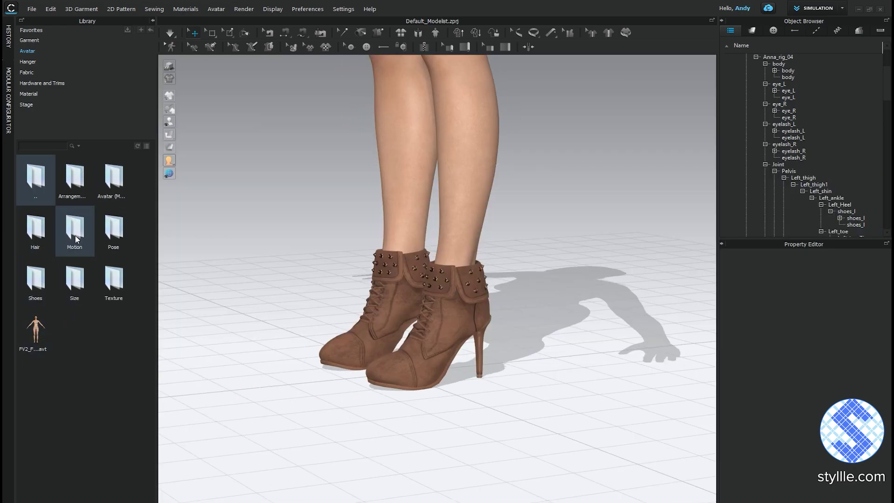
Step: Load the walking MTN motion from the Motion folder onto the avatar and enter Animation mode
double_click(74, 231)
double_click(75, 181)
click(502, 271)
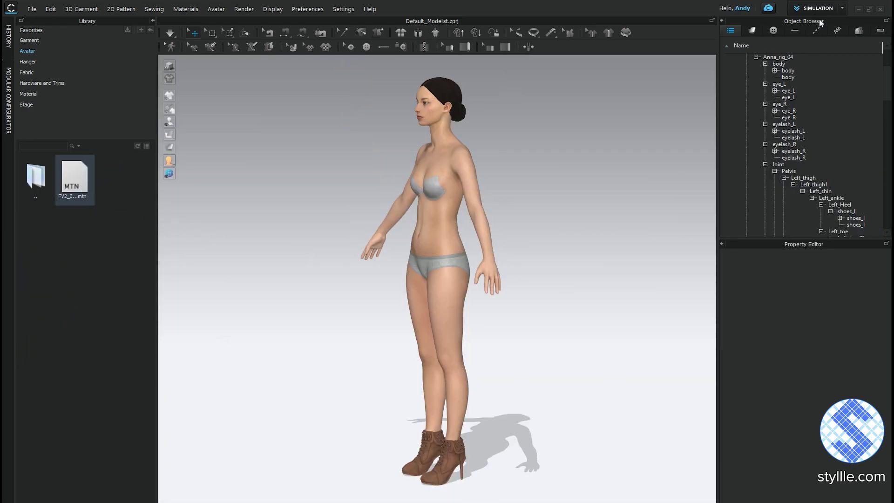
click(819, 8)
click(813, 56)
scroll(483, 251, down, 3)
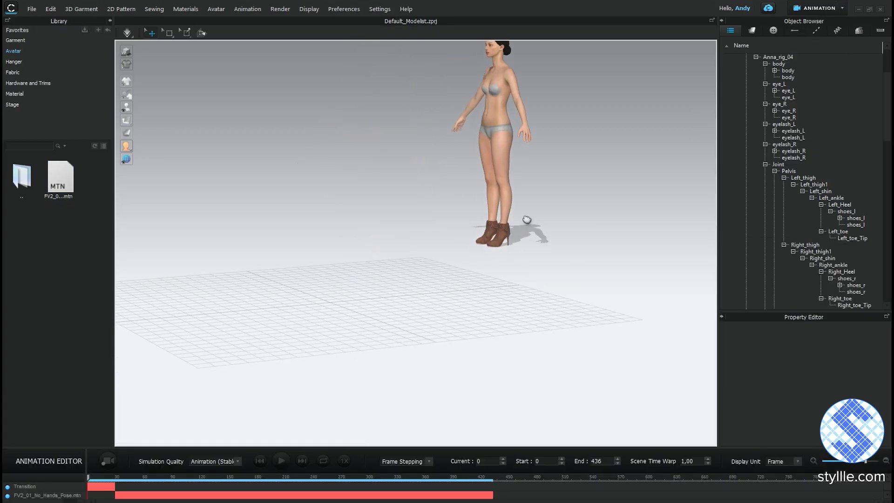
scroll(399, 299, up, 4)
Step: Scrub the walk from frame 46 to 97 to check the booties mid-stride
click(142, 476)
drag(142, 477, 194, 478)
scroll(351, 356, down, 3)
scroll(403, 278, up, 5)
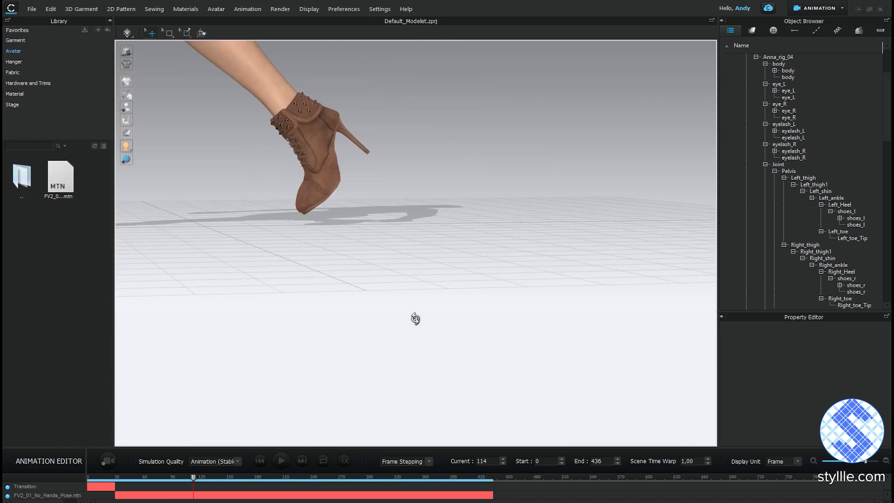
scroll(415, 319, down, 5)
middle_drag(415, 318, 515, 307)
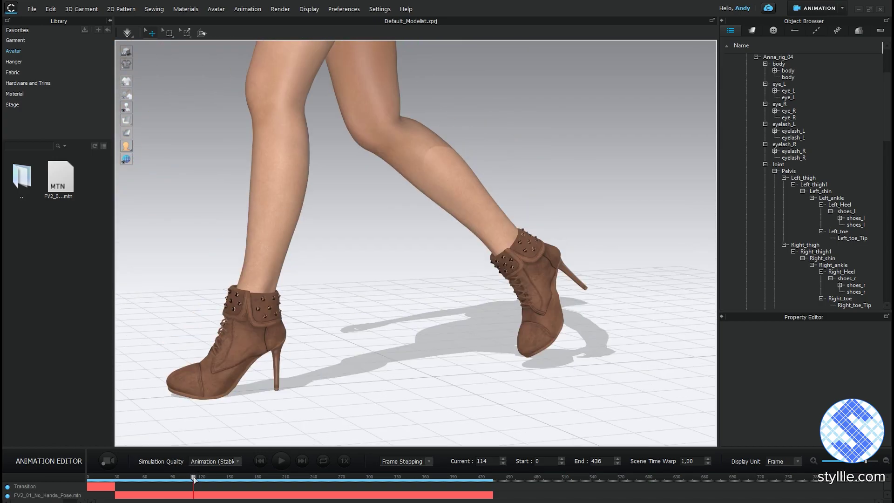
drag(193, 480, 189, 479)
middle_drag(401, 348, 399, 319)
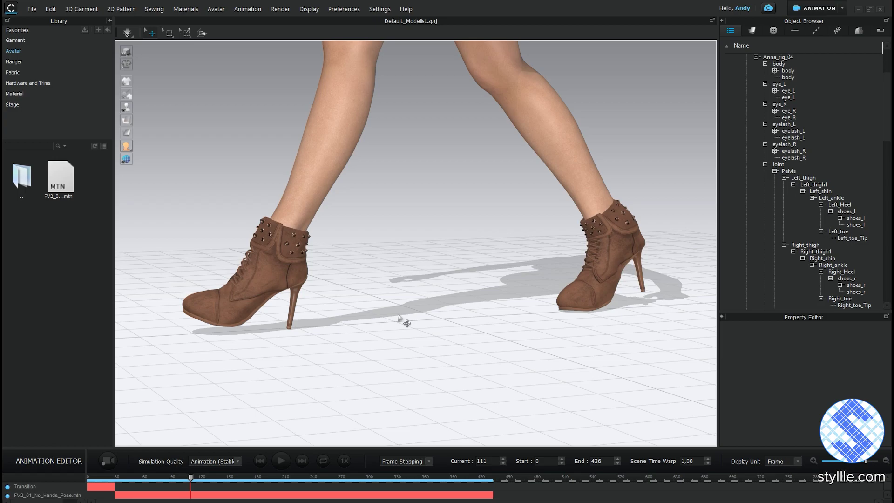
scroll(433, 286, up, 2)
Step: Reload the standing FV2 female avatar in black heels from the avatar folder
double_click(22, 178)
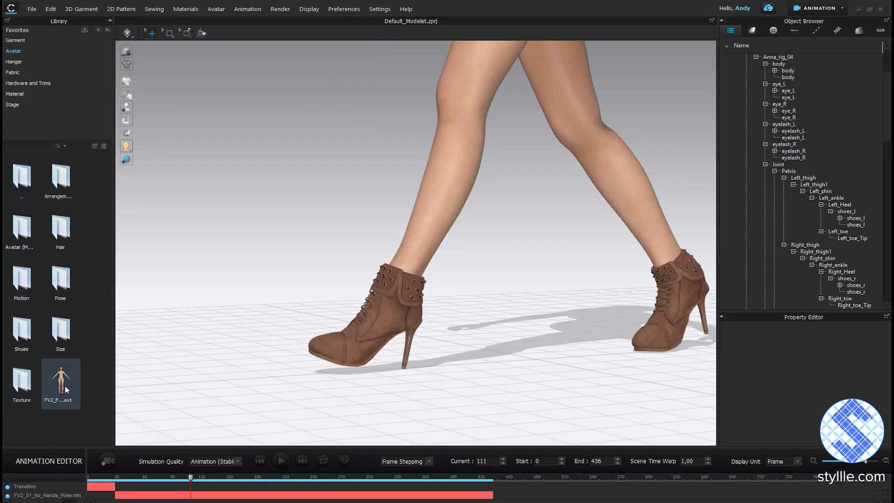
double_click(66, 390)
click(491, 277)
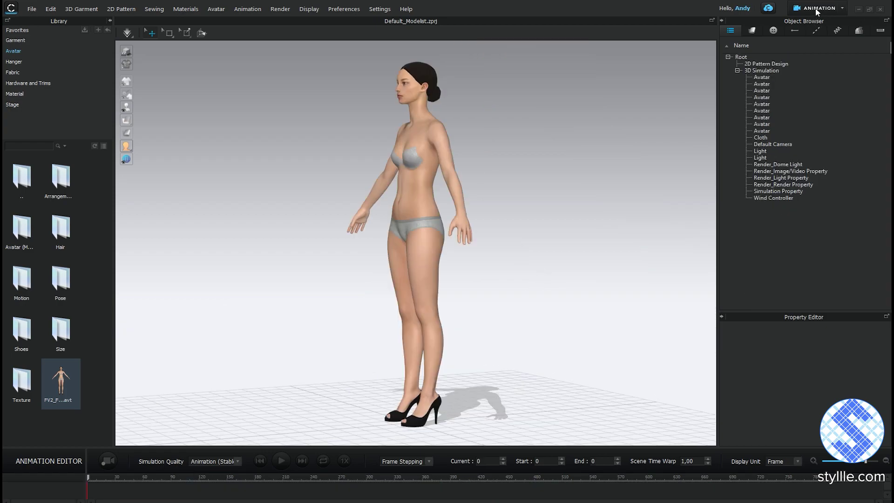
Step: Switch to Simulation mode and browse the library's Shoes folder with the Bootie presets
click(817, 8)
click(814, 24)
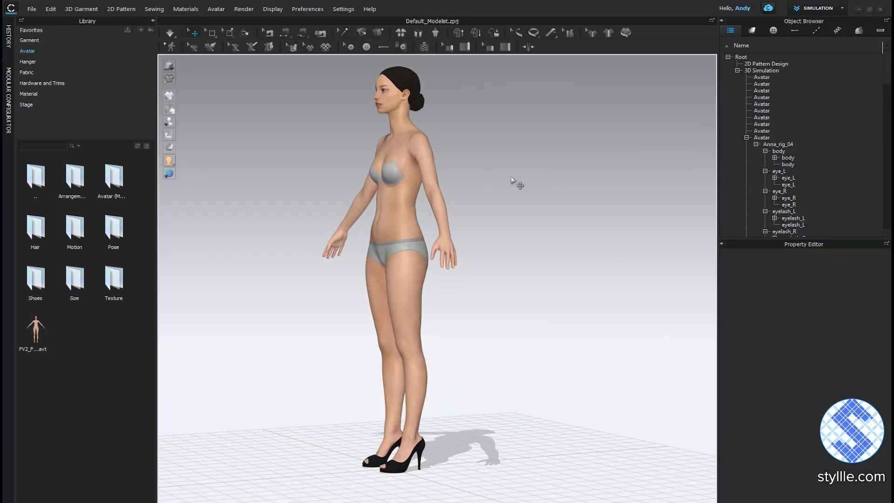
double_click(37, 283)
Step: Register the red sandal FBX as a shoe with a thumbnail image, creating Red.zacs
click(216, 8)
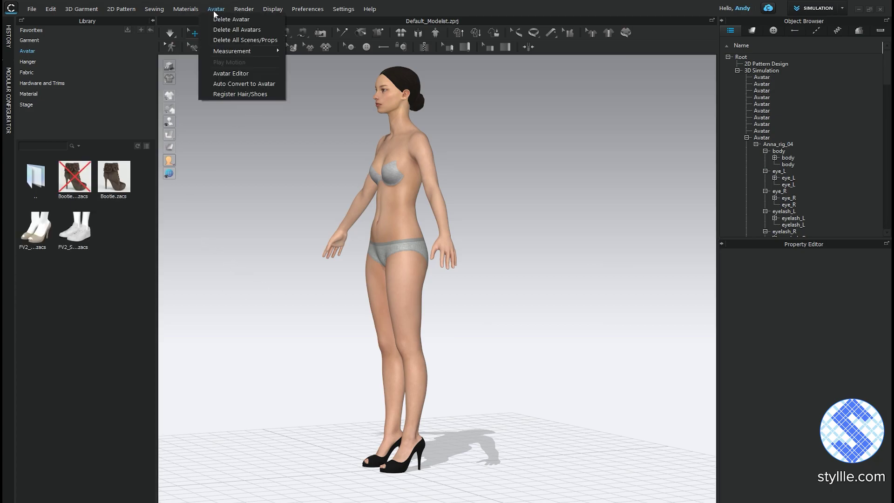
click(227, 95)
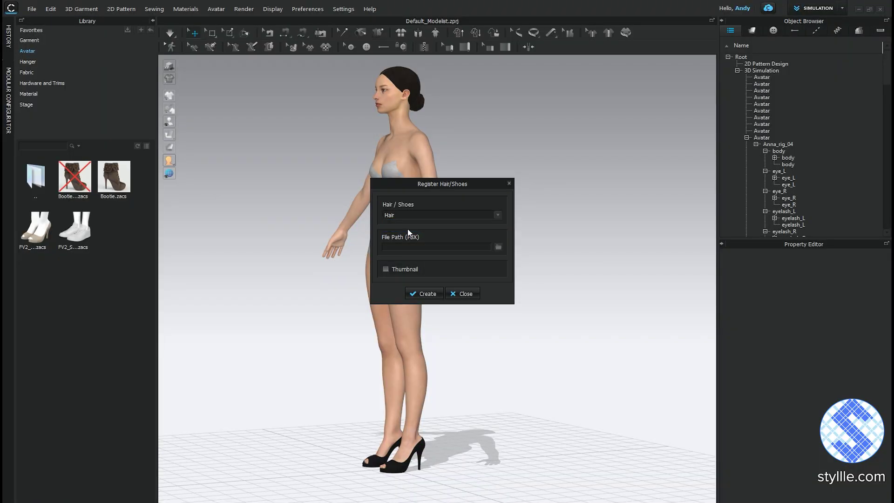
click(409, 236)
click(498, 275)
click(517, 224)
click(814, 498)
click(386, 297)
click(451, 319)
click(545, 215)
click(824, 487)
click(439, 355)
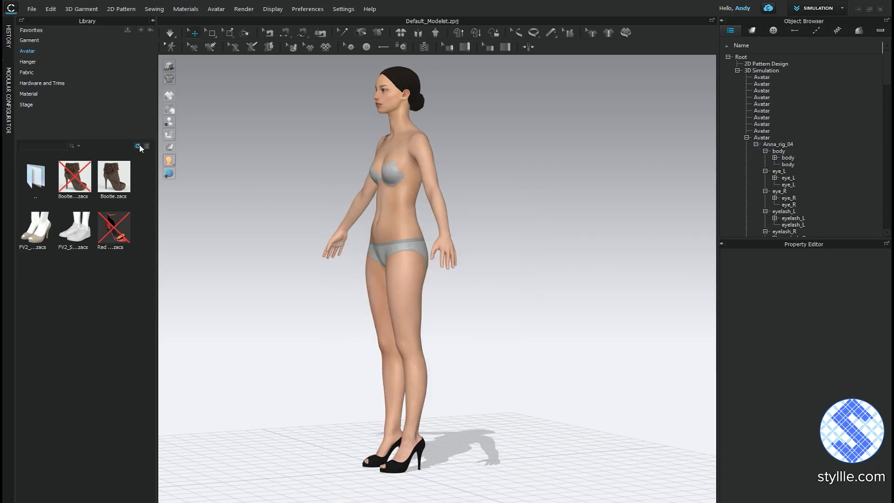
Step: Register the red sandal FBX as a shoe a second time, with a thumbnail
click(223, 10)
click(240, 94)
click(498, 275)
key(Return)
click(387, 296)
click(439, 319)
double_click(517, 231)
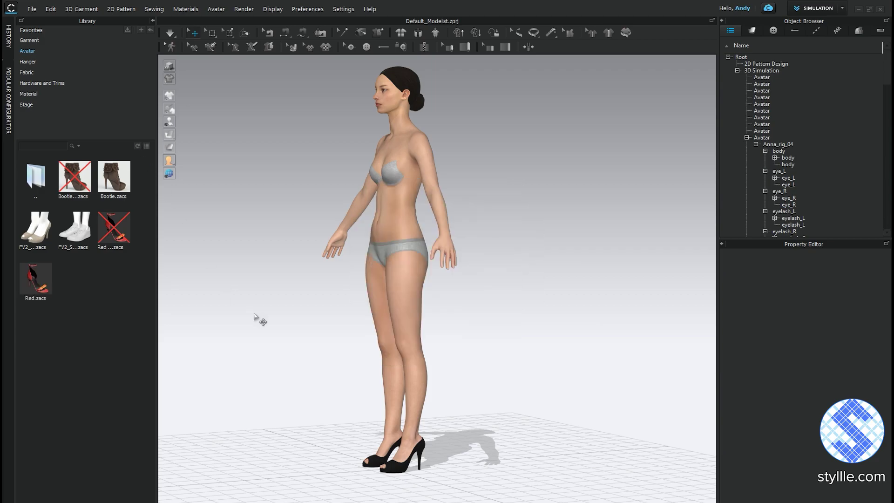
Step: Deselect the sandals and show the five-slot Clodine Red multi-material in the Material Editor
right_drag(294, 336, 286, 372)
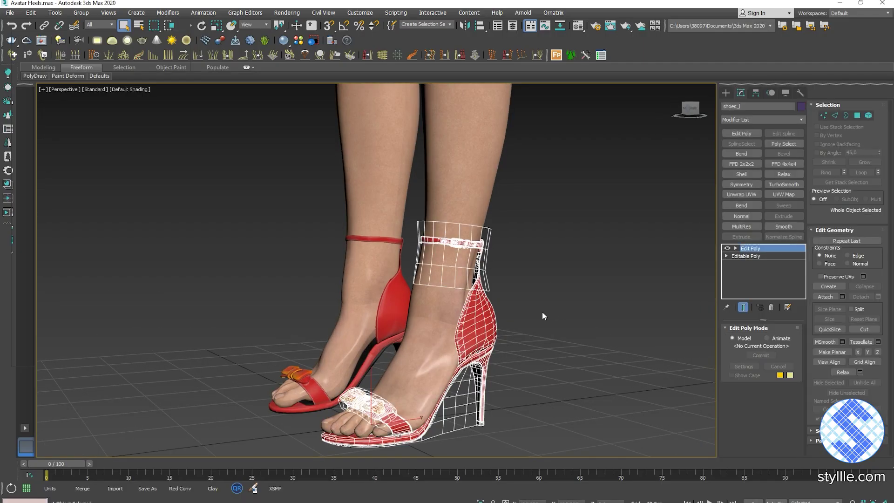
mouse_move(543, 312)
alt+middle_down()
mouse_move(589, 289)
mouse_move(525, 283)
alt+middle_up()
click(524, 283)
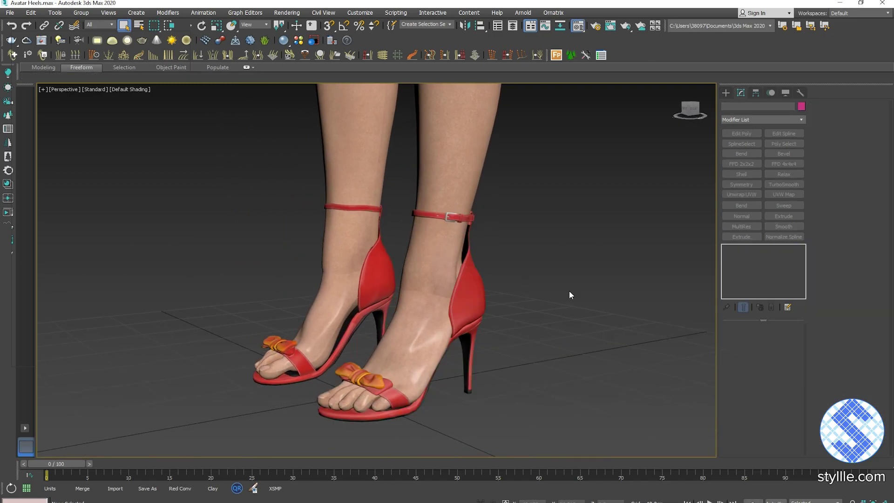
key(m)
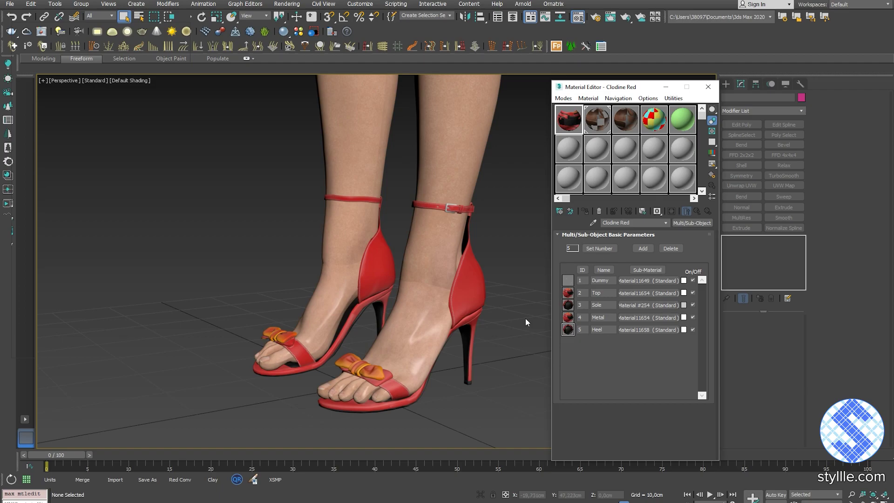
alt+middle_drag(525, 318, 498, 299)
scroll(498, 301, down, 3)
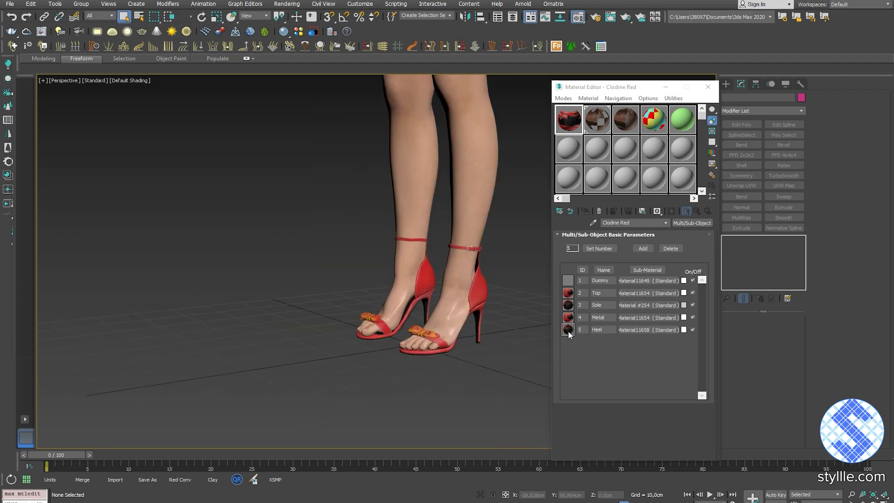
scroll(517, 325, down, 4)
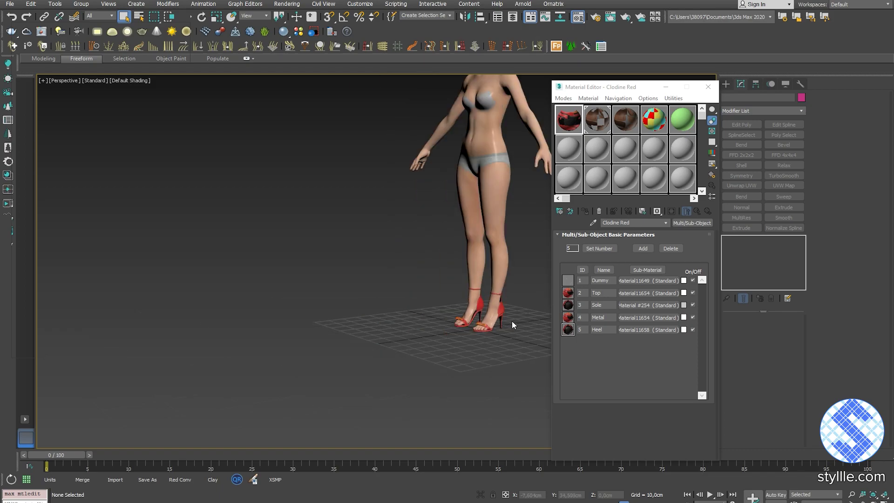
scroll(489, 310, up, 8)
scroll(475, 303, up, 2)
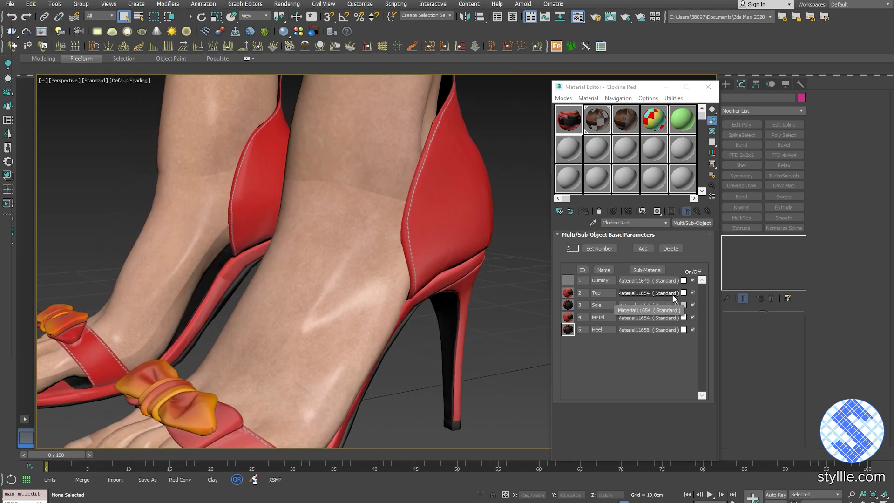
Step: Select the sandal mesh and bring up its quad menu near the heel
click(479, 293)
scroll(489, 299, up, 3)
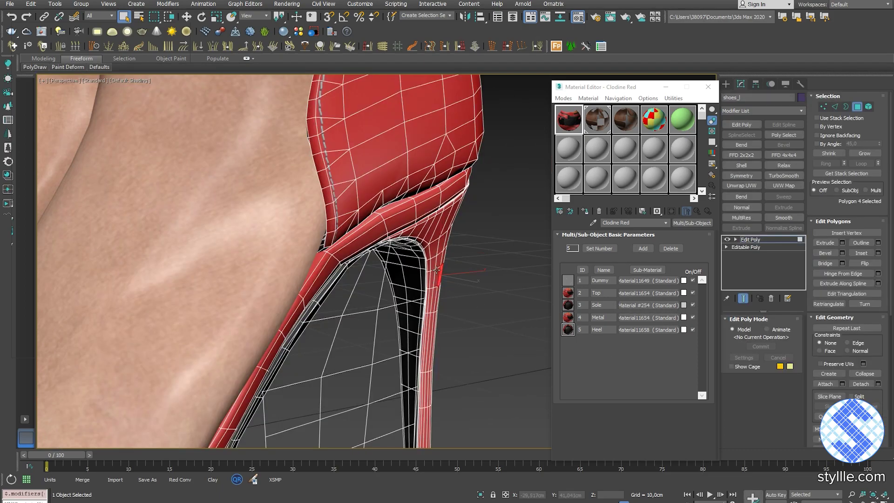
scroll(463, 289, down, 2)
scroll(854, 353, down, 2)
scroll(854, 353, down, 2)
scroll(854, 353, down, 2)
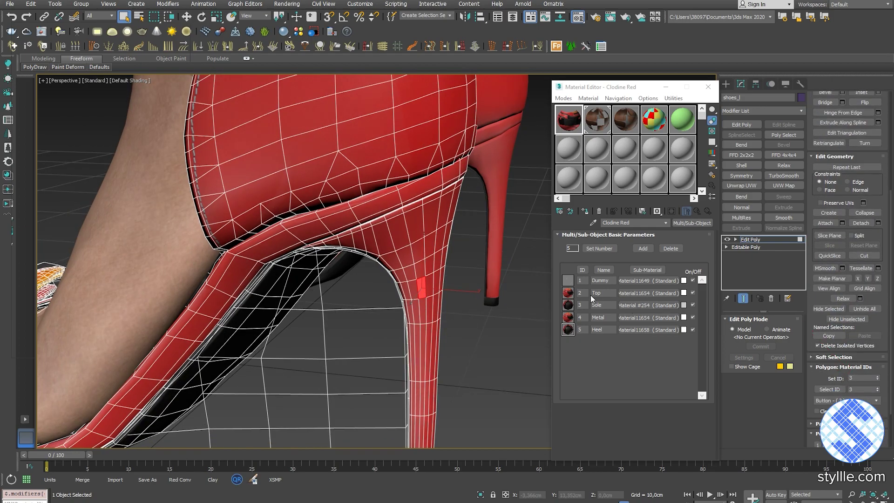
right_click(427, 286)
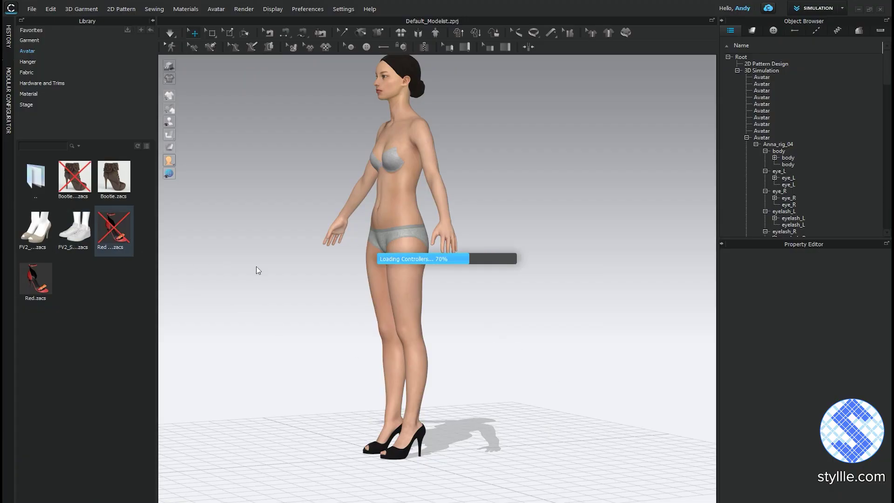
scroll(483, 379, up, 5)
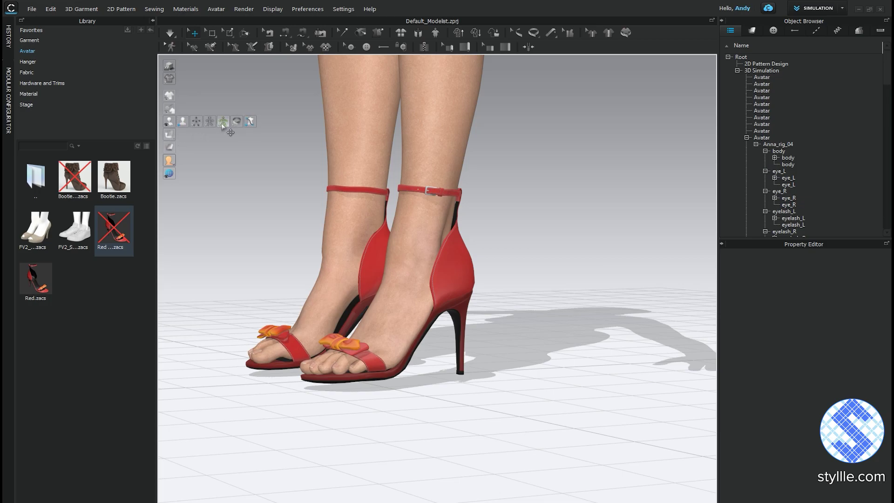
Step: Show the avatar's joints, rotate the left toe, and tilt the left foot toe-down at the ankle
click(221, 123)
click(392, 301)
drag(387, 286, 440, 302)
click(451, 228)
mouse_move(457, 209)
right_down()
mouse_move(415, 306)
mouse_move(375, 248)
right_up()
drag(375, 248, 381, 236)
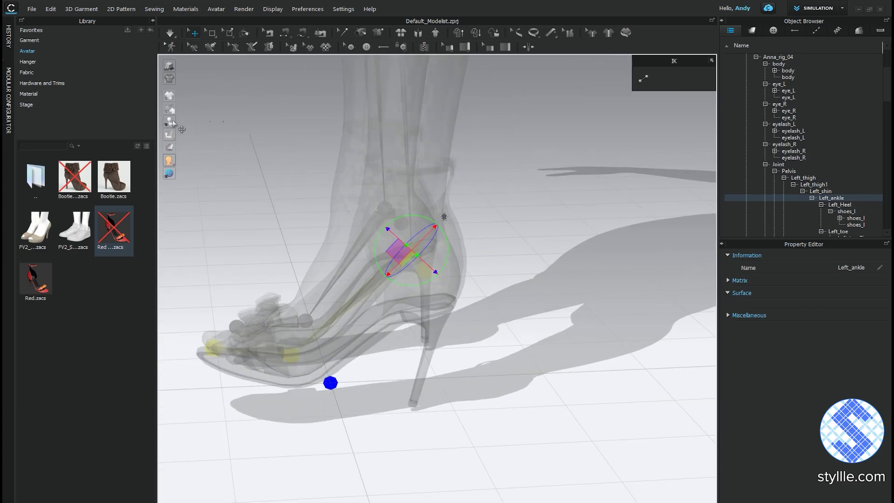
Step: Return to solid display and rock the left foot about the ankle, checking the sandal from the side
click(223, 122)
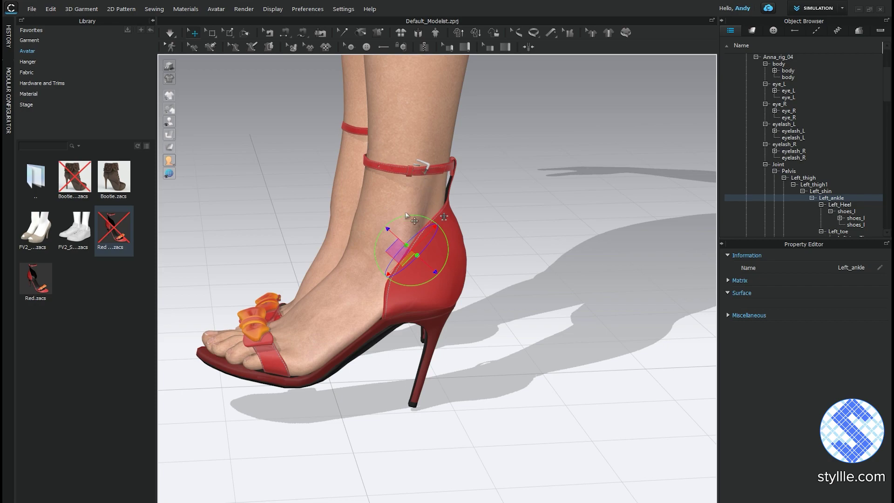
mouse_move(402, 220)
mouse_down()
mouse_move(403, 212)
mouse_move(398, 265)
mouse_up()
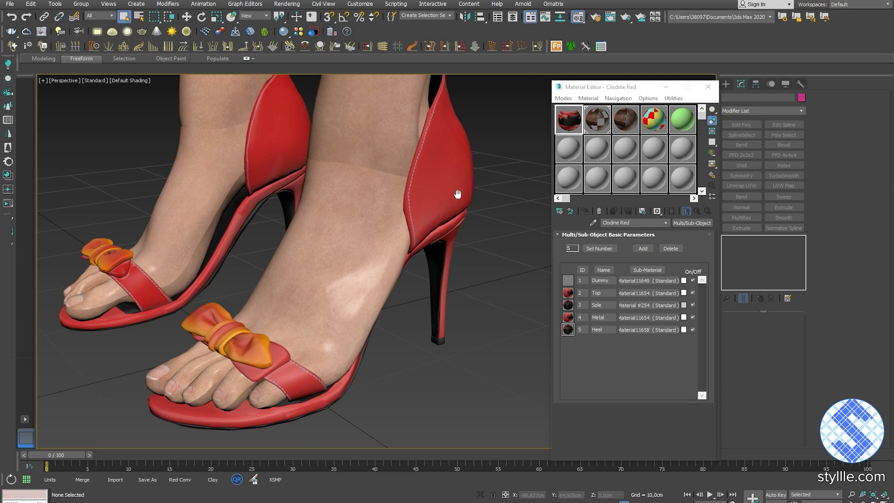
alt+middle_drag(454, 214, 461, 269)
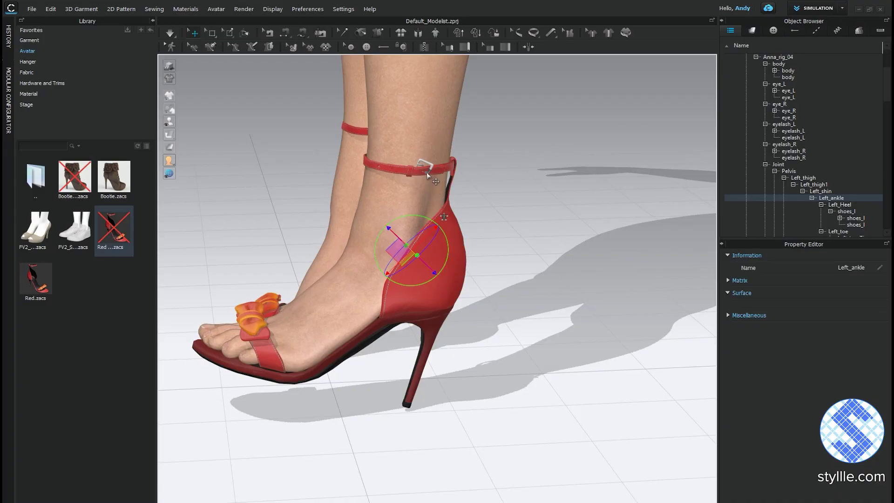
drag(412, 217, 411, 213)
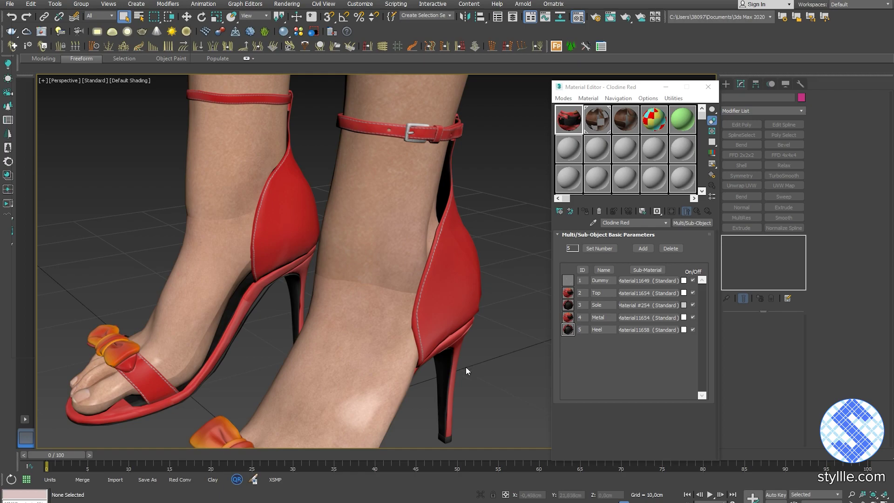
Step: Select the shoe mesh and its heel polygons in polygon editing
click(466, 367)
alt+middle_drag(466, 367, 388, 304)
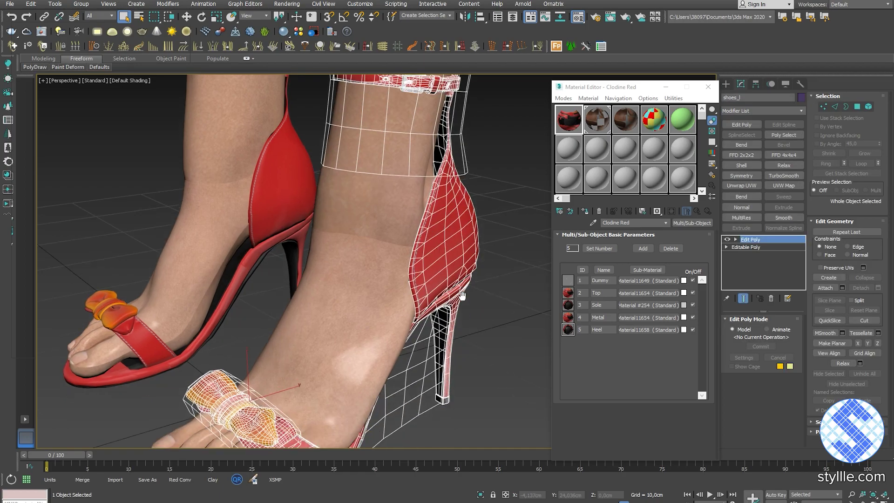
scroll(388, 305, up, 3)
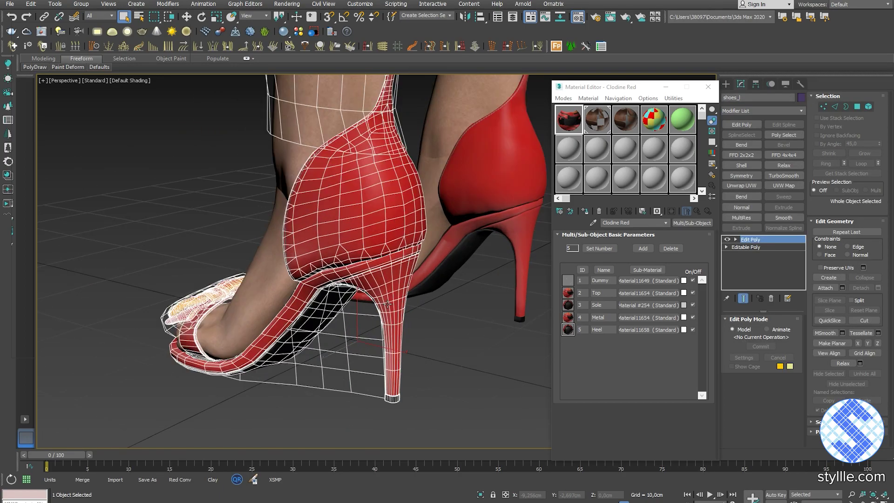
key(5)
click(388, 305)
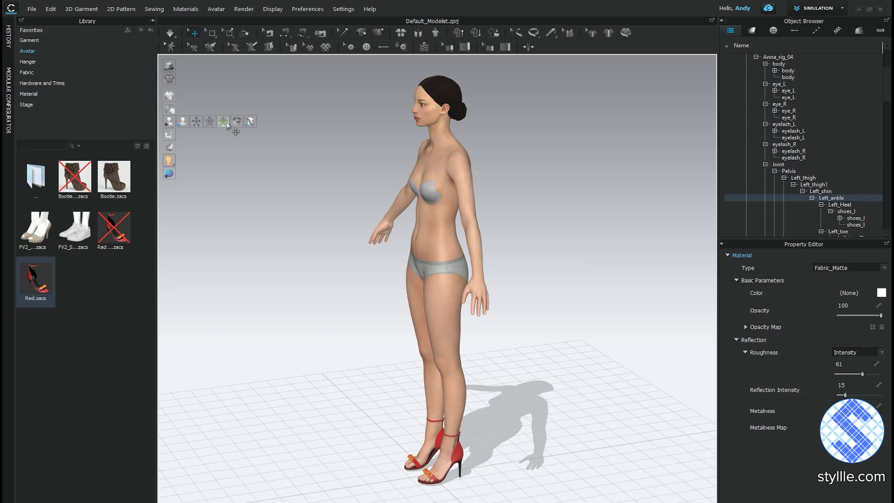
Step: Rotate the left foot about the ankle joint to test the red sandal, then deselect the joint
click(224, 122)
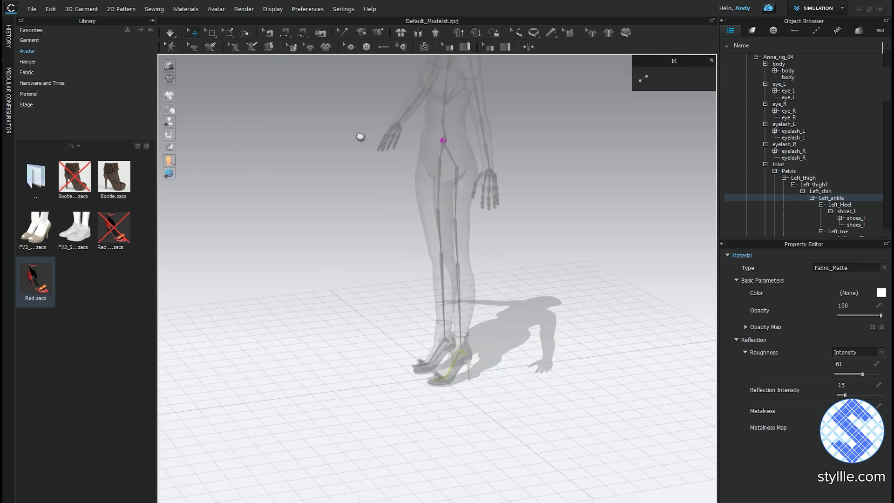
scroll(440, 363, up, 3)
scroll(508, 259, up, 2)
click(490, 274)
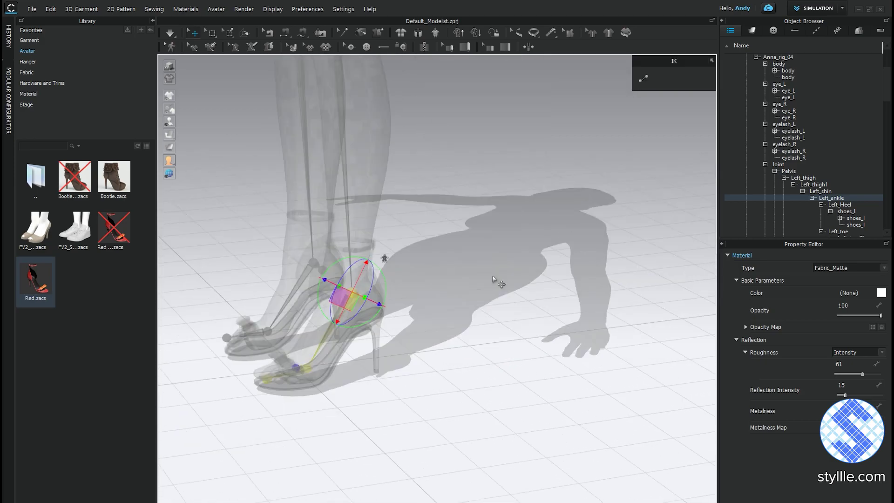
right_drag(490, 274, 434, 280)
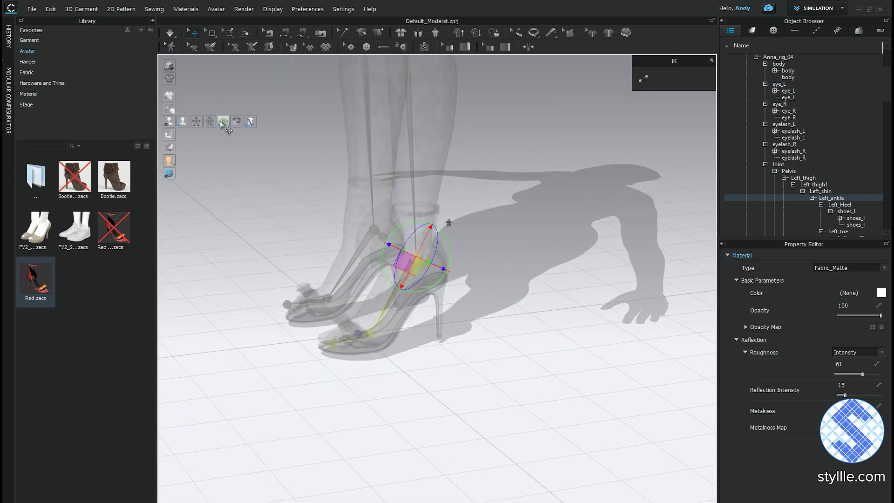
click(222, 122)
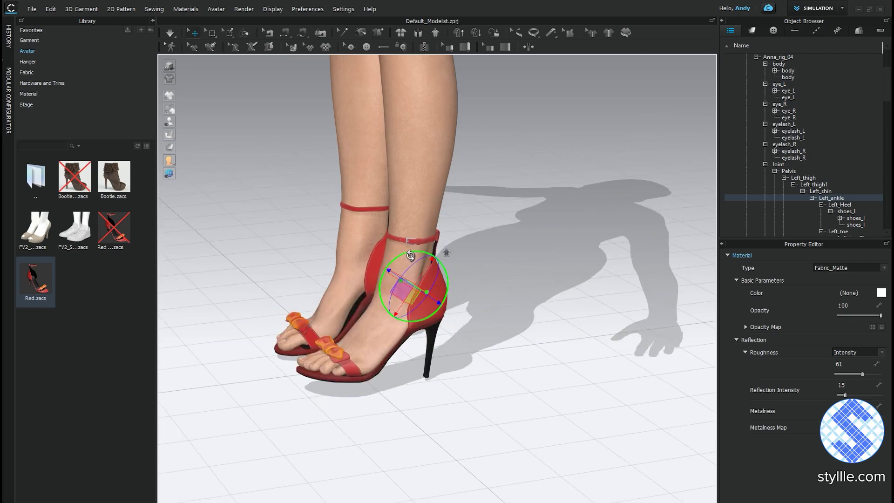
mouse_move(397, 231)
mouse_down()
mouse_move(400, 270)
mouse_move(412, 241)
mouse_up()
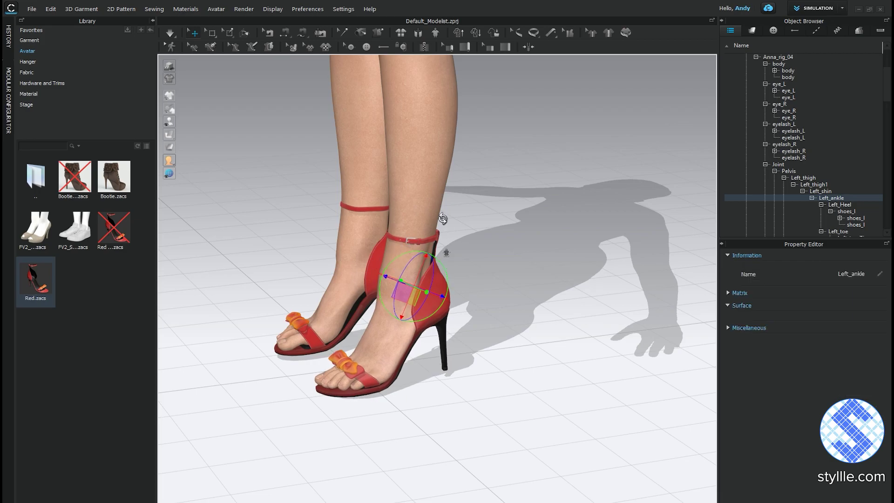
key(Escape)
Step: Load the .mtn walking motion from Avatar > Motion onto the red-sandaled avatar
double_click(36, 180)
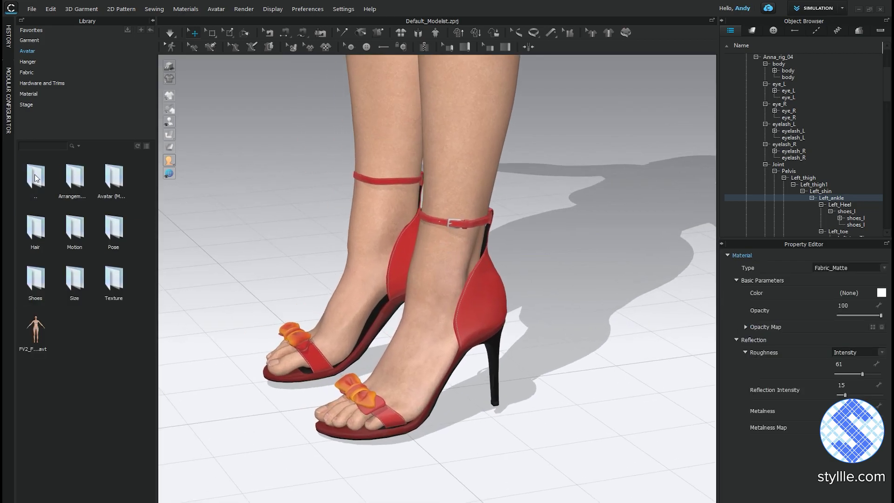
double_click(75, 227)
double_click(74, 180)
click(473, 274)
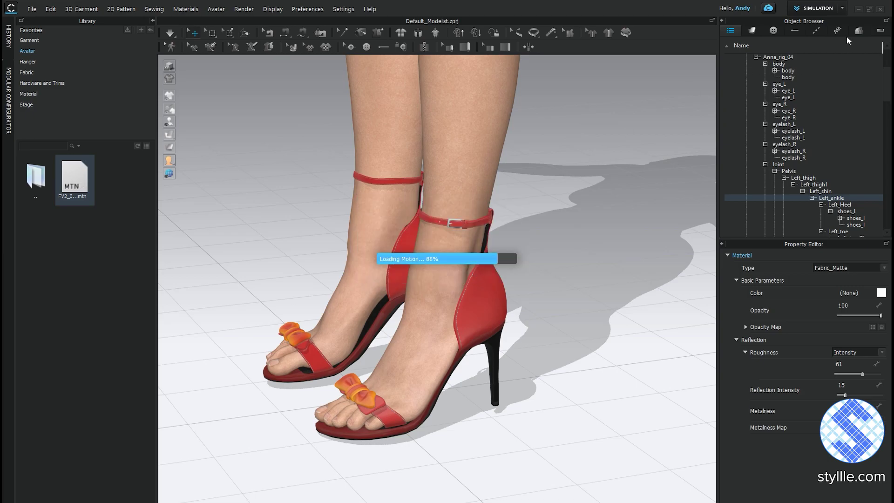
Step: Enter Animation mode and scrub the timeline to preview the walk in red sandals
click(821, 8)
click(818, 31)
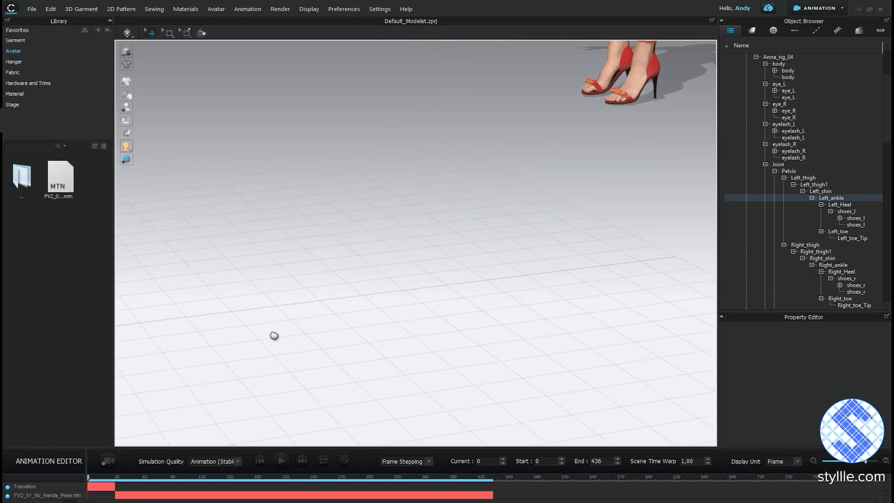
right_drag(309, 322, 210, 391)
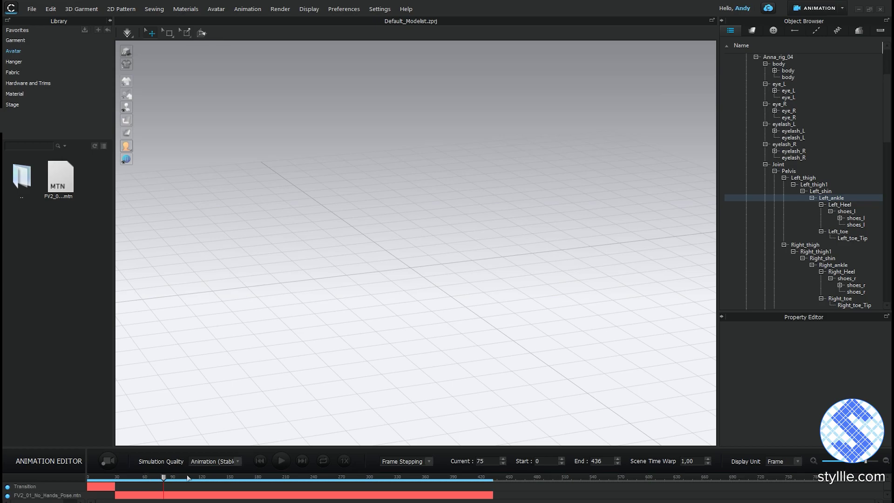
mouse_move(188, 479)
mouse_down()
mouse_move(200, 478)
mouse_move(191, 478)
mouse_up()
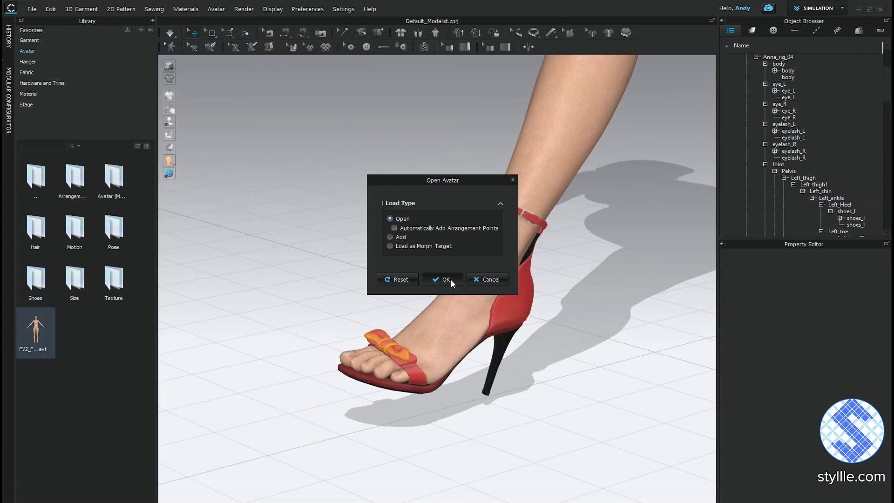
Step: Open the base FV2 avatar and dress her in the light-coloured FV2 heels from Shoes
click(451, 279)
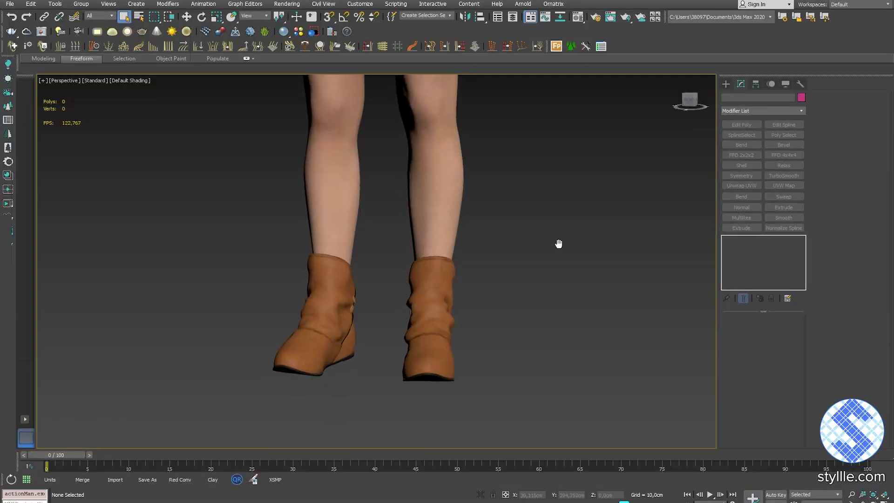
mouse_move(557, 246)
alt+middle_down()
mouse_move(497, 261)
mouse_move(351, 447)
alt+middle_up()
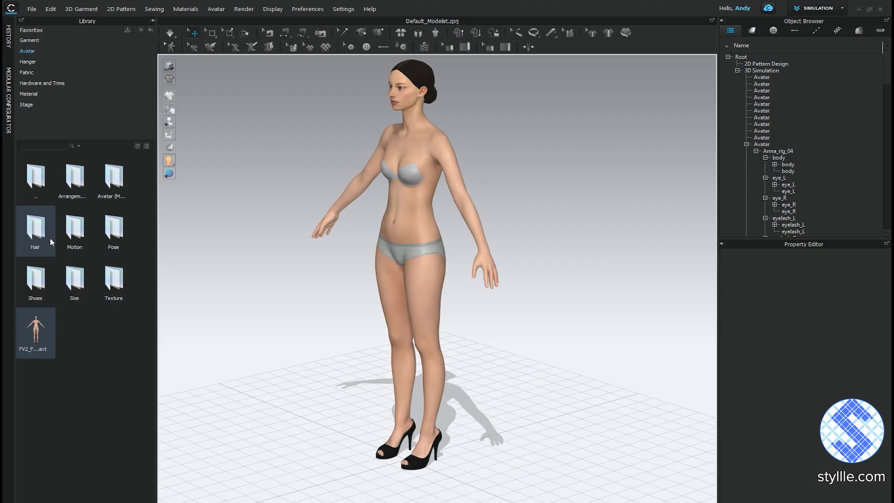
double_click(35, 280)
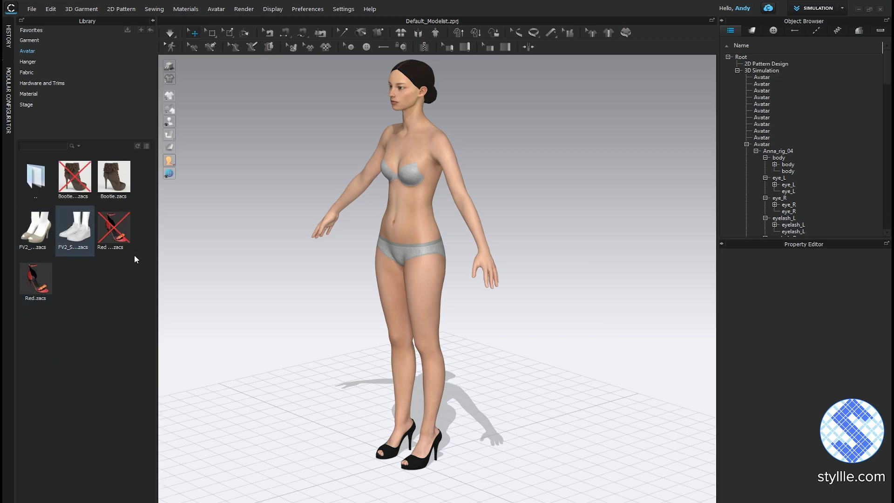
double_click(75, 237)
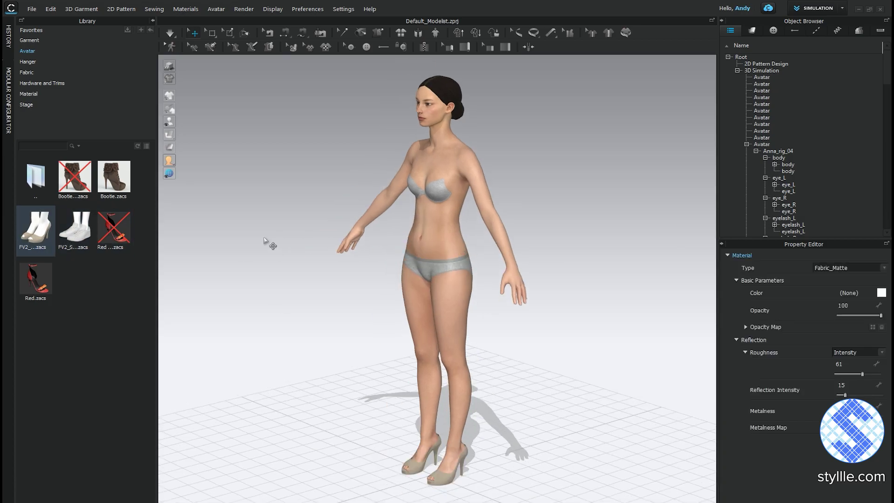
right_drag(422, 260, 378, 257)
Step: Register Boots.fbx as a flat shoe with a boot thumbnail image
click(216, 9)
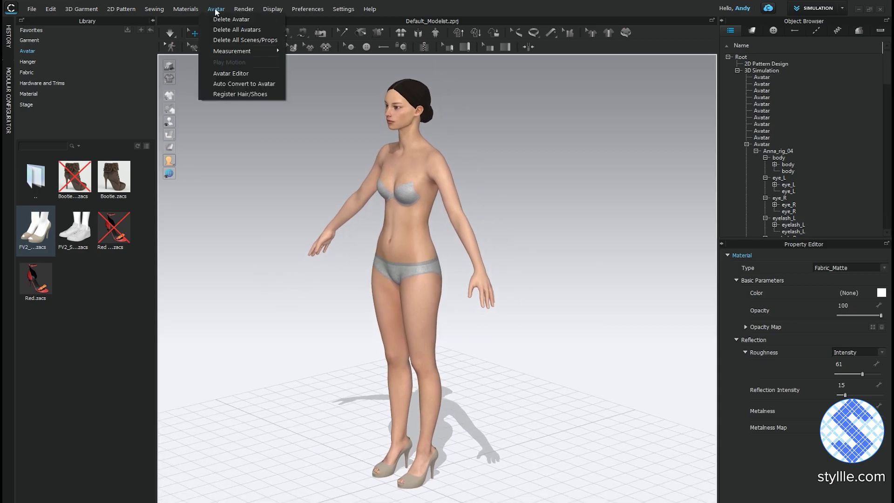
click(238, 95)
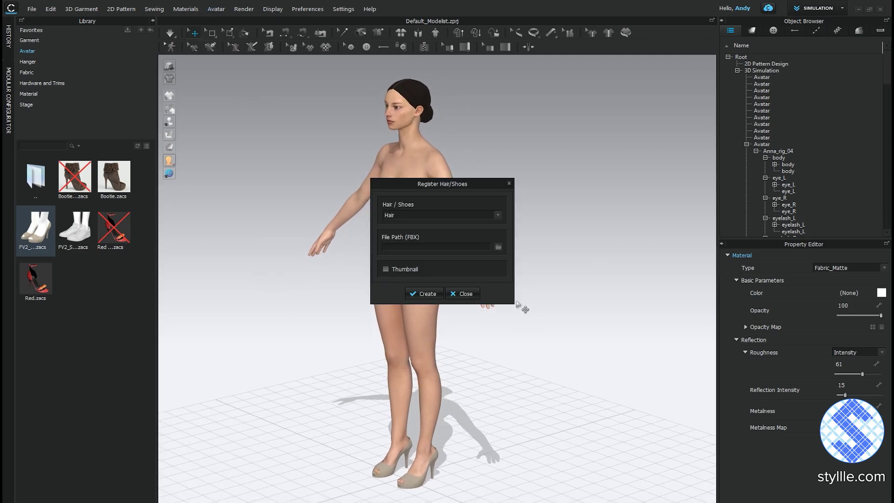
click(441, 216)
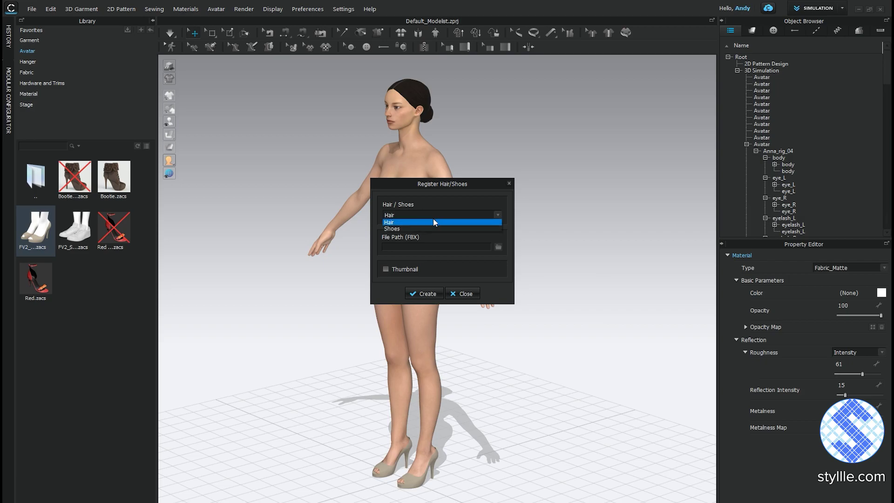
click(411, 228)
click(496, 276)
click(814, 501)
click(388, 299)
click(450, 315)
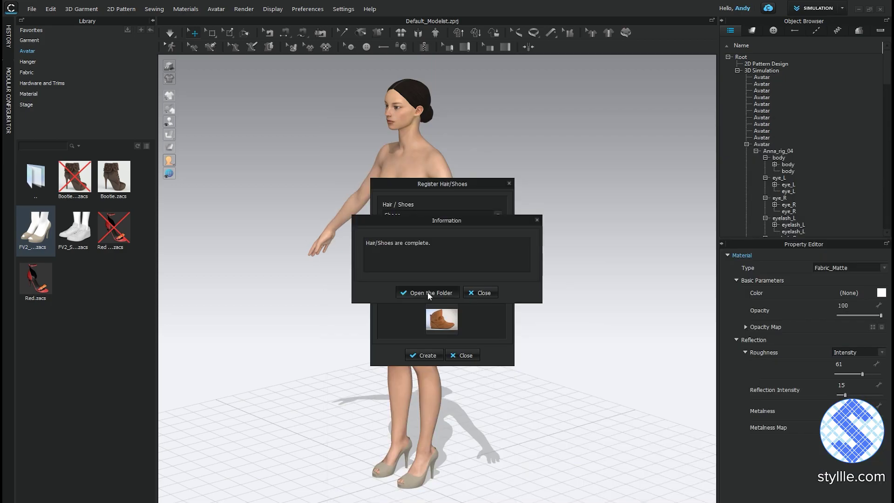
click(481, 293)
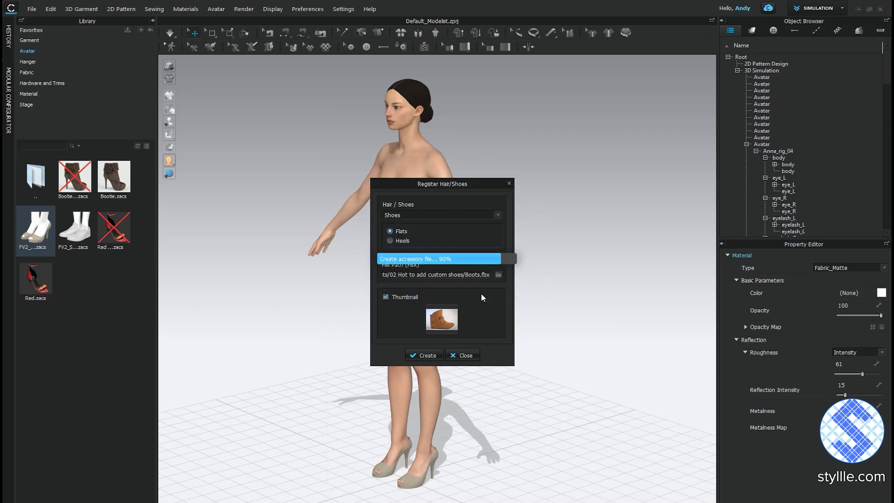
click(509, 183)
Step: Refresh the shoe library, put the Boots.zacs brown boots on the avatar, and view them front and back
click(137, 146)
drag(35, 227, 269, 266)
scroll(296, 175, up, 3)
scroll(295, 176, up, 3)
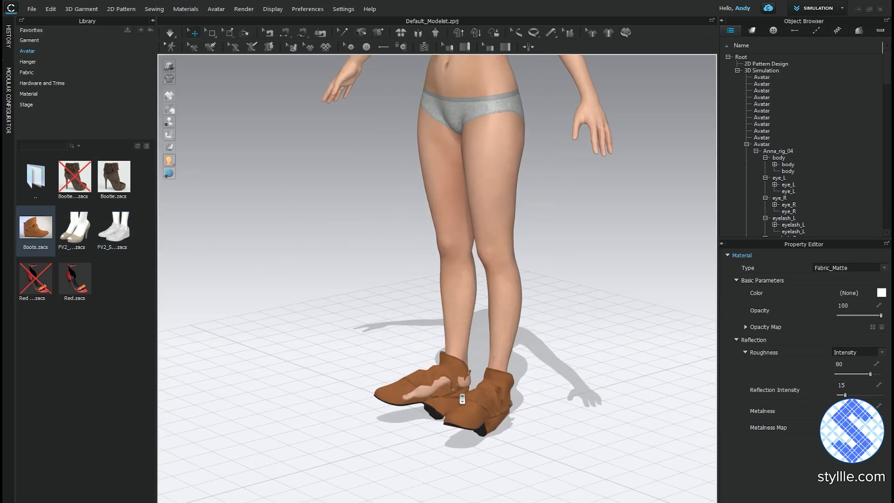
mouse_move(296, 176)
right_down()
mouse_move(468, 354)
mouse_move(593, 371)
mouse_move(561, 356)
right_up()
mouse_move(503, 378)
right_down()
mouse_move(513, 361)
mouse_move(472, 366)
right_up()
Step: Dress the avatar in the white sneakers and begin re-registering a custom shoe
double_click(124, 236)
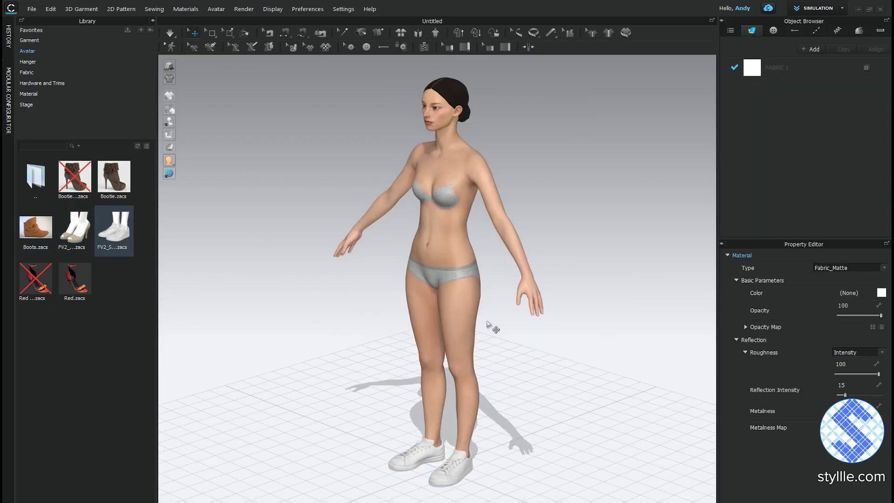
middle_drag(487, 323, 475, 265)
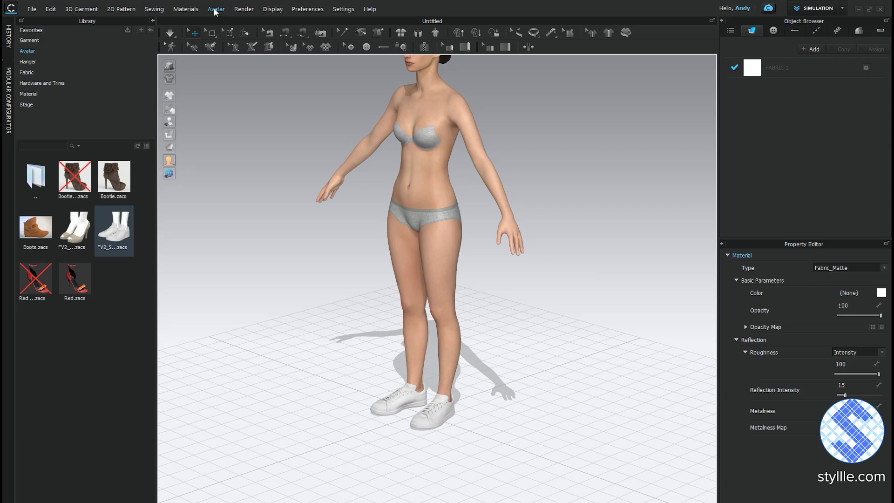
scroll(464, 203, down, 2)
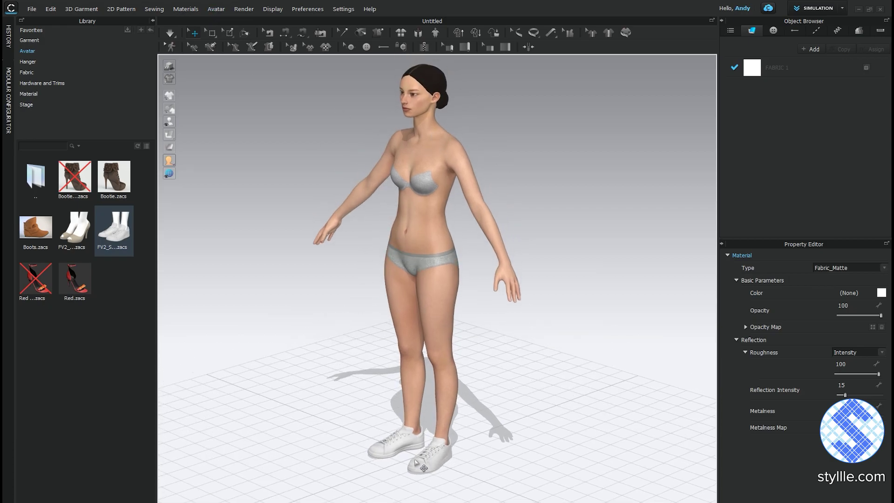
click(245, 9)
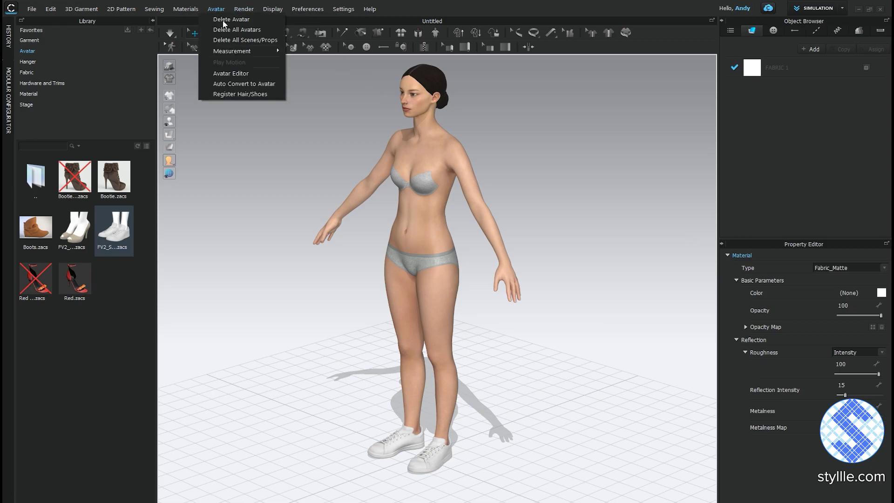
click(240, 93)
click(494, 216)
click(438, 229)
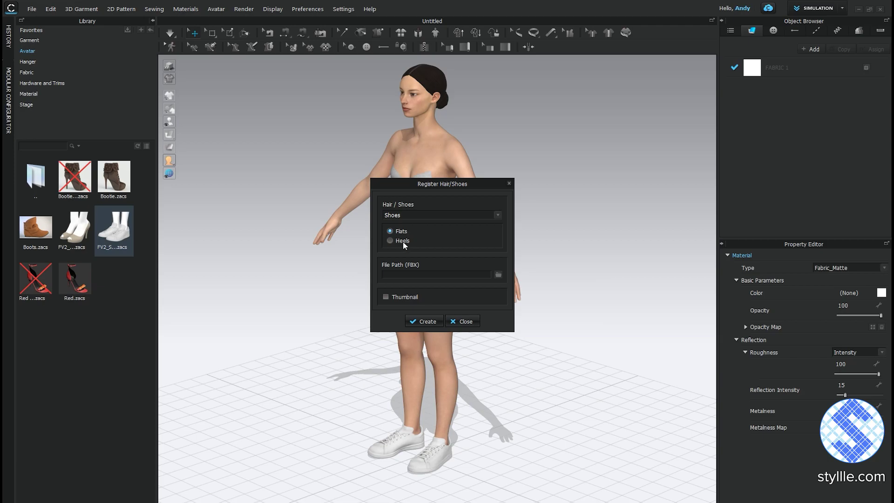
Step: Load Boots.fbx with its boot thumbnail and create the shoe, overwriting Boots.zacs
click(498, 275)
click(518, 208)
click(814, 500)
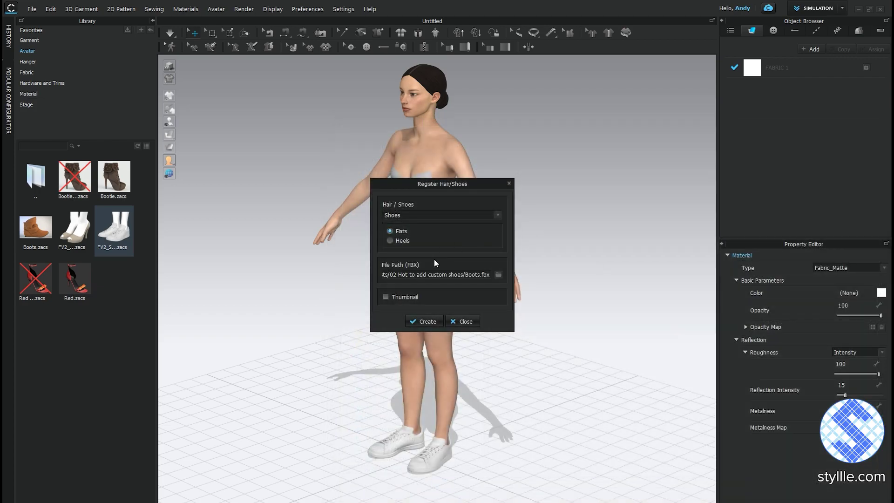
click(401, 300)
click(442, 311)
click(814, 500)
click(424, 352)
click(813, 500)
click(443, 265)
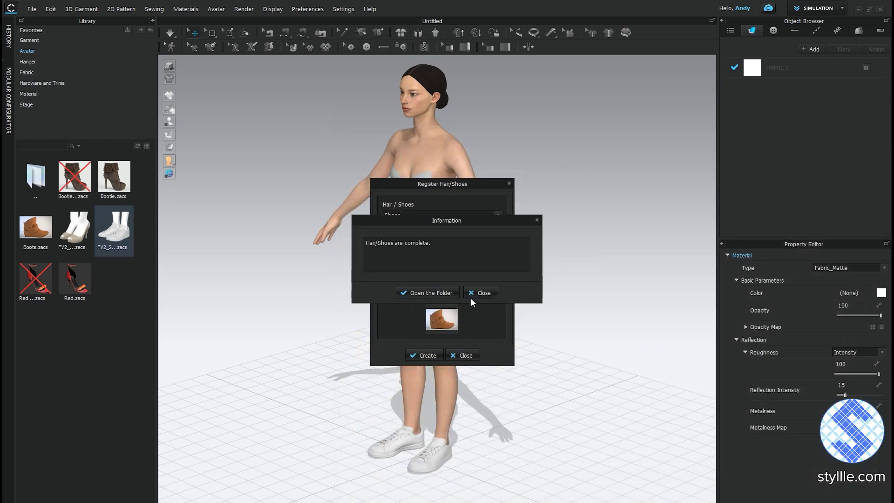
Step: Swap the sneakers for the brown boots and view them from the rear three-quarter angle
click(476, 294)
click(508, 184)
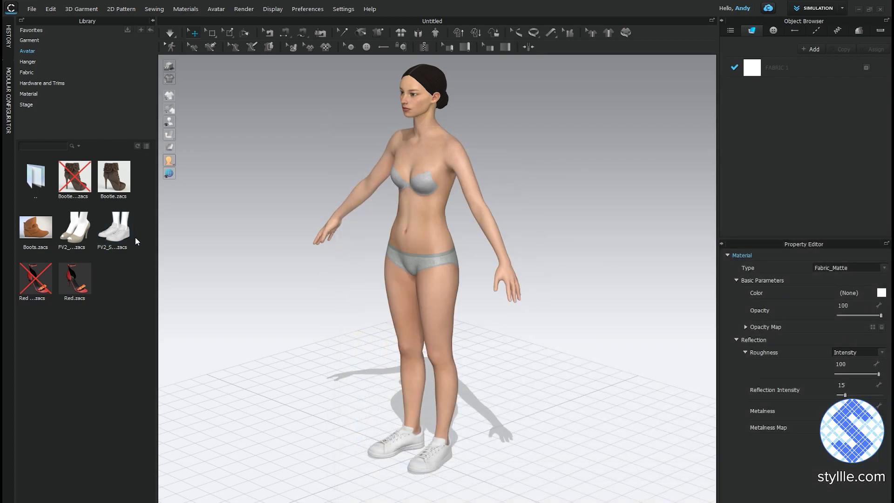
double_click(35, 226)
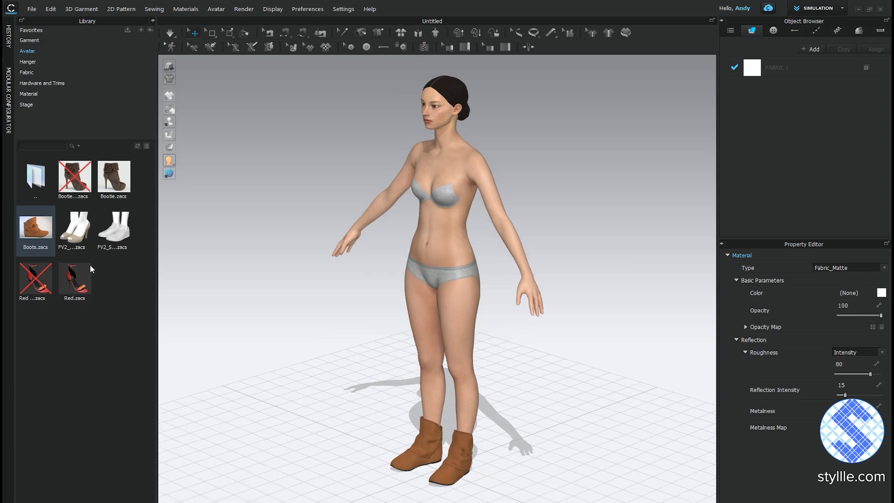
scroll(379, 343, up, 3)
scroll(544, 366, up, 3)
mouse_move(548, 369)
right_down()
mouse_move(471, 351)
mouse_move(291, 359)
mouse_move(327, 353)
right_up()
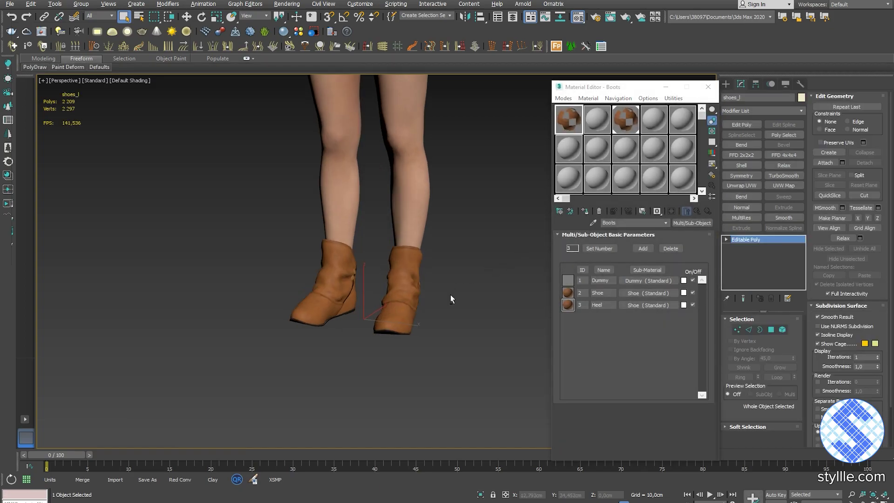
Step: Show the boot's wireframe, frame it with Z, and orbit to see its sole
key(F4)
key(z)
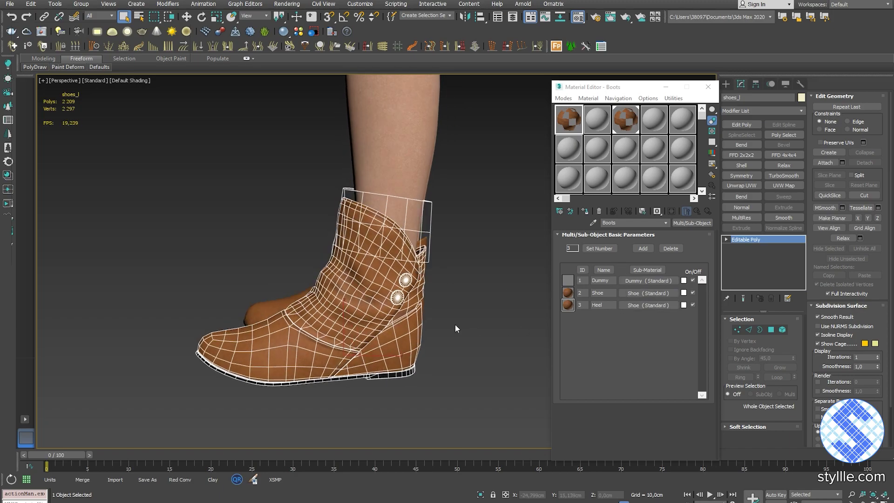
alt+middle_drag(455, 324, 441, 270)
scroll(431, 290, up, 5)
mouse_move(355, 317)
alt+middle_down()
mouse_move(337, 293)
mouse_move(368, 282)
mouse_move(359, 292)
mouse_move(283, 143)
alt+middle_up()
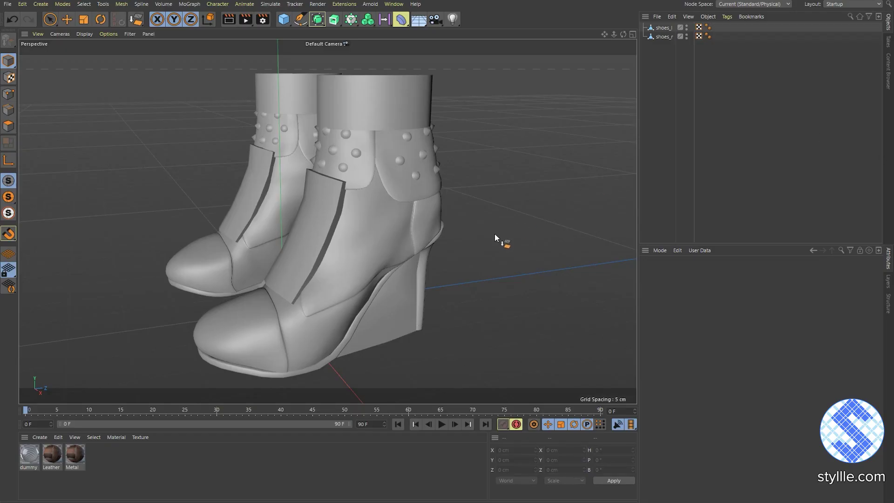
Step: Select the flap and heel panel polygons on the shoes_l boot
mouse_move(492, 235)
alt+mouse_down()
mouse_move(546, 238)
mouse_move(495, 235)
mouse_move(554, 225)
alt+mouse_up()
alt+right_drag(554, 225, 551, 236)
mouse_move(543, 240)
alt+mouse_down()
mouse_move(518, 241)
mouse_move(406, 315)
alt+mouse_up()
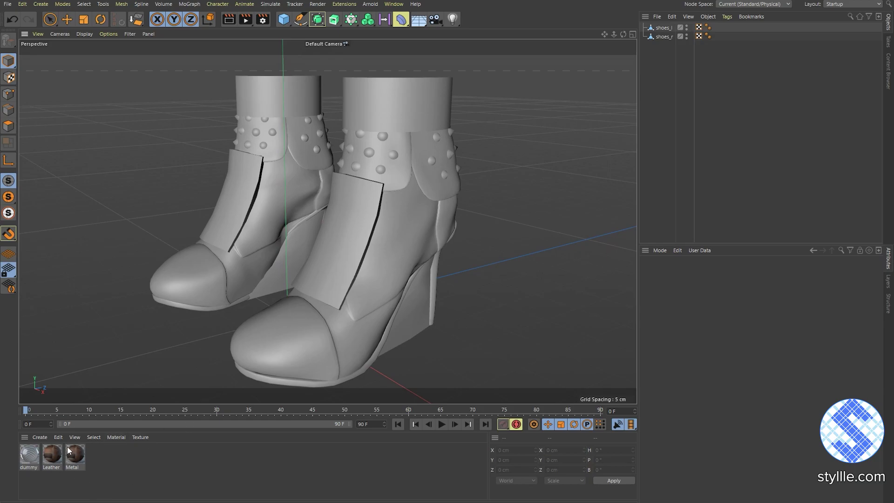
click(354, 344)
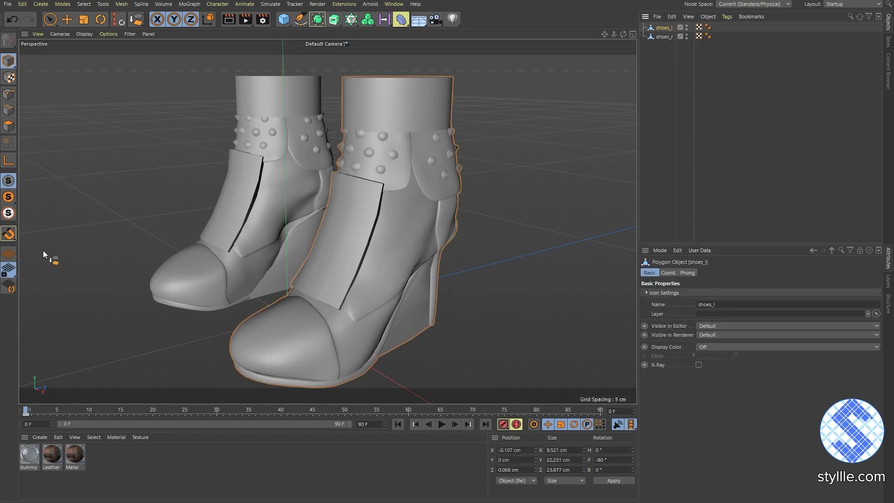
click(8, 126)
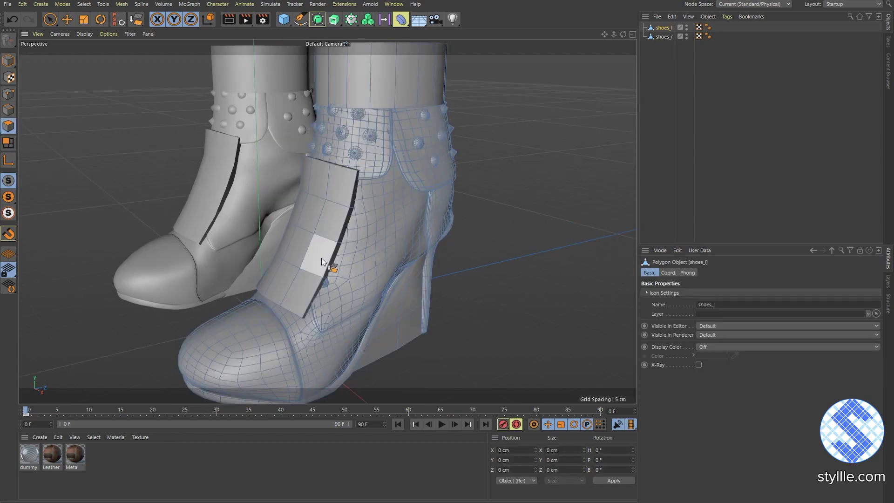
double_click(322, 262)
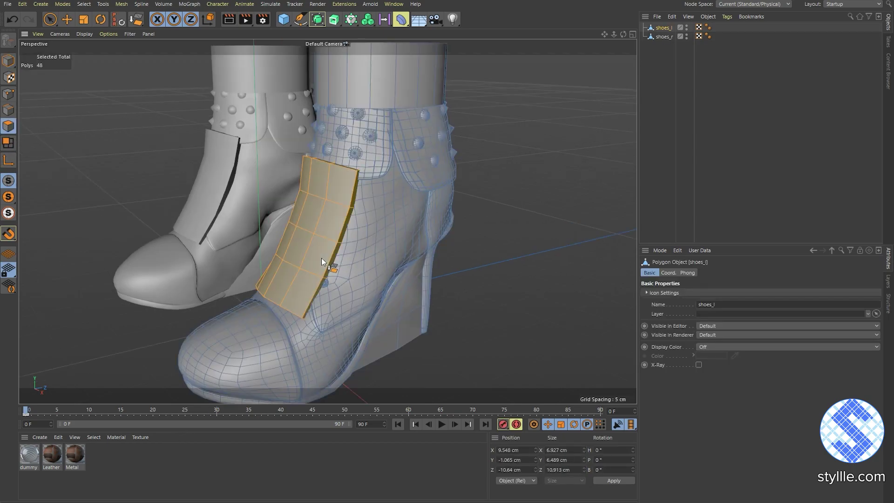
shift+double_click(393, 322)
scroll(475, 185, down, 2)
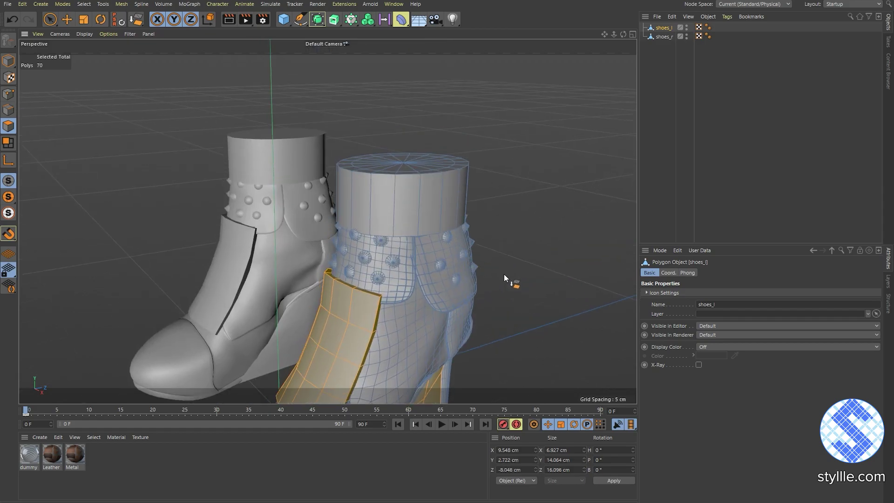
Step: Add the top cylinder loop, apply the dummy material, and invert the selection
shift+click(434, 200)
shift+double_click(434, 197)
scroll(536, 171, up, 2)
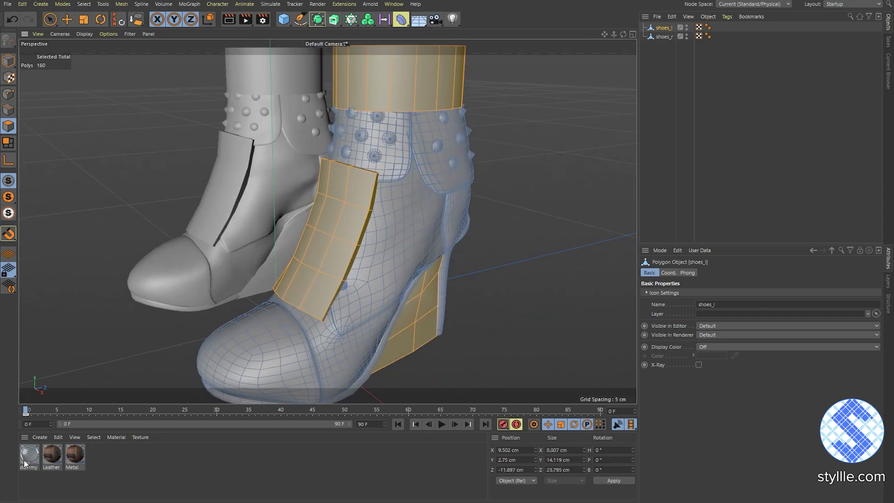
drag(34, 455, 389, 331)
drag(415, 326, 415, 327)
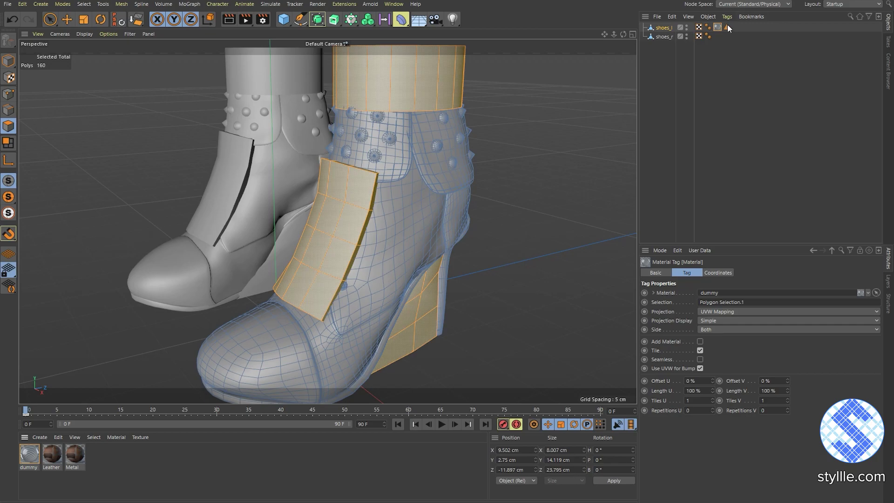
key(u)
Step: Finish inverting the selection and apply the Metal material to the studs
key(i)
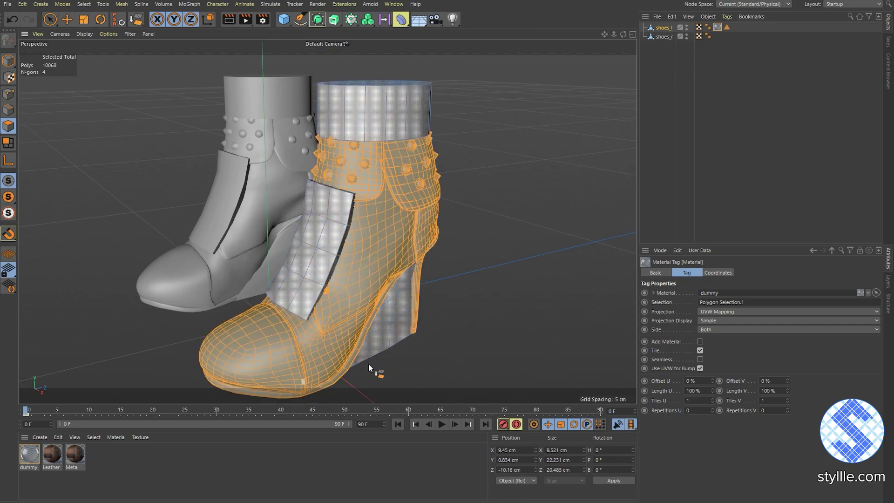
alt+drag(469, 335, 431, 289)
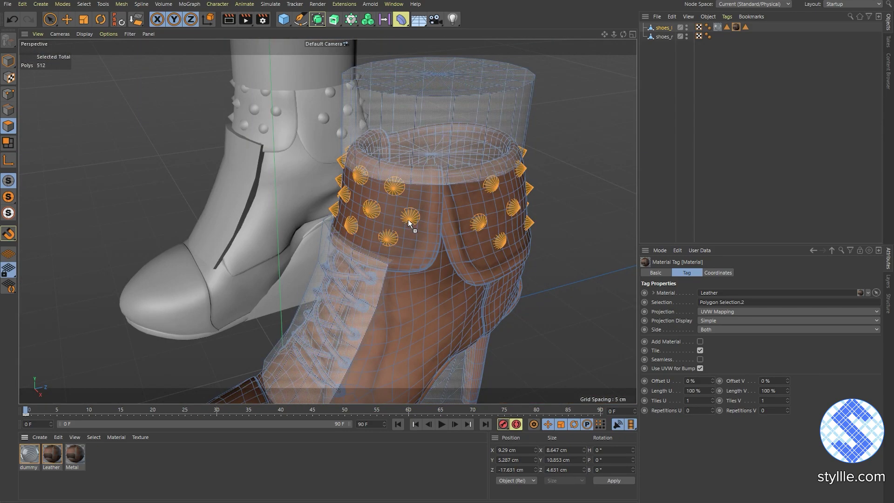
drag(408, 219, 410, 219)
Step: Duplicate the Metal material and rename the copy Heel
click(75, 456)
ctrl+drag(78, 457, 113, 463)
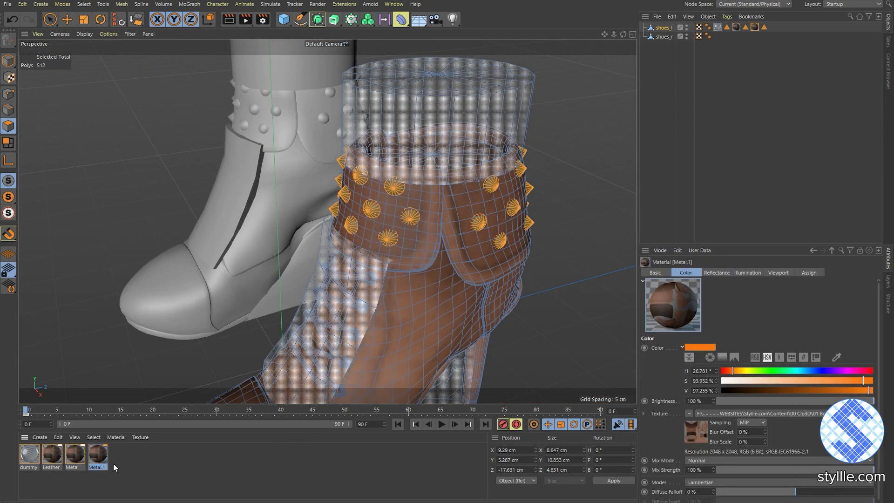
double_click(97, 466)
text(Hee)
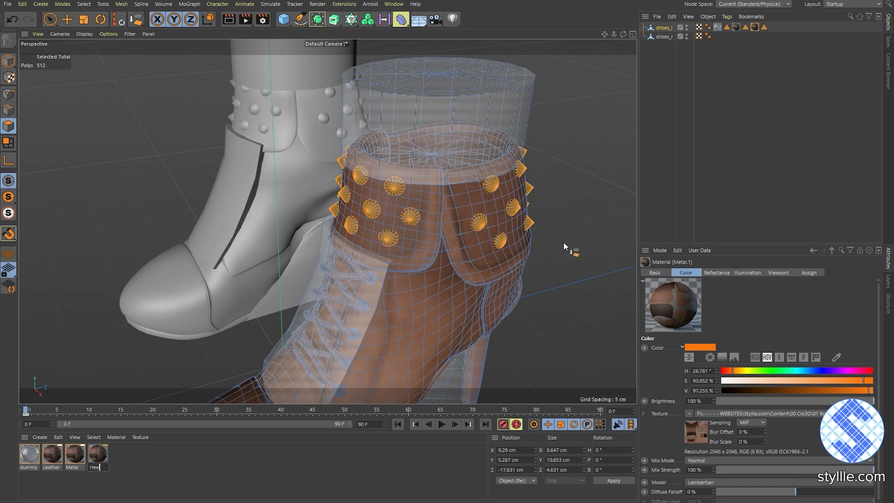
key(Return)
alt+drag(558, 255, 358, 262)
scroll(469, 246, up, 3)
Step: Loop-select the heel's polygon bands, then return to object mode framing both shoes
click(409, 254)
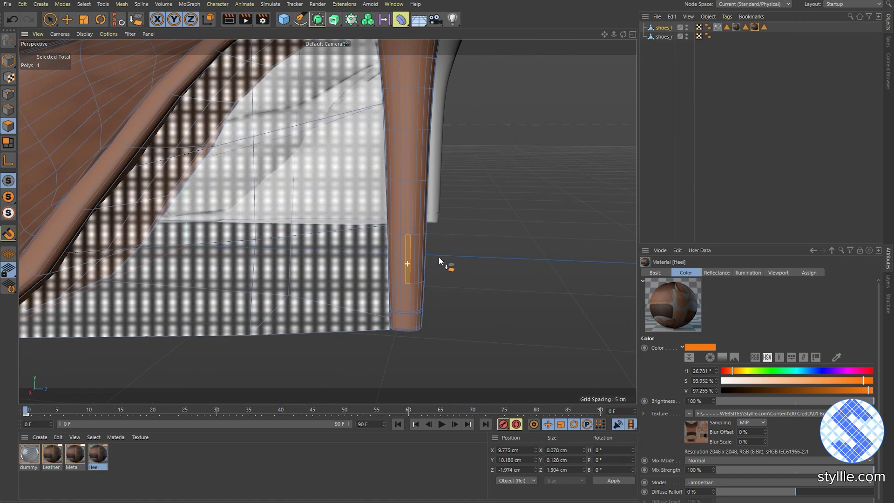
key(u)
key(l)
mouse_move(413, 256)
mouse_down()
mouse_move(447, 284)
mouse_move(325, 261)
mouse_move(452, 279)
mouse_move(451, 193)
mouse_up()
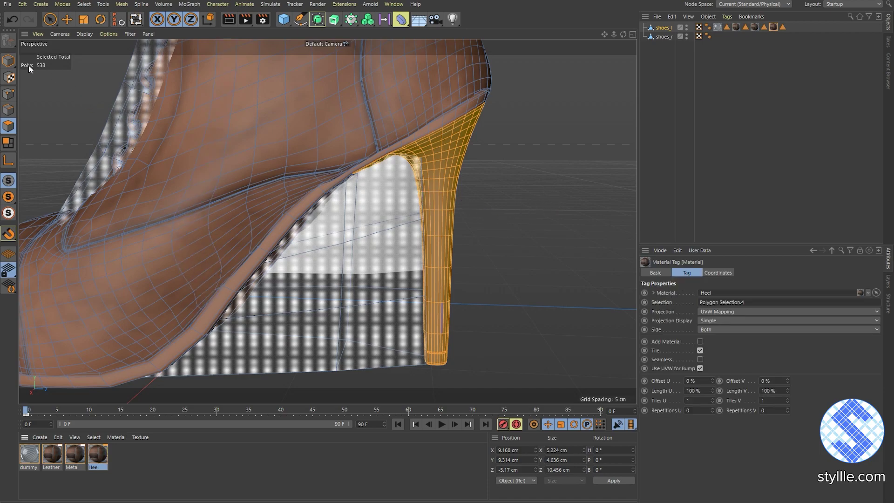
click(9, 61)
scroll(543, 216, down, 3)
mouse_move(544, 216)
alt+mouse_down()
mouse_move(427, 217)
mouse_move(453, 235)
mouse_move(433, 234)
alt+mouse_up()
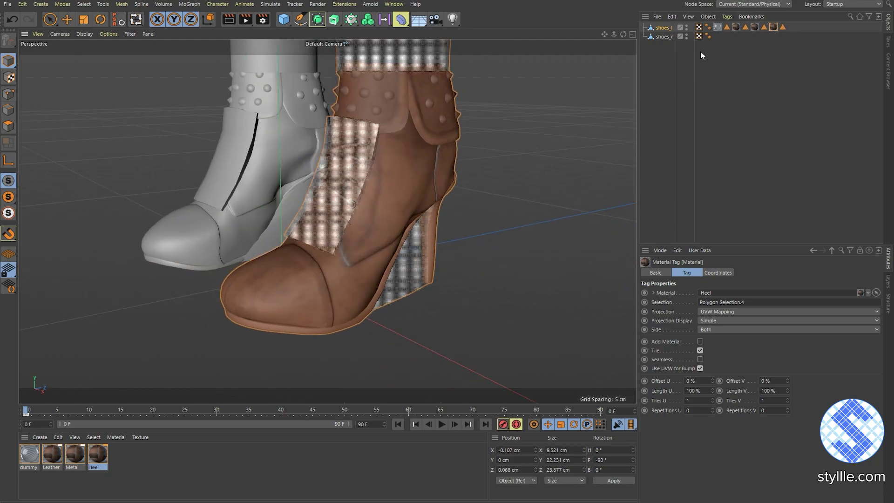
alt+drag(548, 161, 465, 189)
scroll(520, 226, down, 2)
mouse_move(519, 226)
alt+mouse_down()
mouse_move(501, 219)
mouse_move(469, 229)
mouse_move(460, 217)
alt+mouse_up()
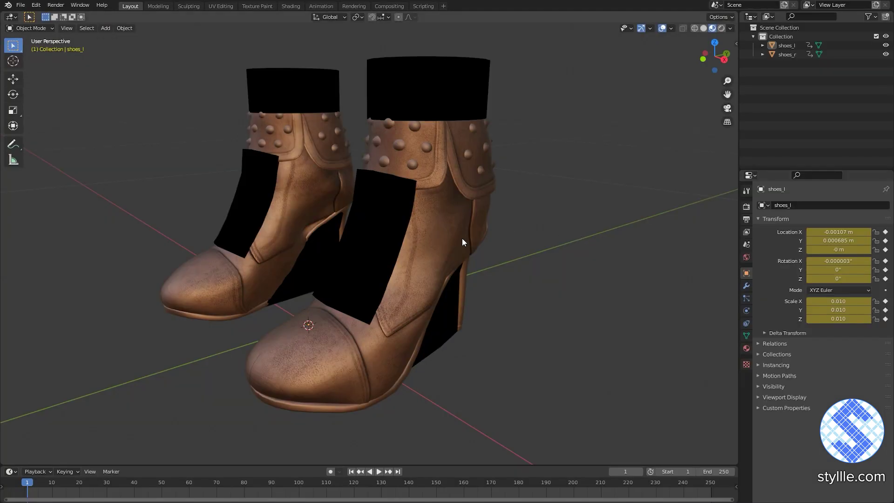
Step: Switch Blender to the Shading workspace showing the boot's materials and dummy node setup
click(291, 6)
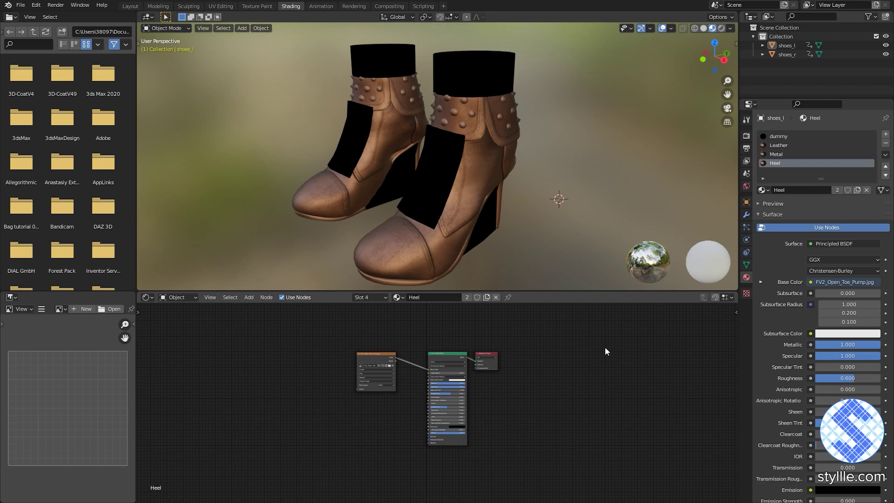
click(787, 135)
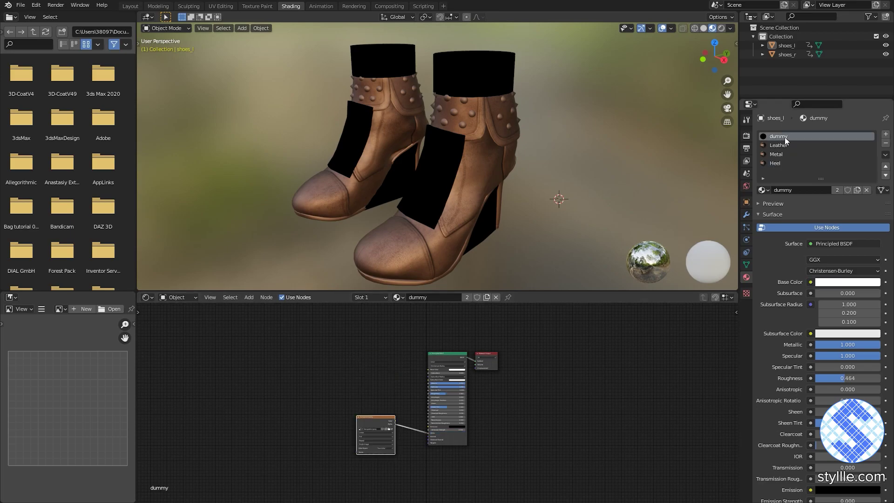
scroll(498, 384, up, 5)
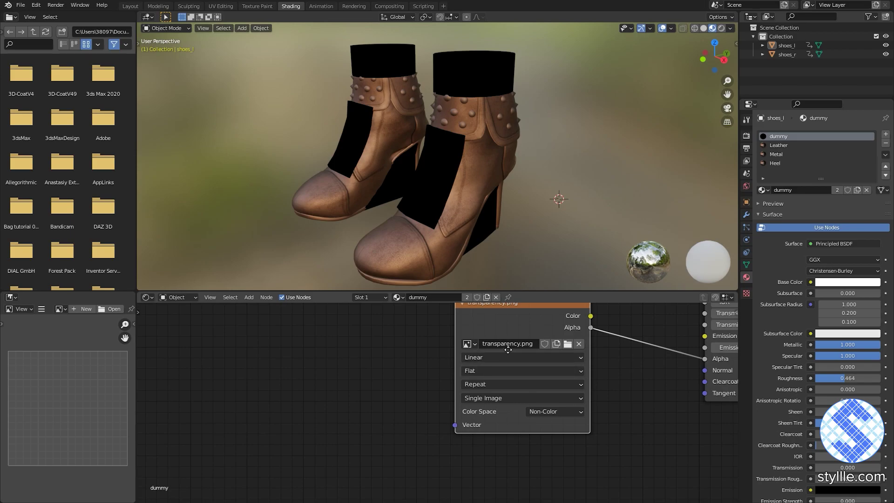
middle_drag(507, 351, 333, 376)
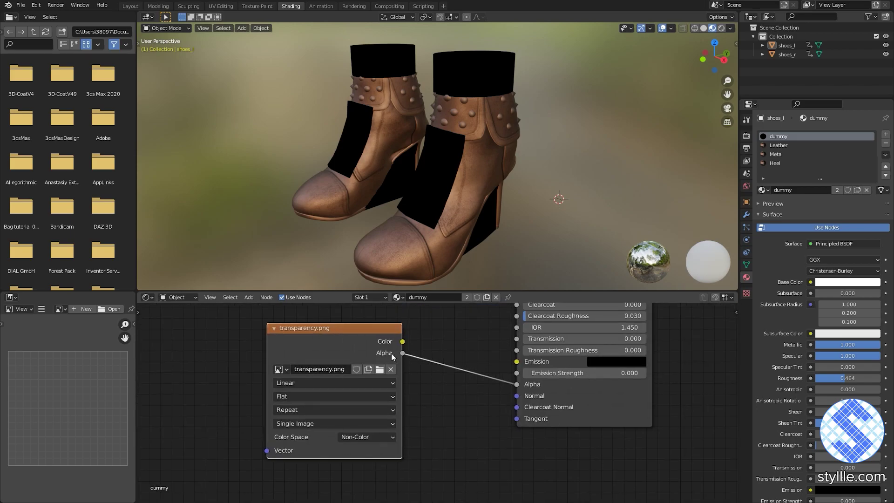
scroll(510, 375, down, 2)
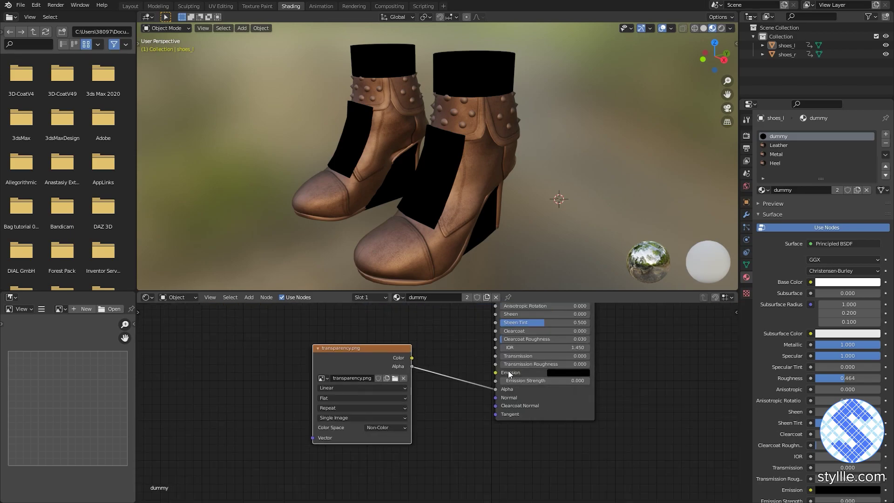
click(782, 145)
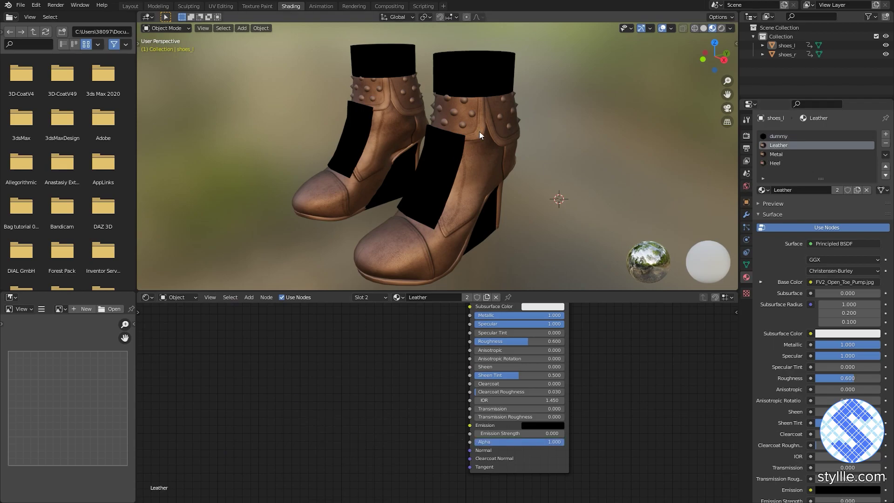
click(781, 153)
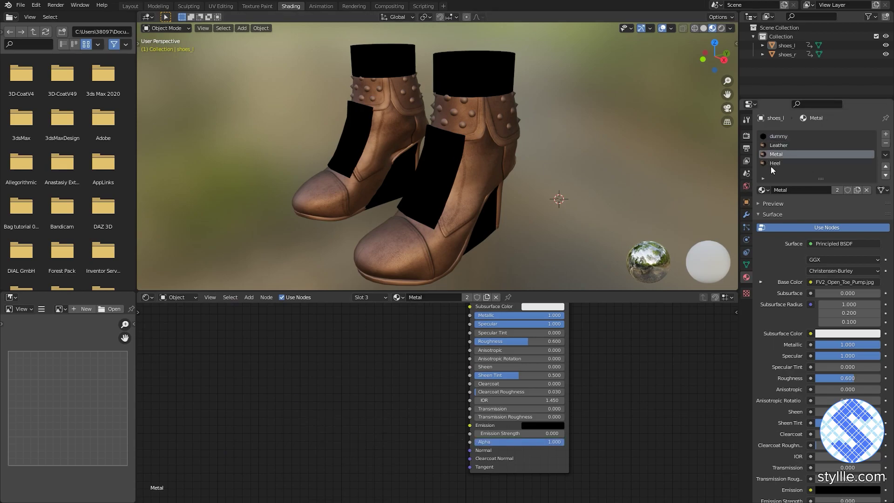
middle_drag(545, 463, 517, 489)
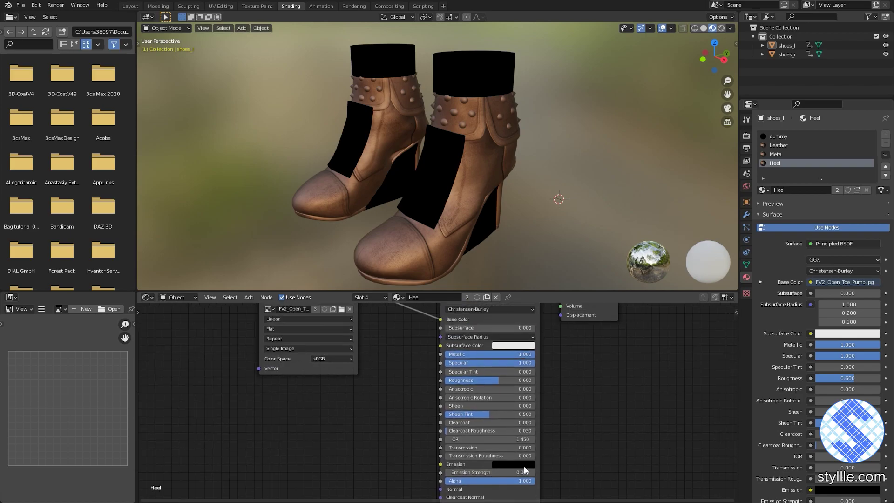
scroll(605, 374, down, 3)
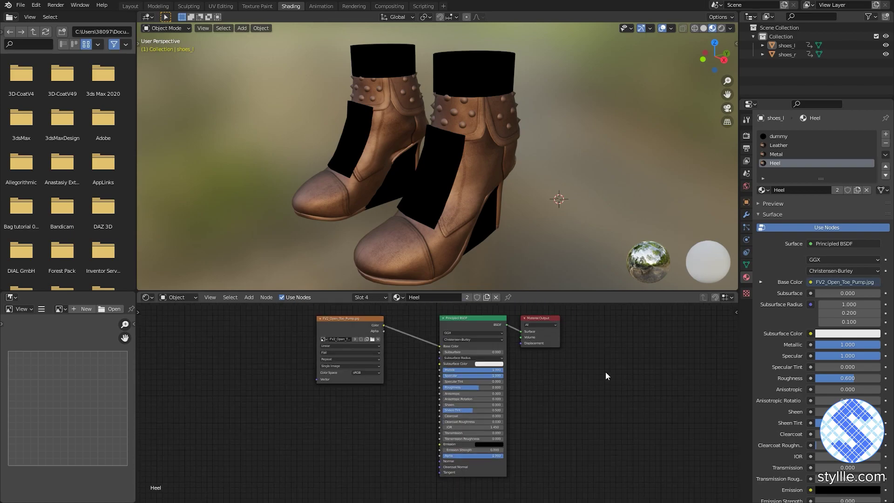
click(778, 136)
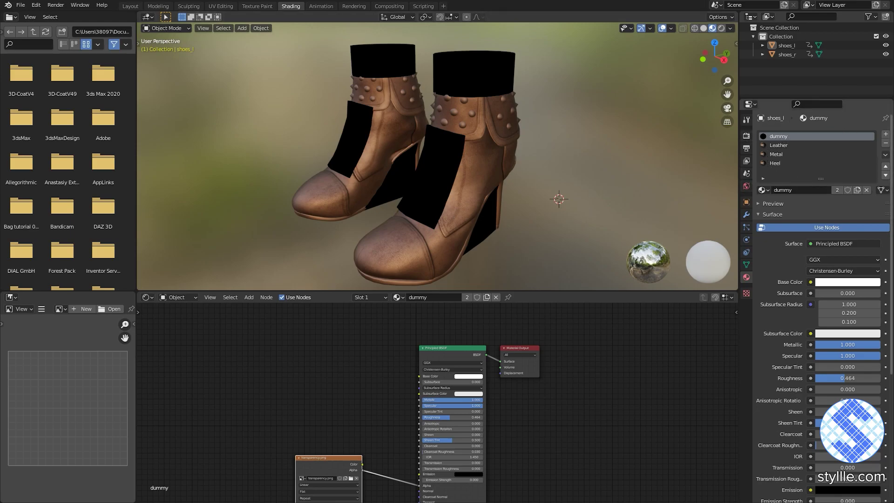
click(886, 134)
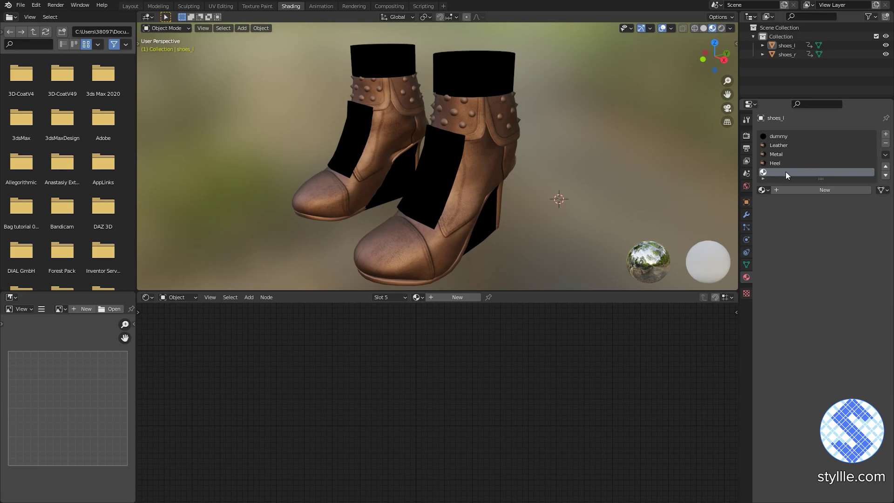
click(482, 230)
click(449, 299)
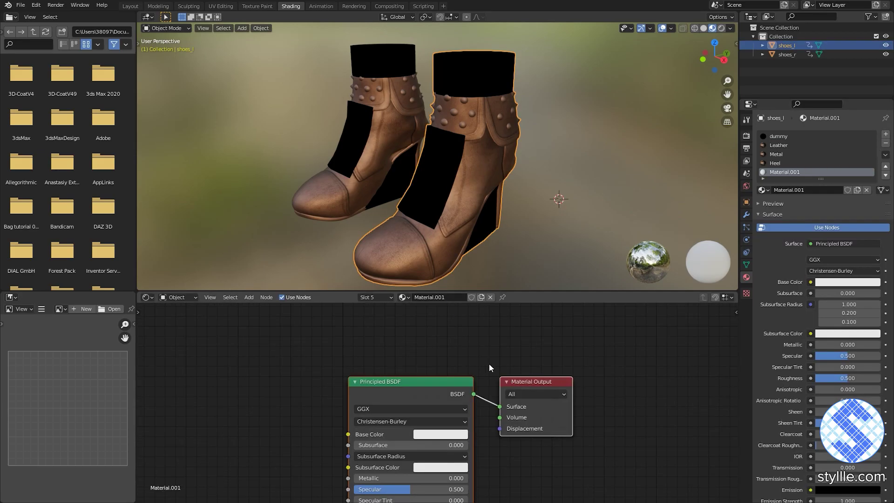
scroll(455, 350, down, 3)
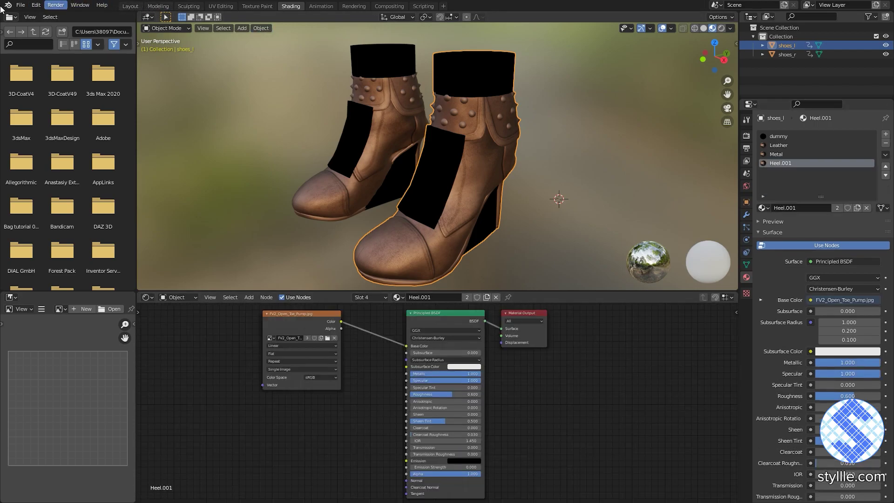
Step: Start an FBX import and set the file name to Bootie2.fbx
click(20, 5)
mouse_move(35, 125)
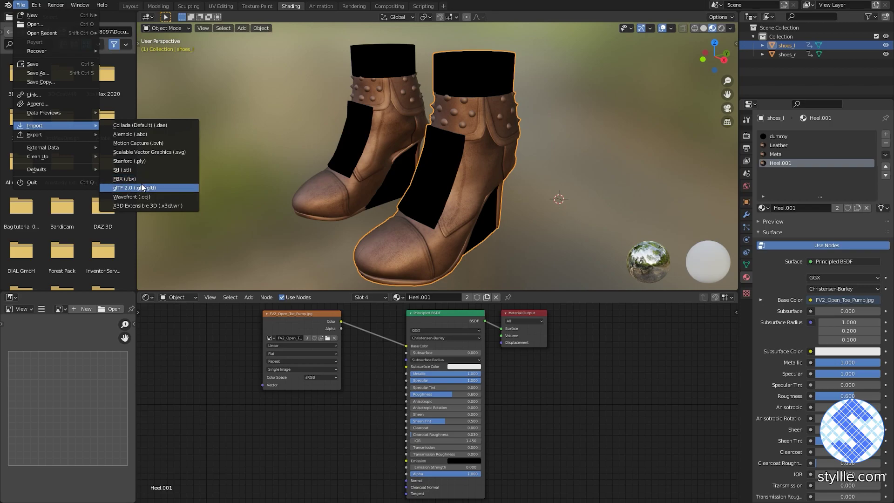
click(142, 179)
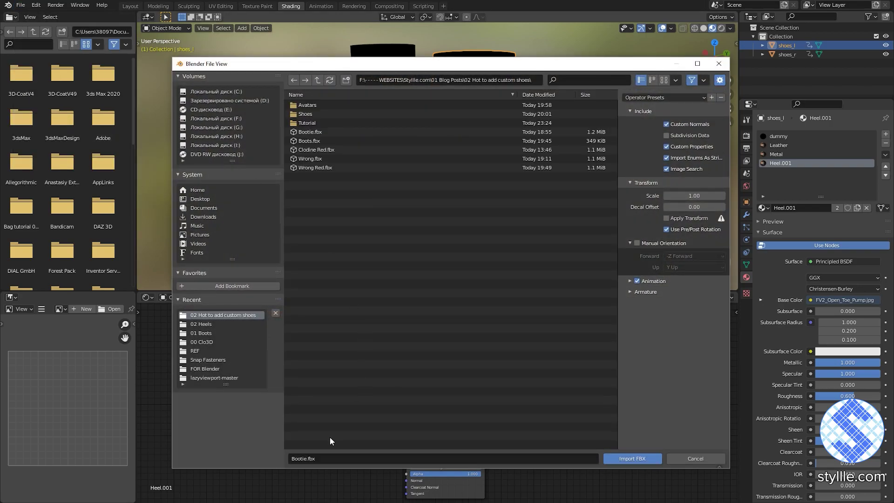
click(325, 459)
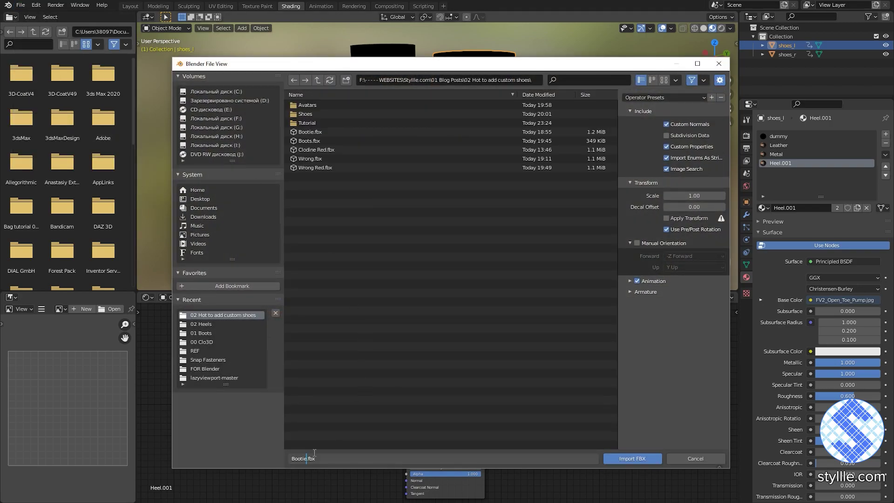
text(2)
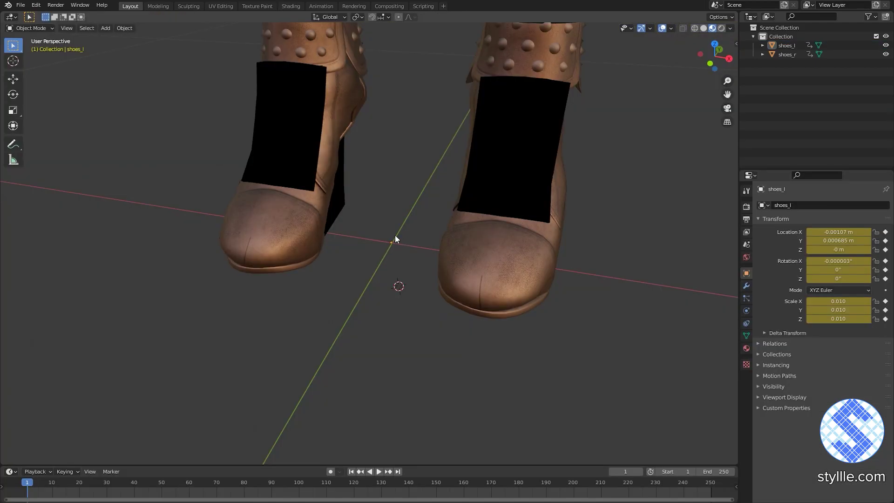
Step: Select shoes_l and shoes_r and orbit to a lower side view of the shoes
click(393, 243)
click(511, 341)
click(513, 260)
click(319, 249)
middle_drag(319, 249, 397, 246)
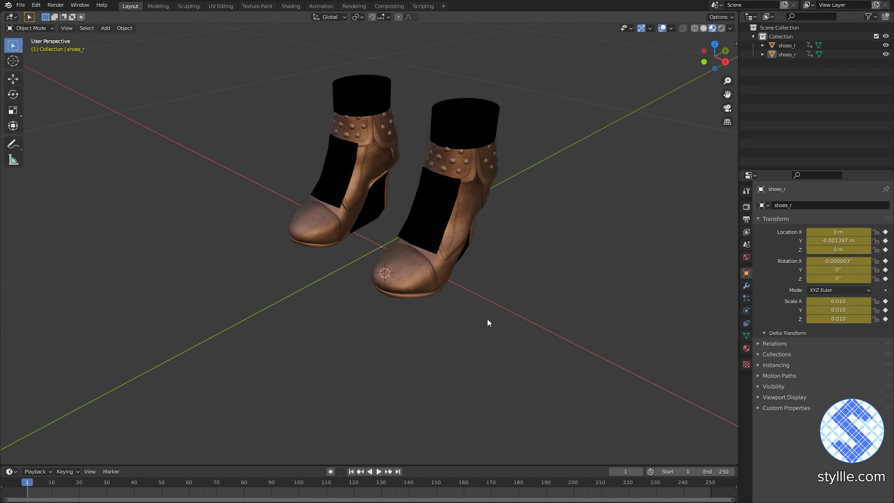
mouse_move(524, 288)
middle_down()
mouse_move(436, 286)
mouse_move(419, 215)
middle_up()
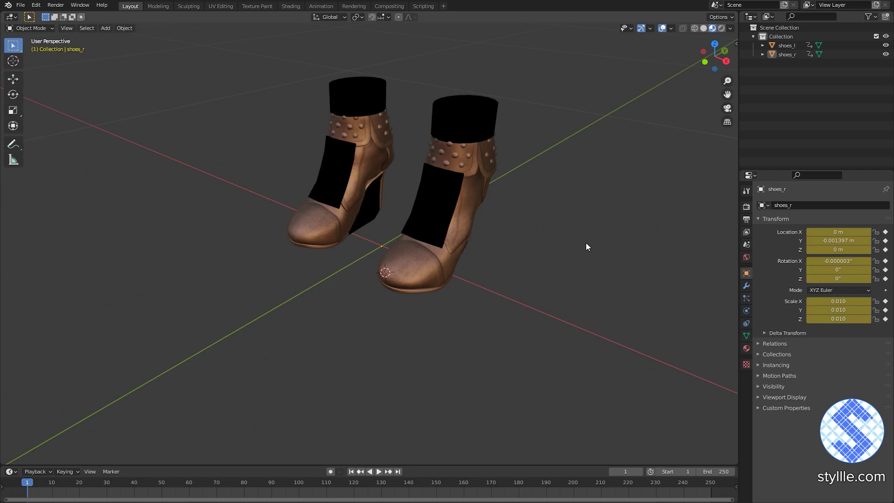
middle_drag(585, 239, 576, 243)
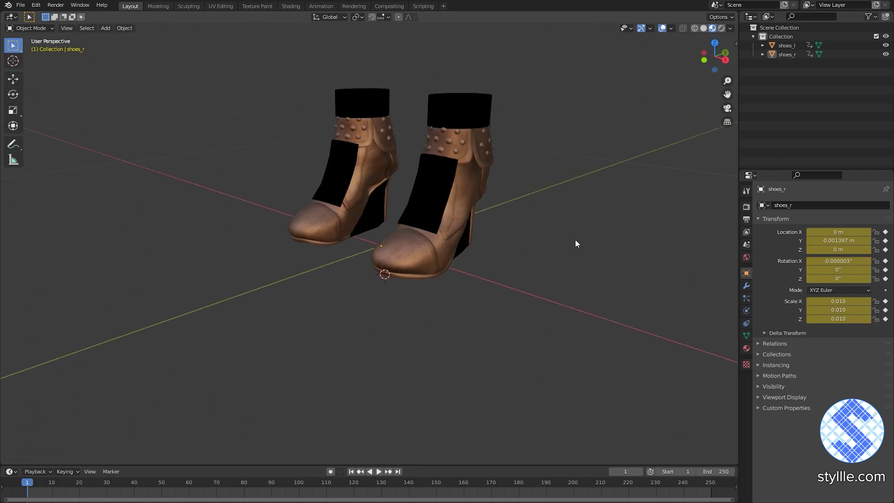